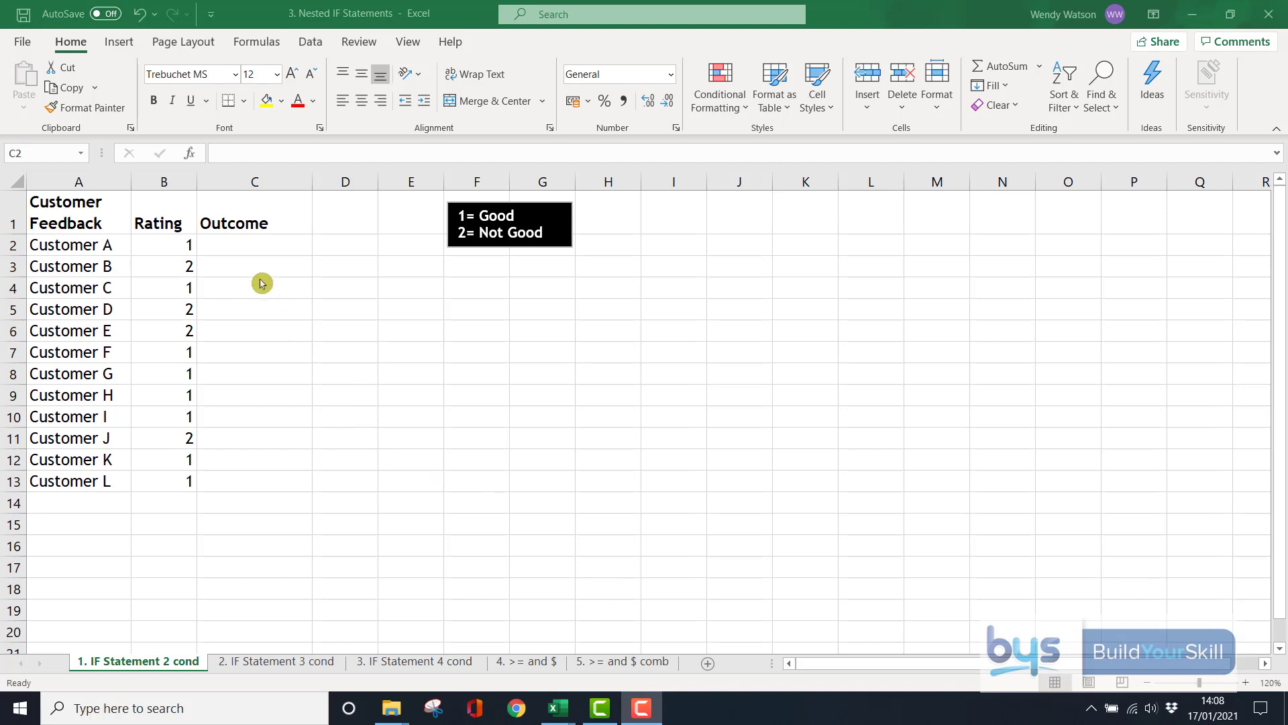
# - Enter =IF(B2=1,"Good","Not Good") in C2 and fill it down to C13
pyautogui.moveTo(247, 249); pyautogui.dragTo(246, 244)
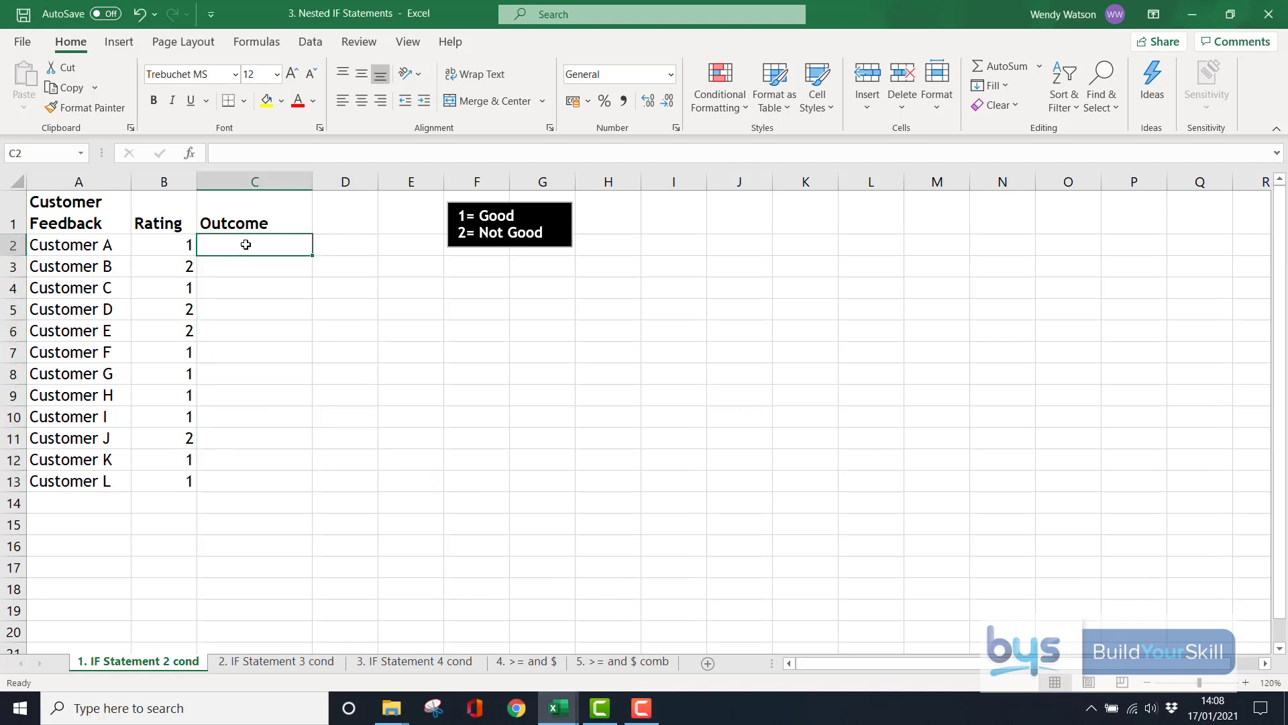
pyautogui.write('=IF')
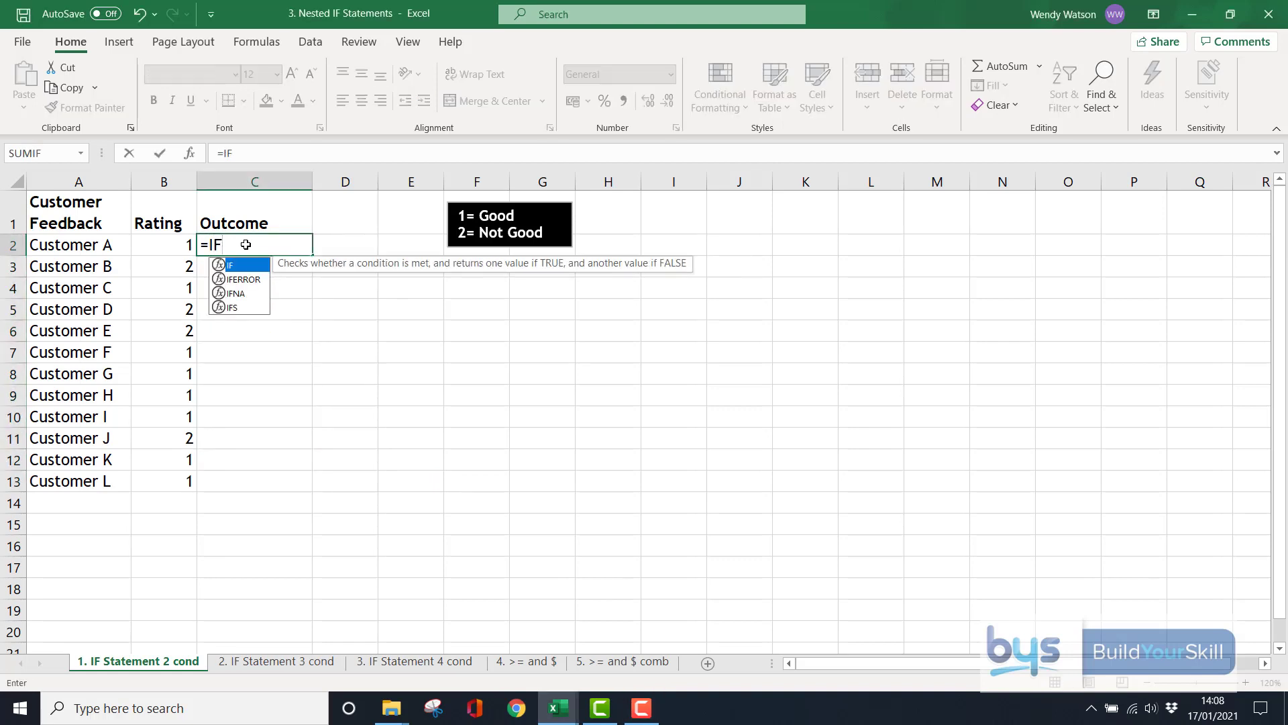
pyautogui.write('(')
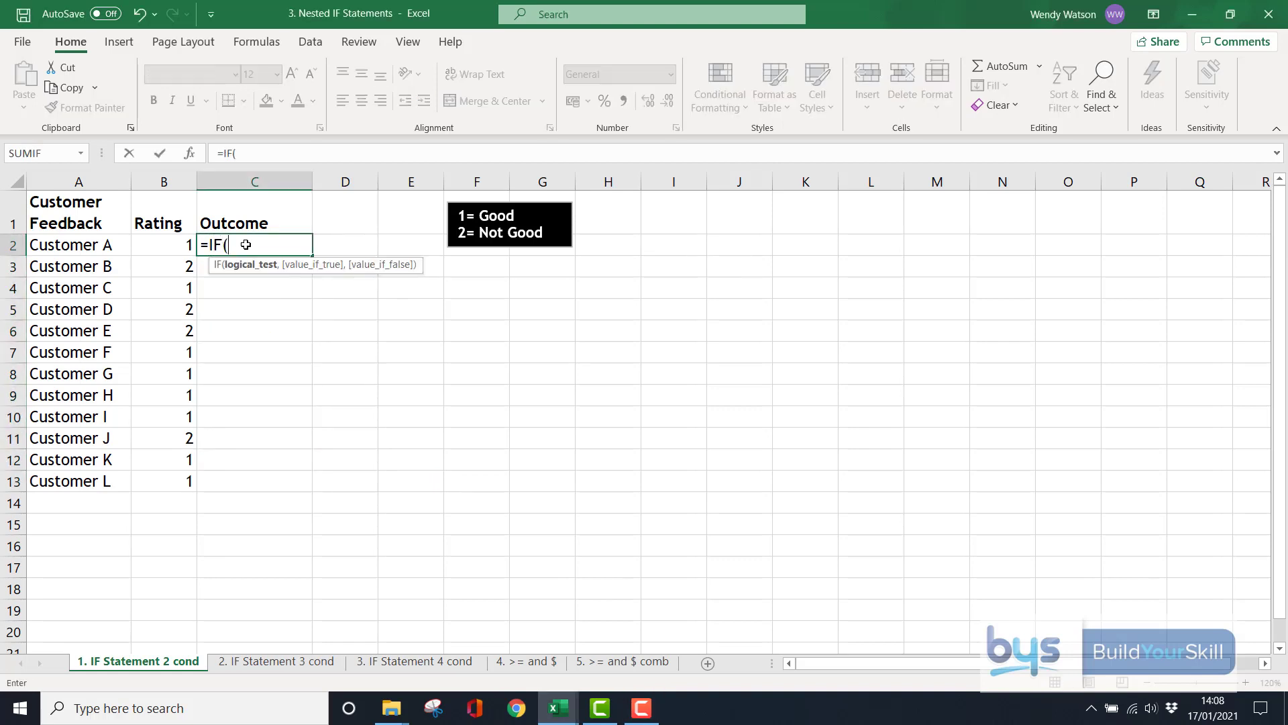
pyautogui.click(172, 247)
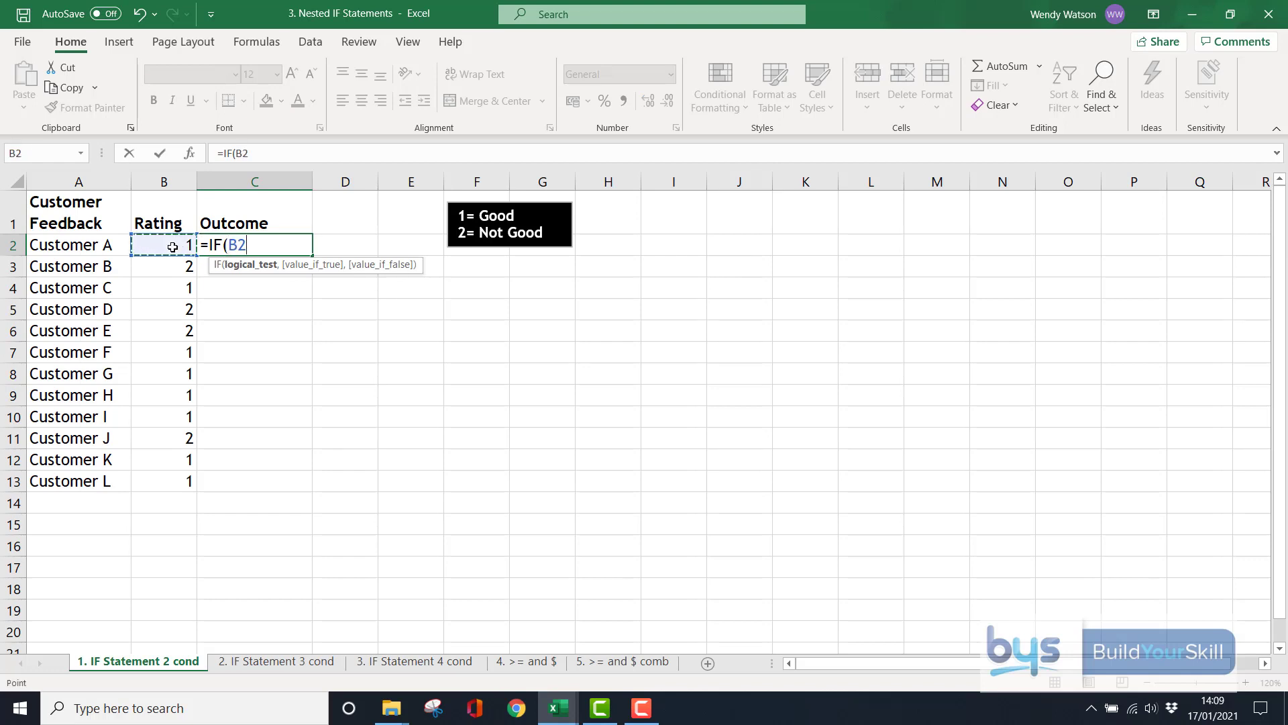
pyautogui.write('=1,')
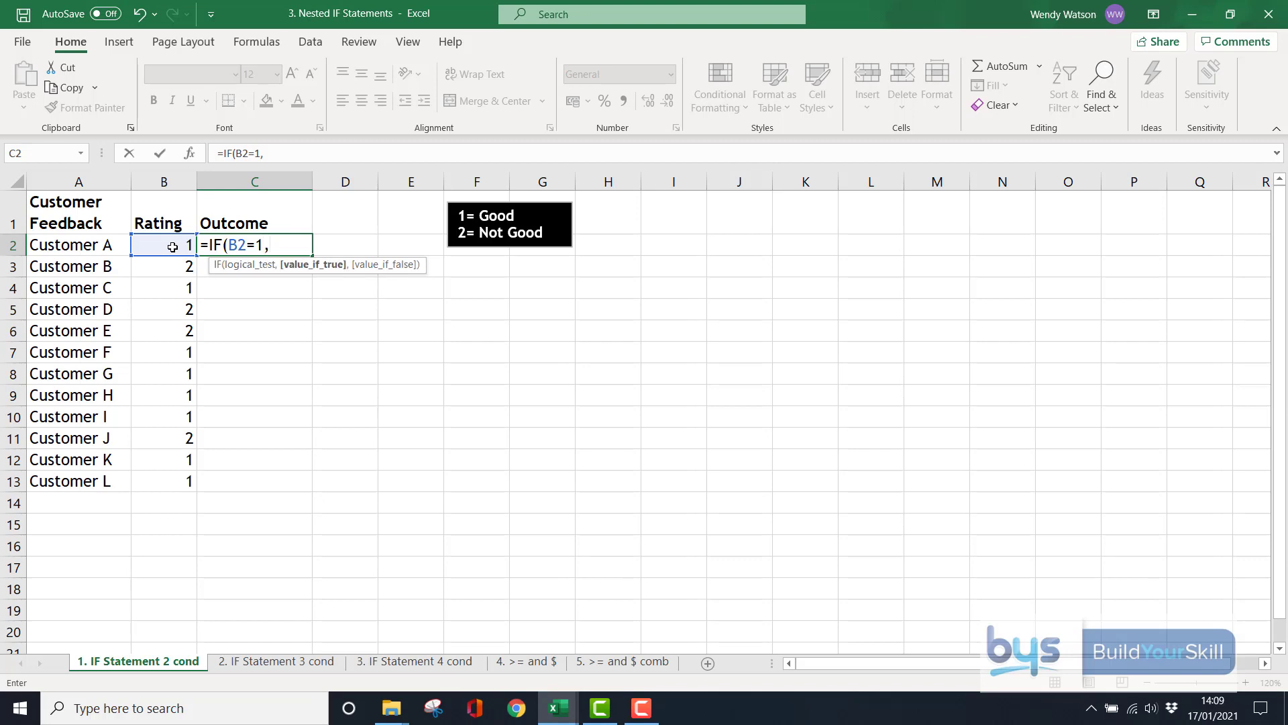
pyautogui.write('"Good",')
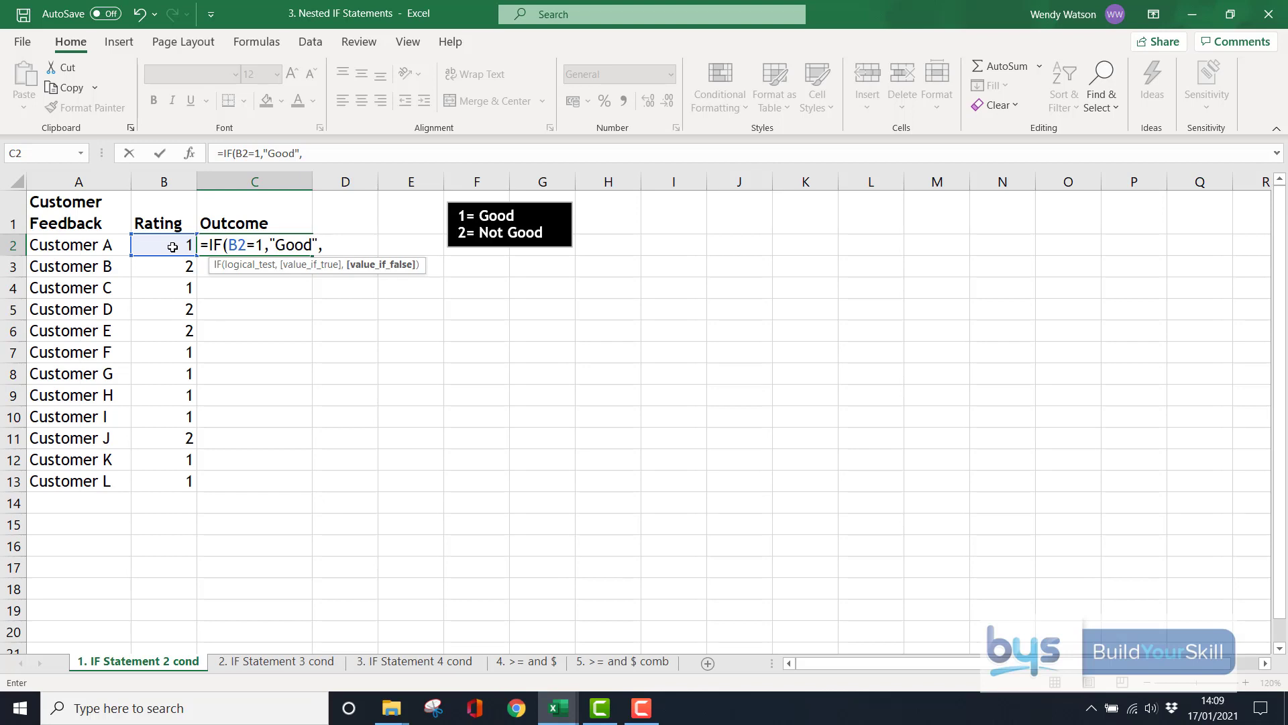
pyautogui.write('"Not Good"')
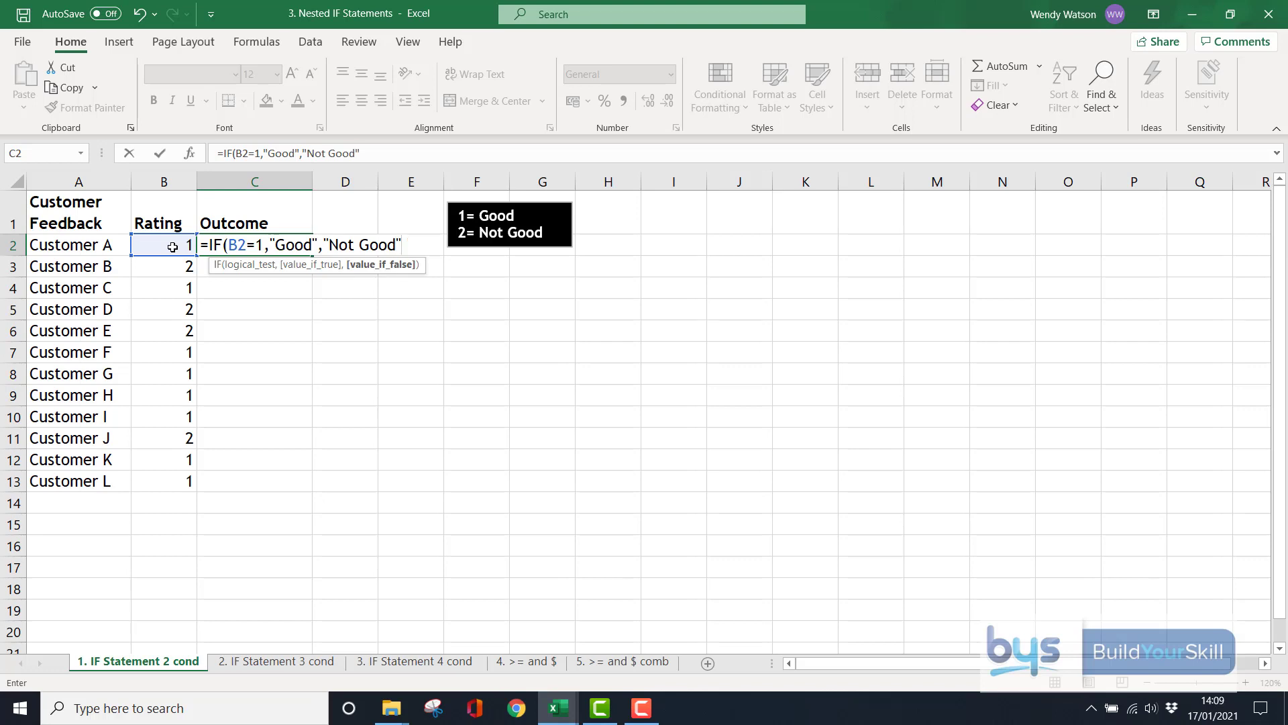
pyautogui.write(')')
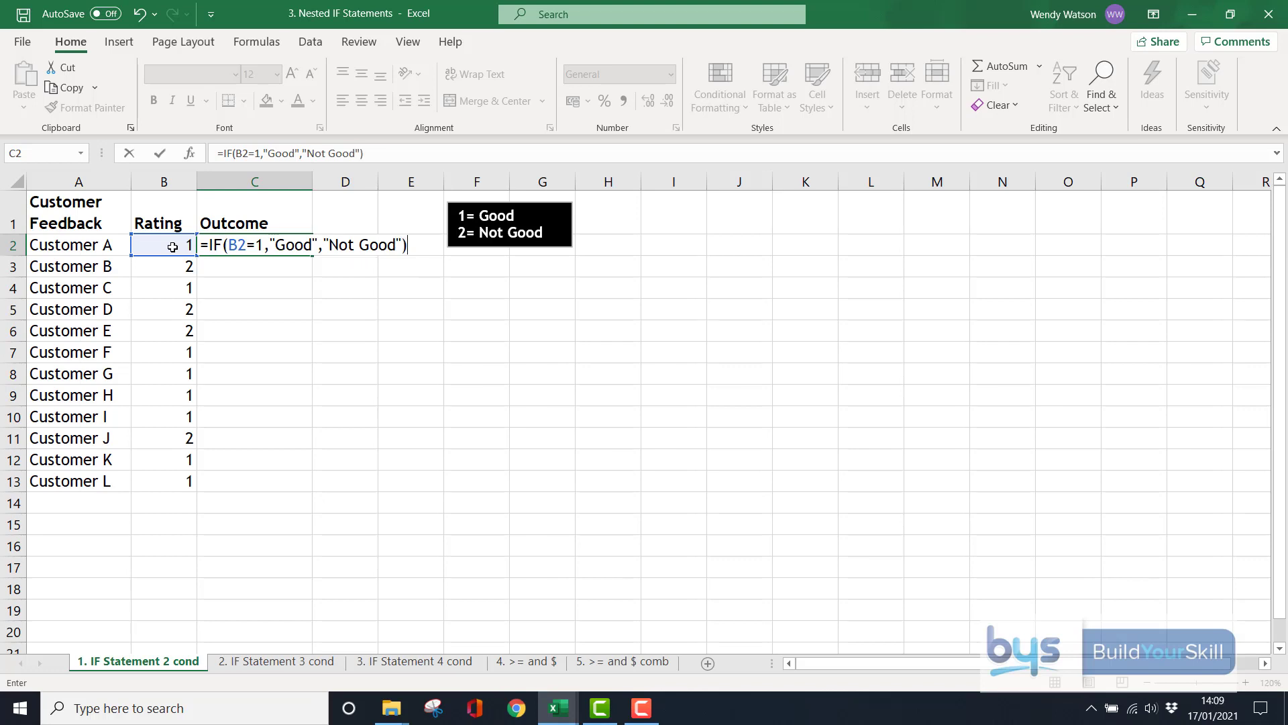
pyautogui.press('Return')
pyautogui.click(250, 246)
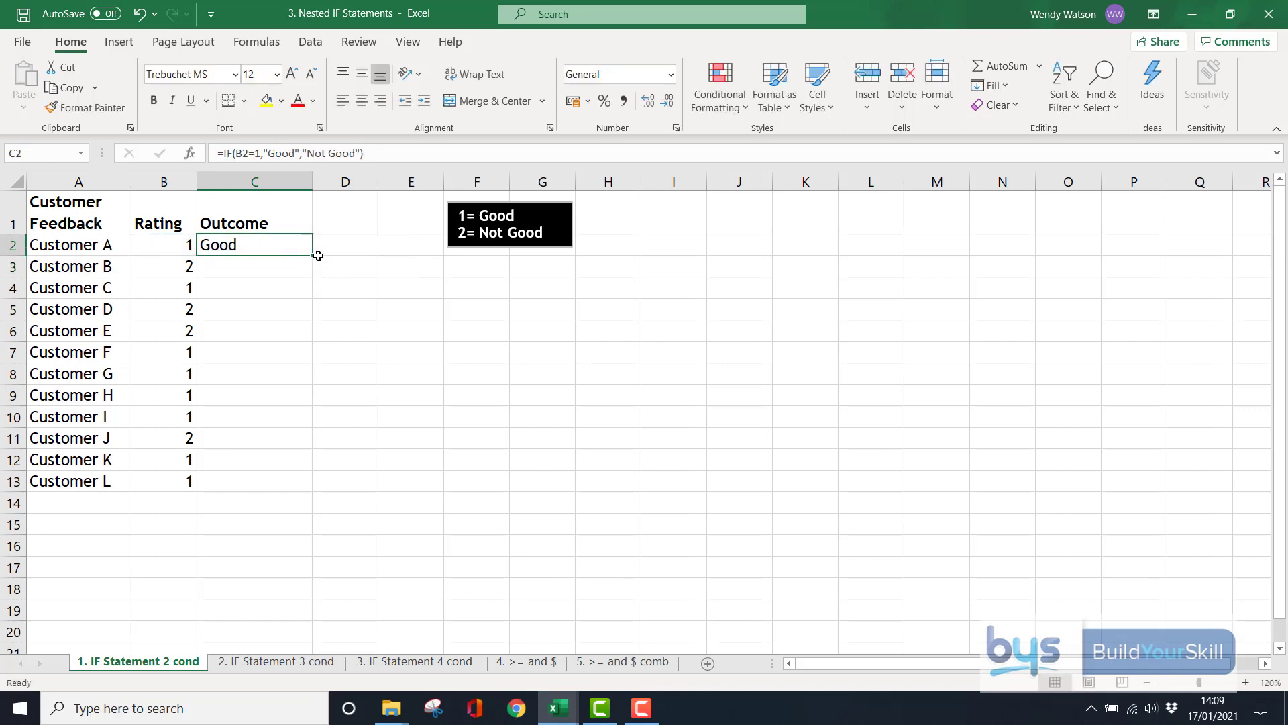
pyautogui.moveTo(317, 255); pyautogui.dragTo(307, 492)
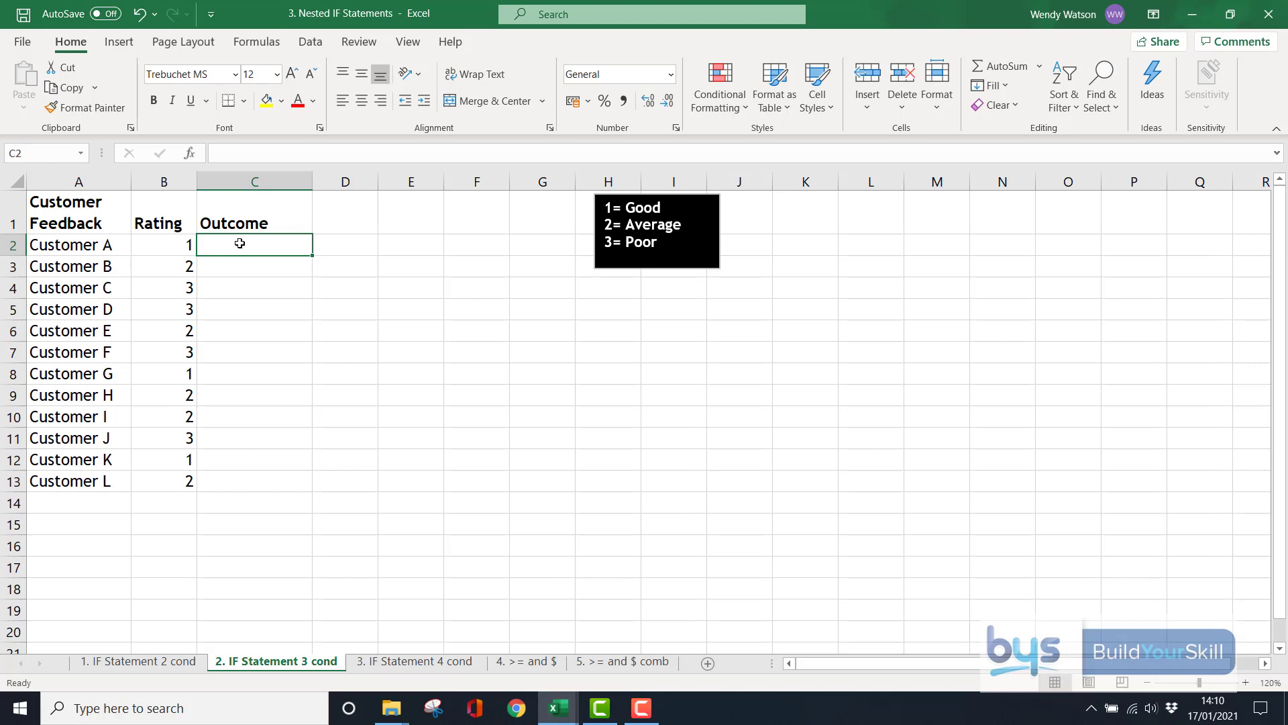
# - Type =IF(B2=1,"Good",IF(B2=2,"Average","Poor")) into C2 for Customer A
pyautogui.write('=')
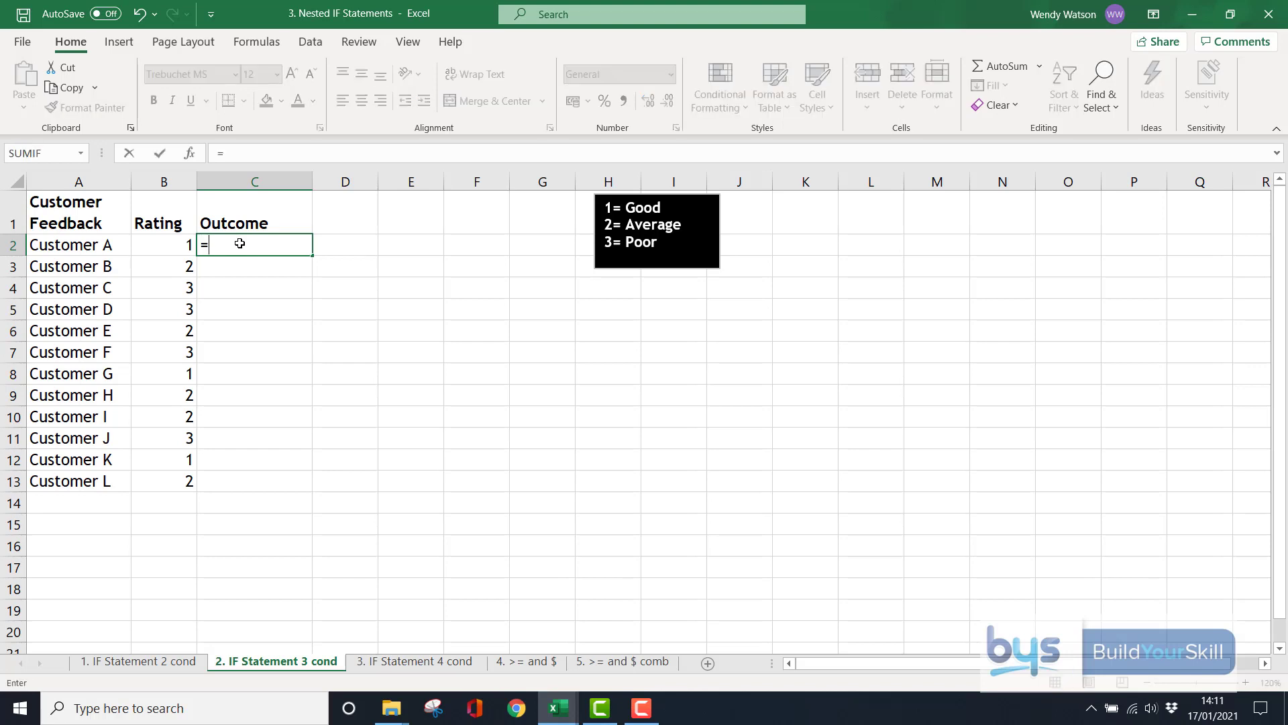
pyautogui.write('IF(')
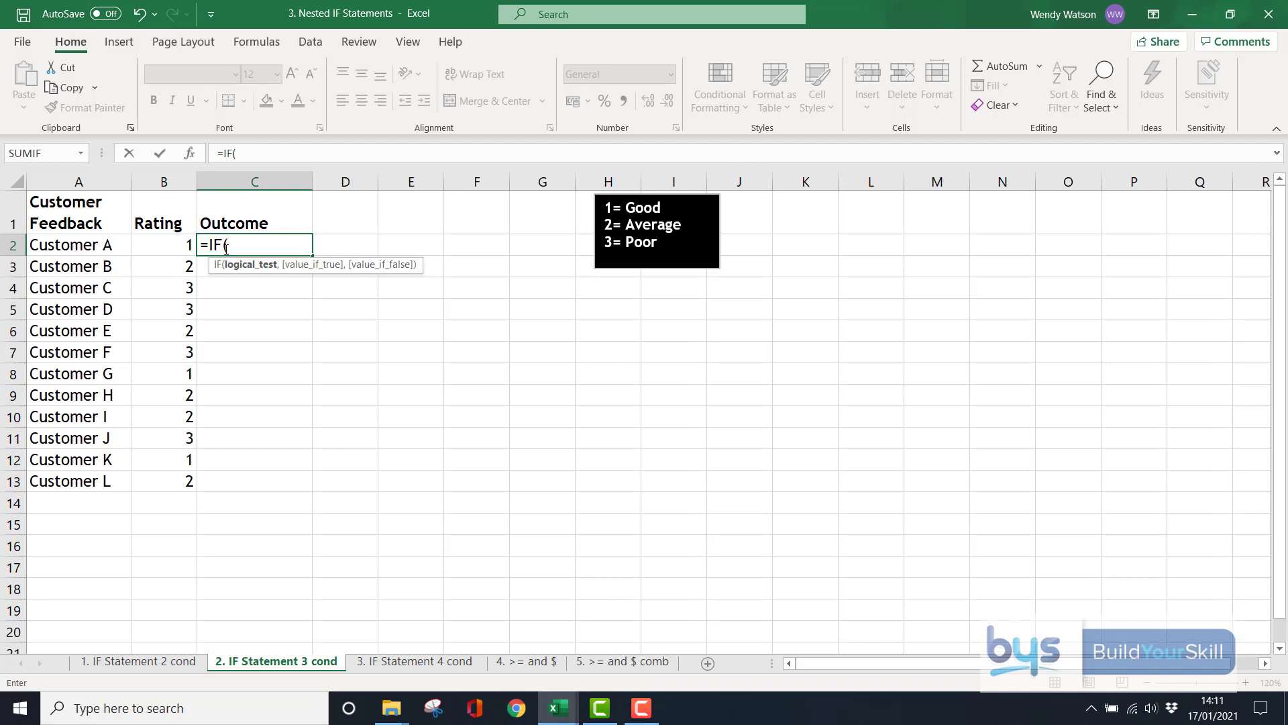
pyautogui.click(165, 245)
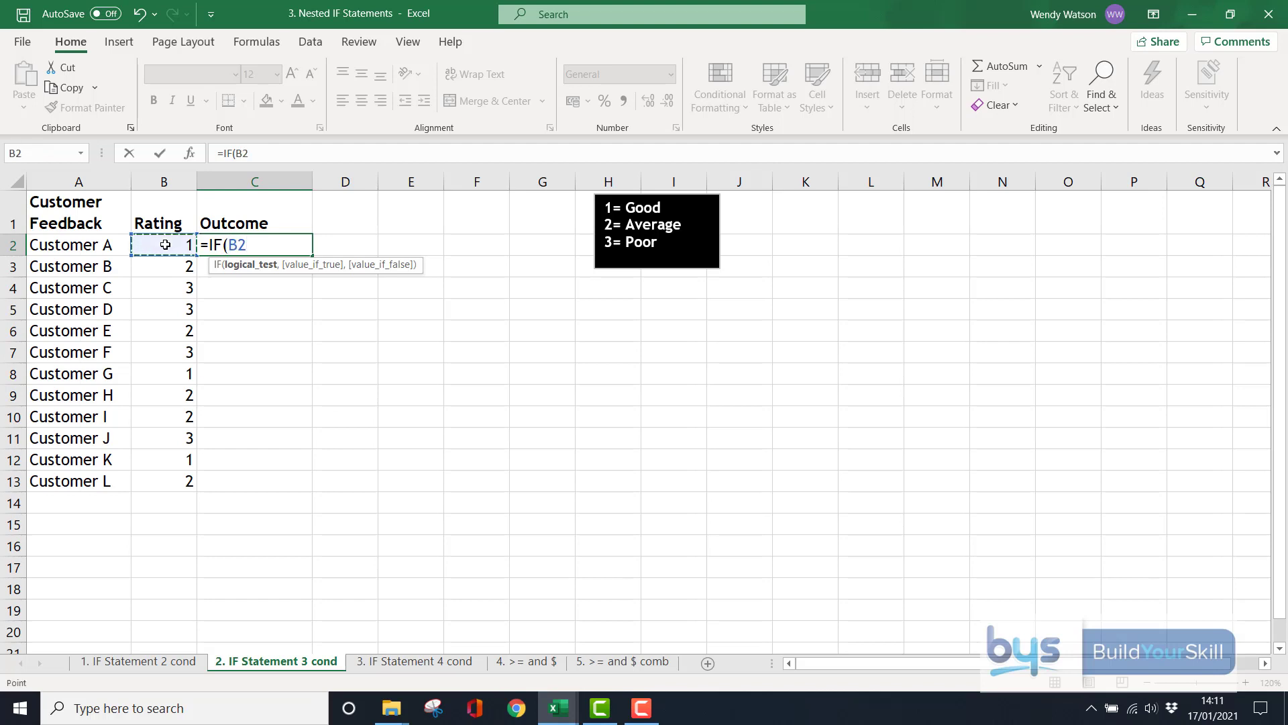
pyautogui.write('=1,"Good')
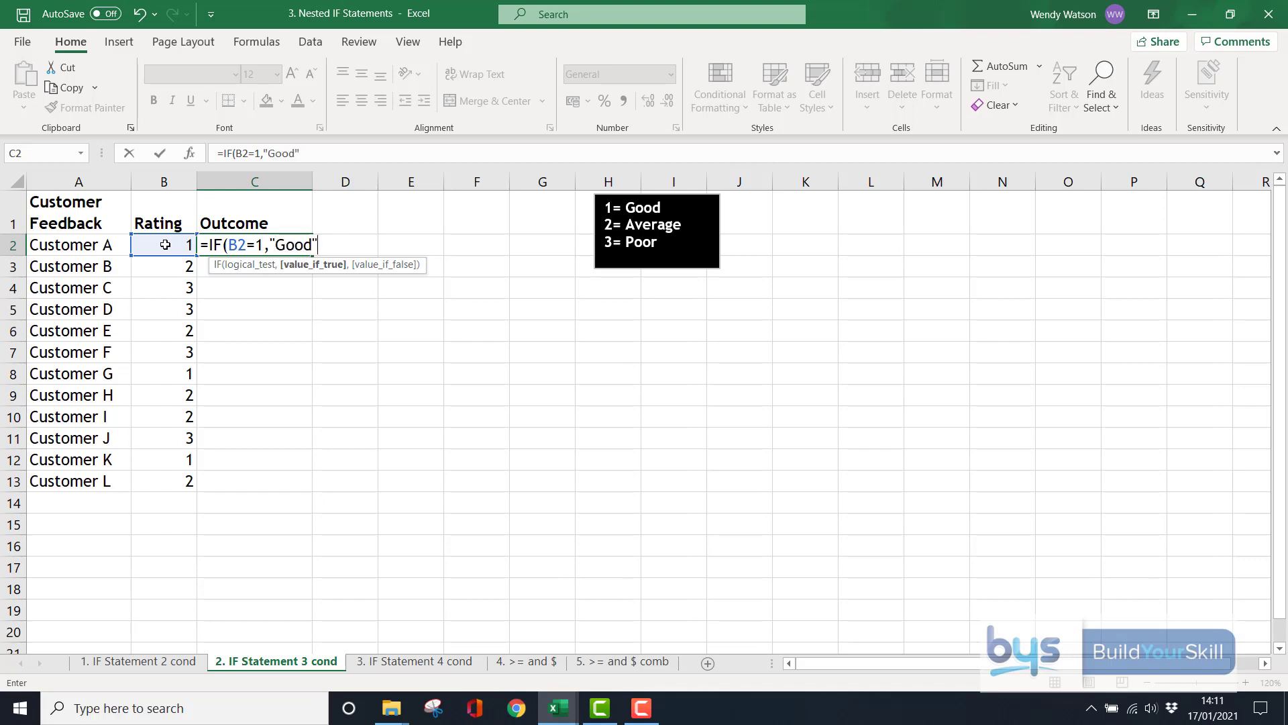
pyautogui.write('",')
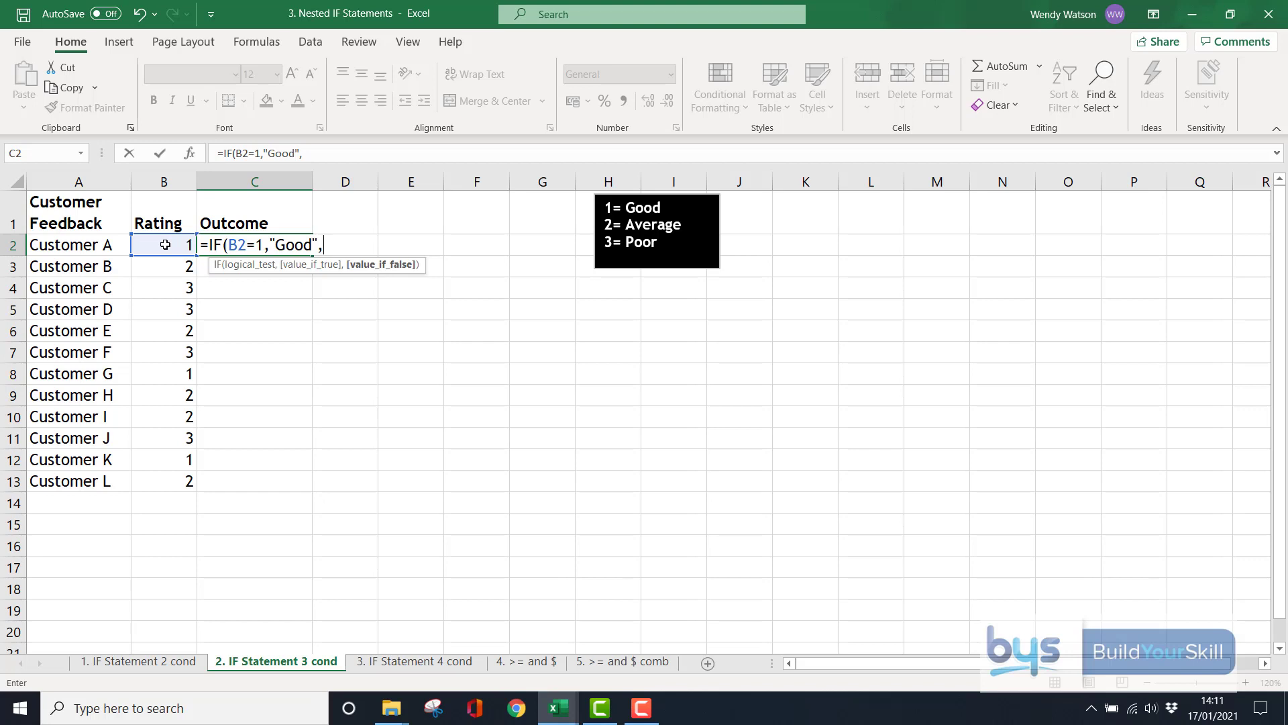
pyautogui.write('IF')
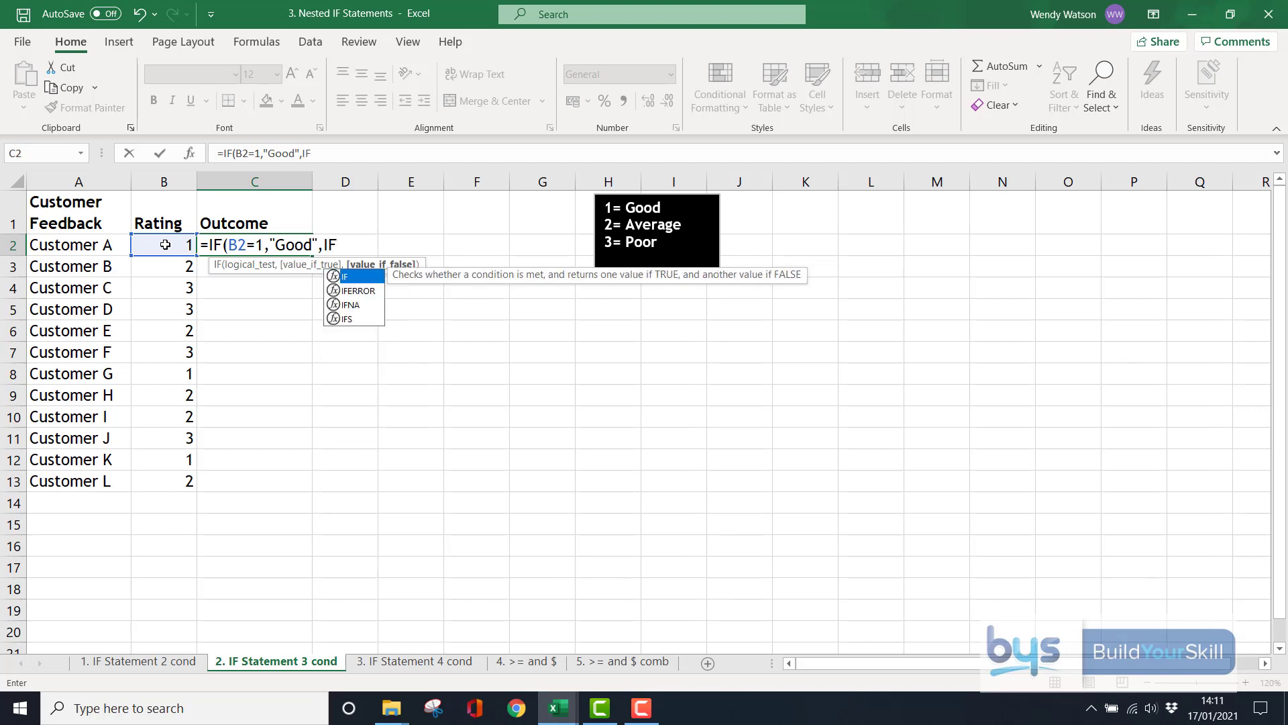
pyautogui.write('(')
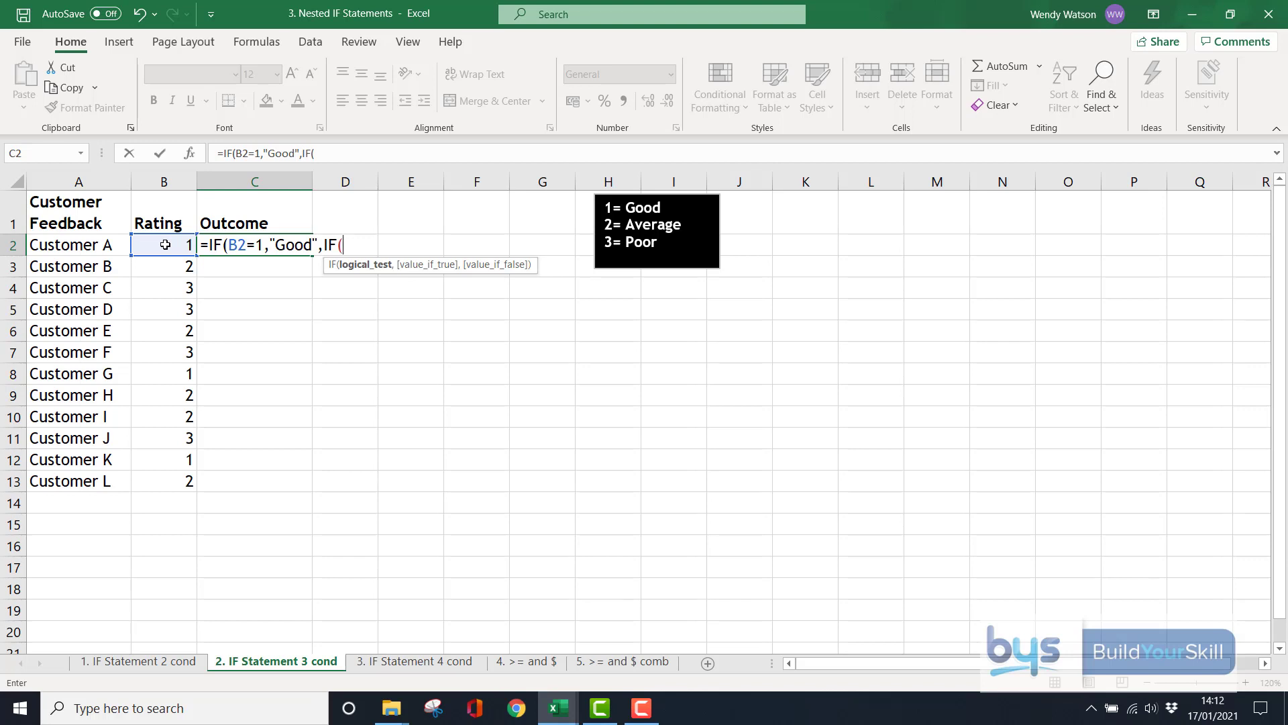
pyautogui.click(165, 244)
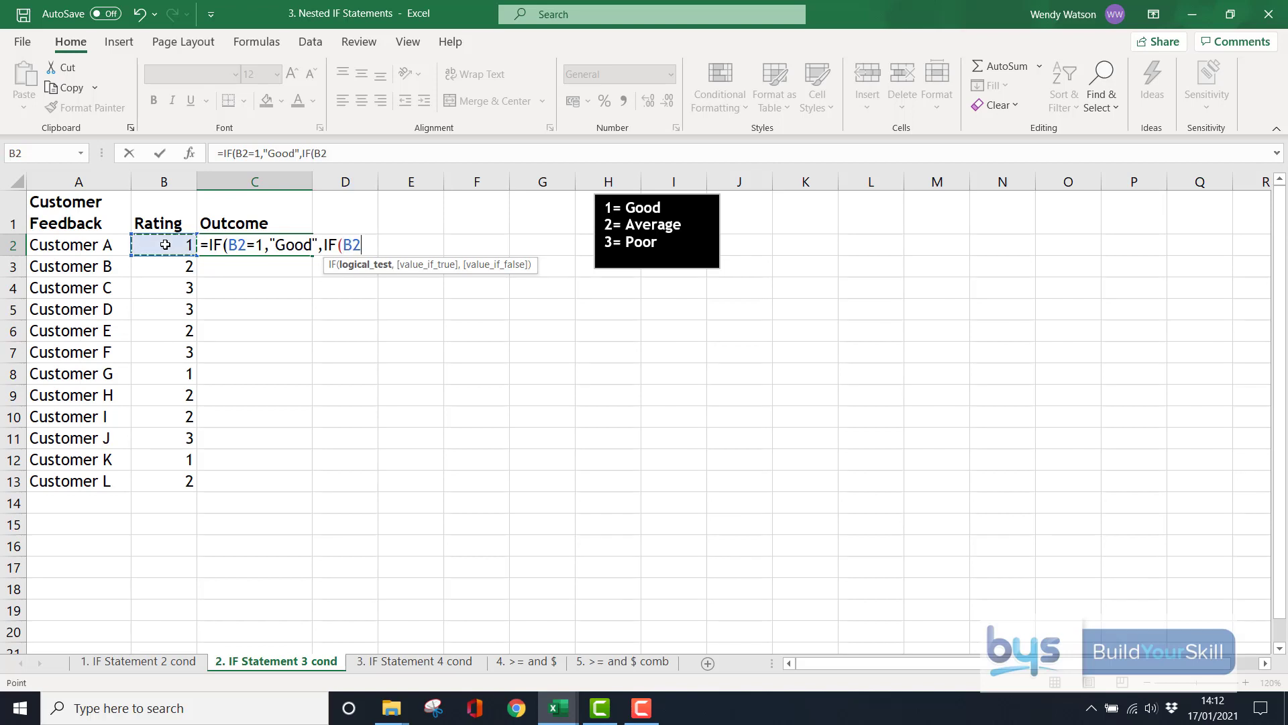
pyautogui.write('=2,')
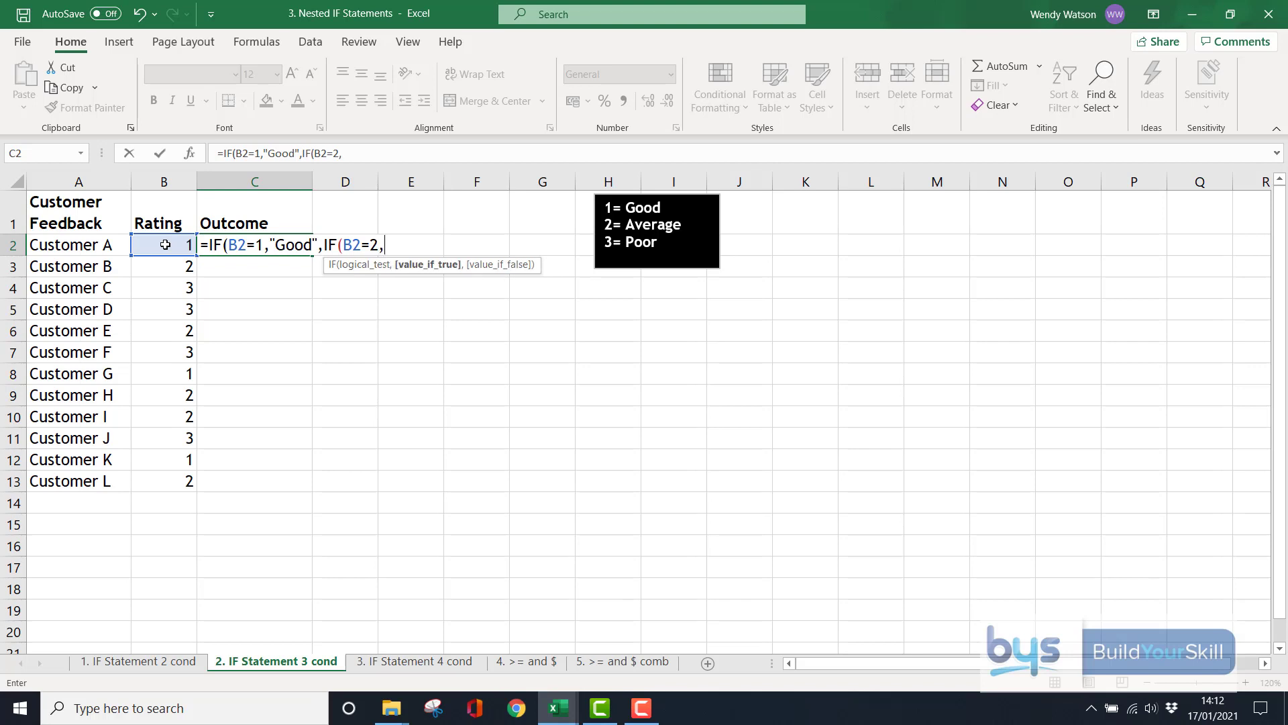
pyautogui.write('"Average ')
pyautogui.write(',')
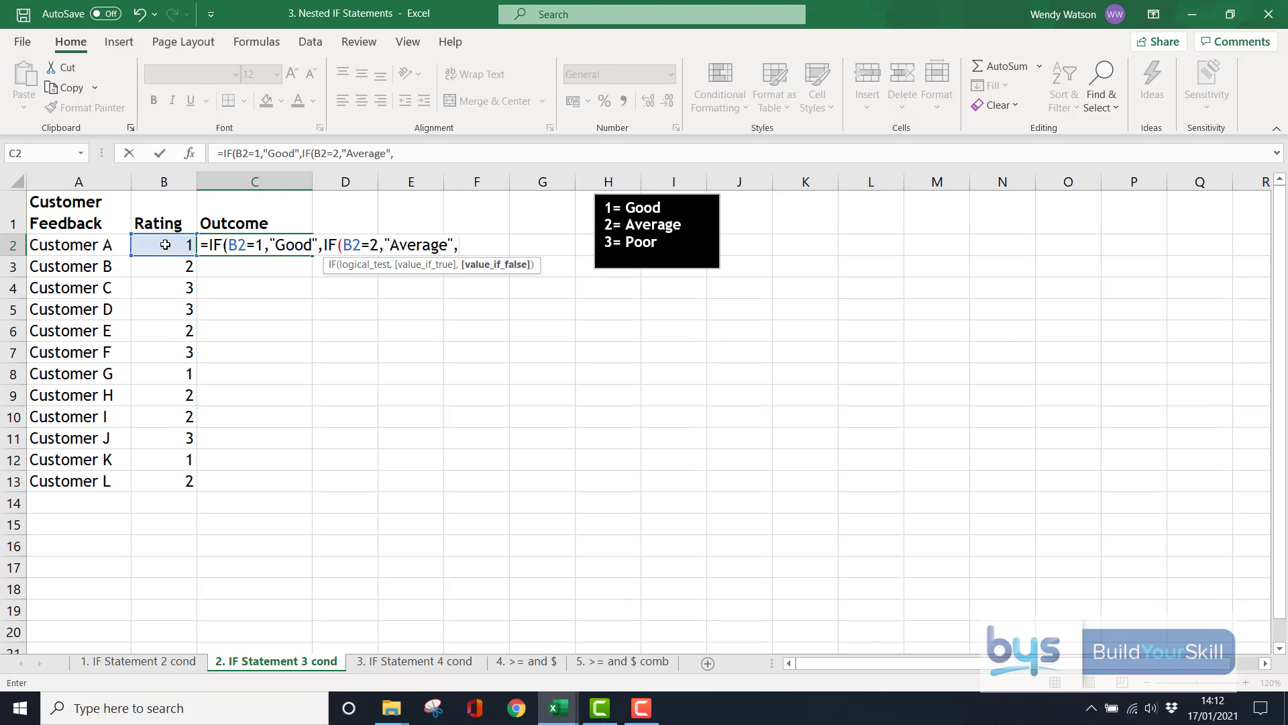
pyautogui.write('"Poor"')
pyautogui.write(')')
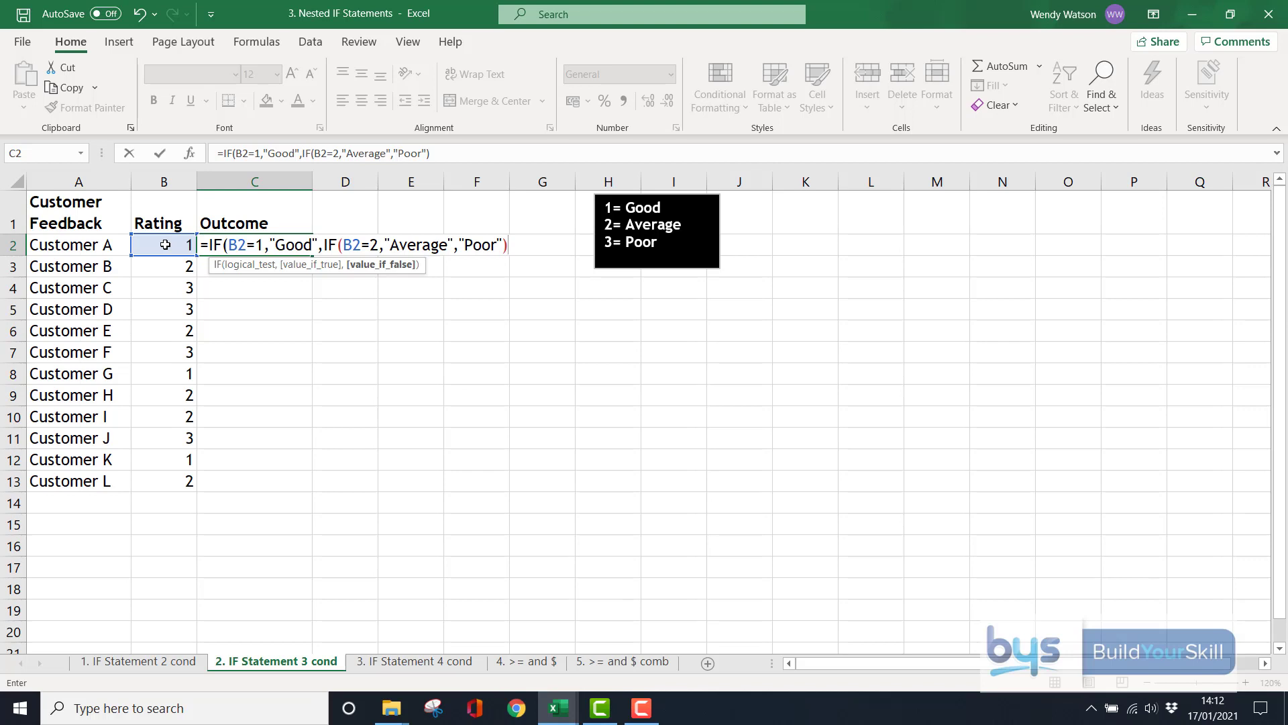
pyautogui.write(')')
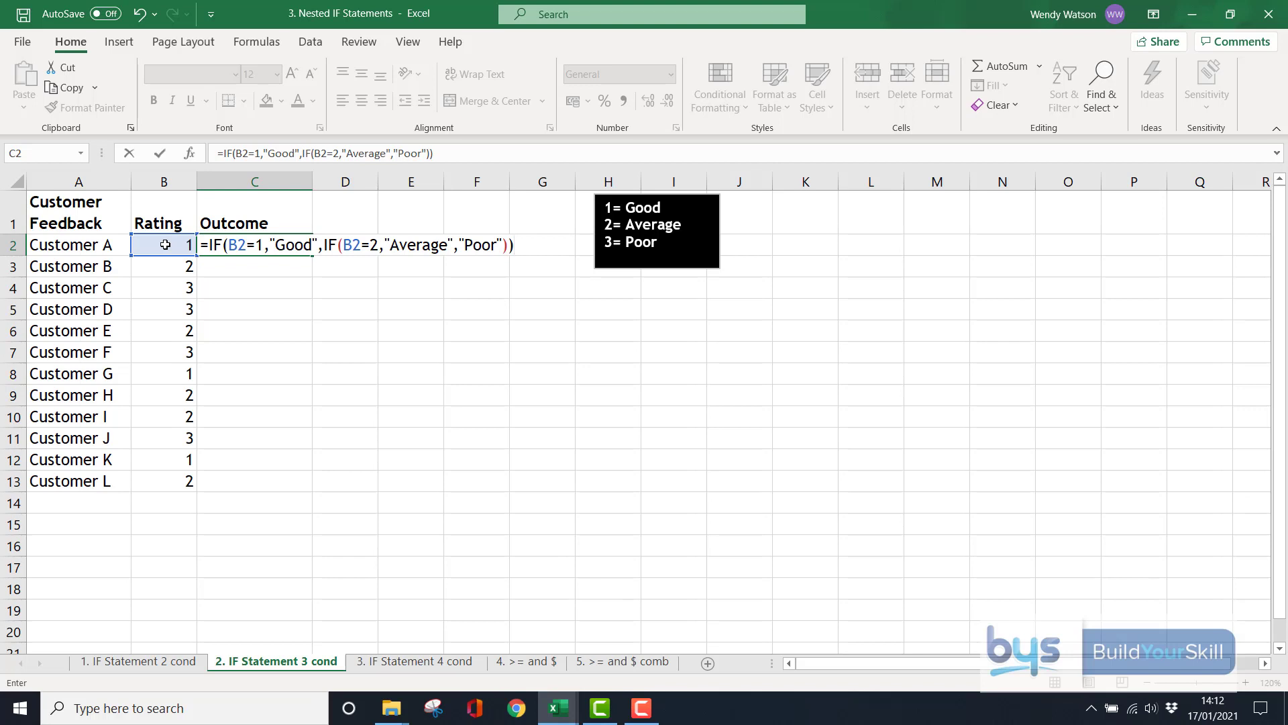
# - Commit the nested IF, fill it down to C13, and go to the 3. IF Statement 4 cond sheet
pyautogui.press('Return')
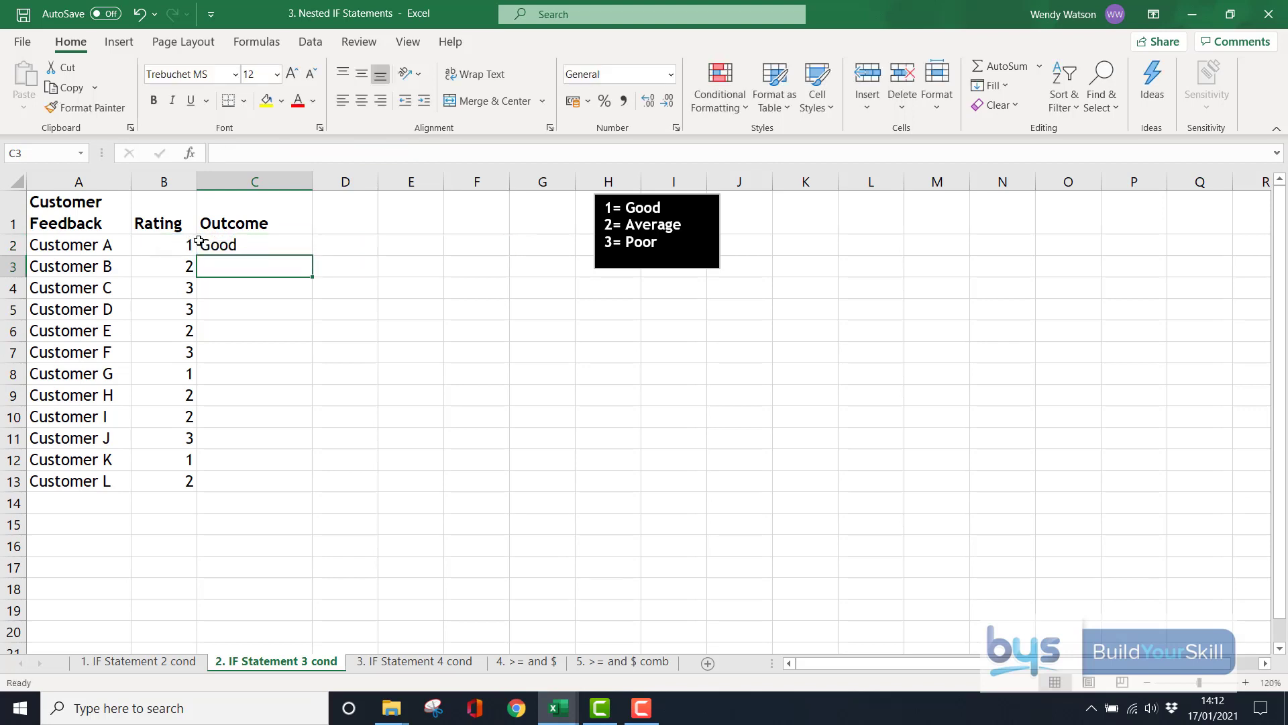
pyautogui.click(299, 252)
pyautogui.moveTo(311, 259); pyautogui.dragTo(293, 487)
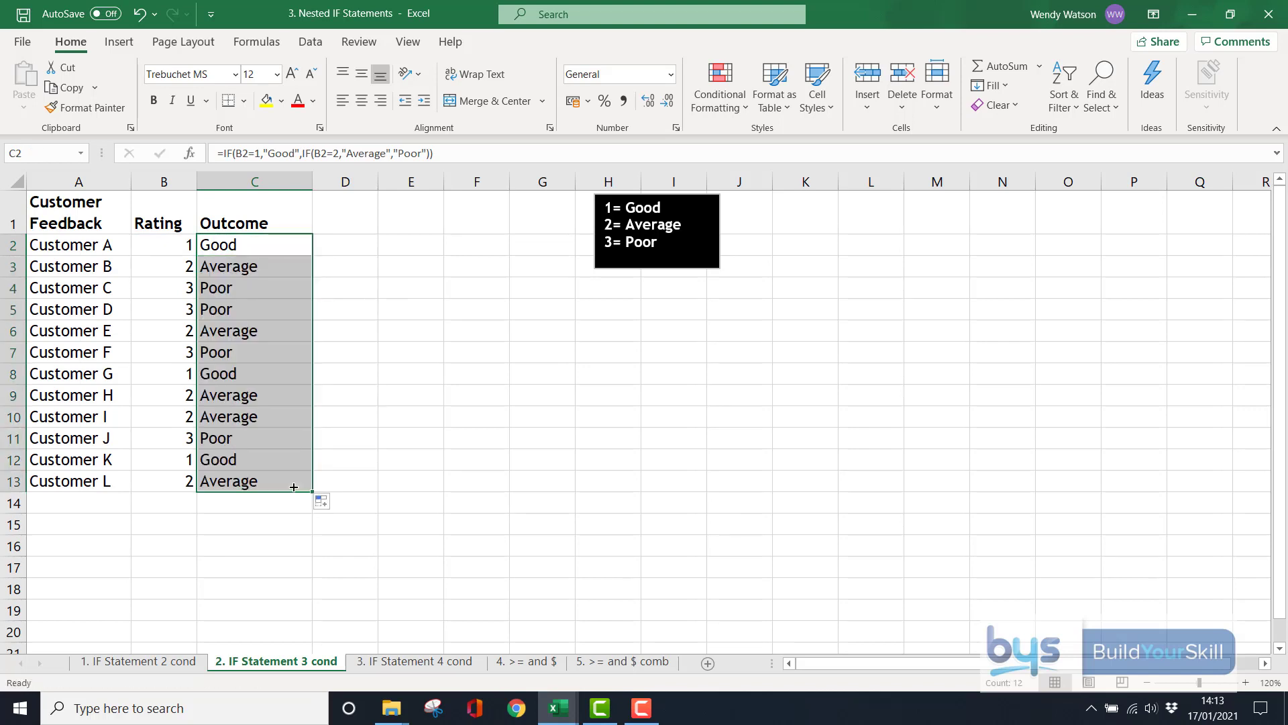
pyautogui.click(396, 663)
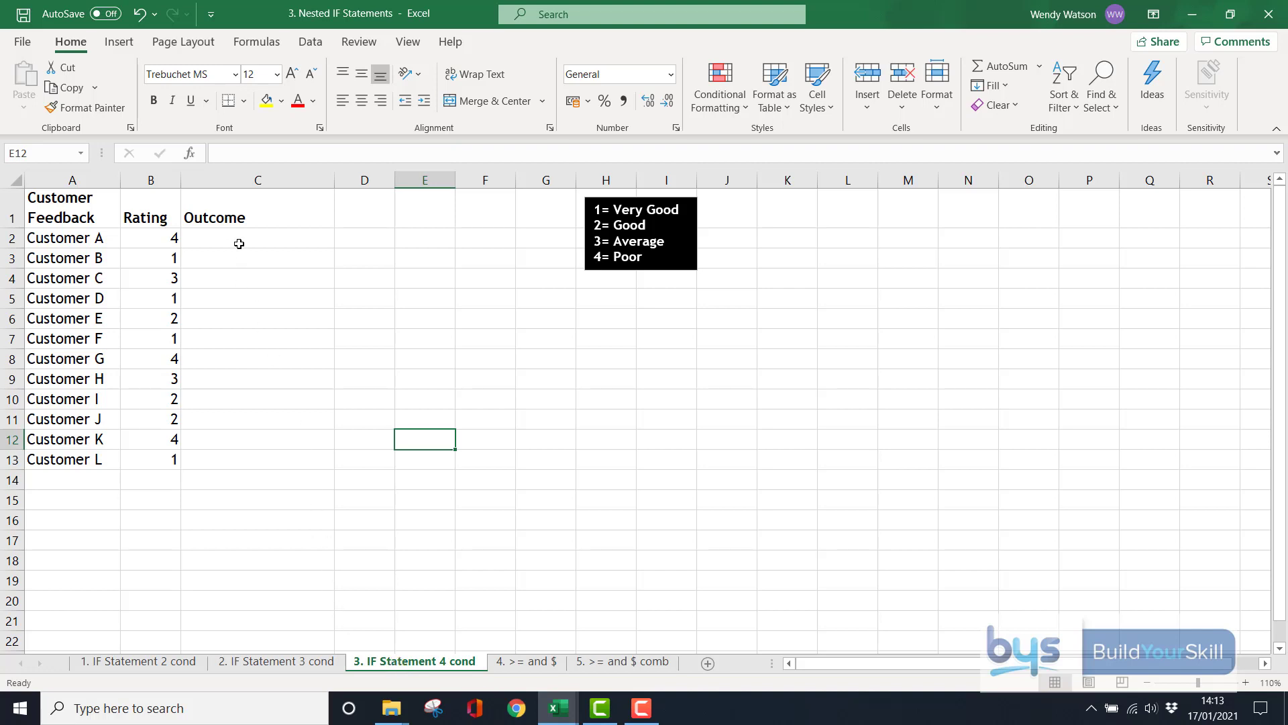
# - Type =IF(B2=1,"Very Good",IF(B2=2,"Good",IF(B2=3,"Average","Poor"))) into C2
pyautogui.click(239, 241)
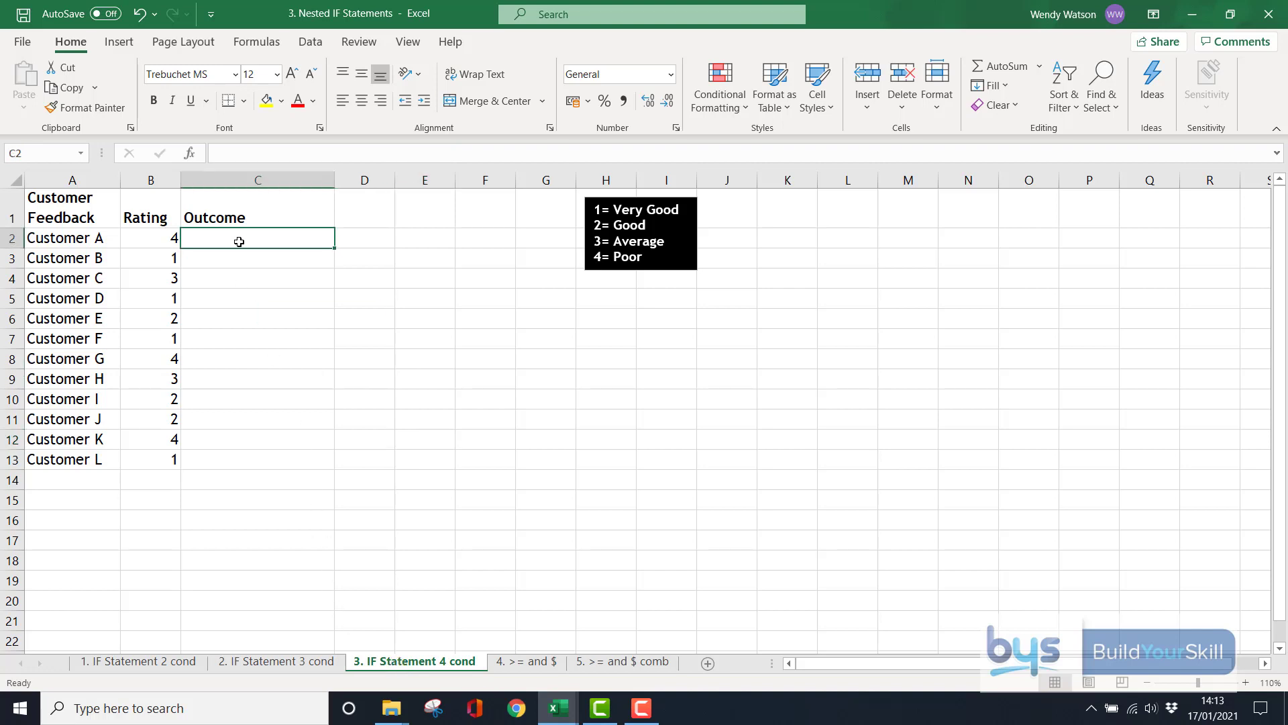
pyautogui.write('=')
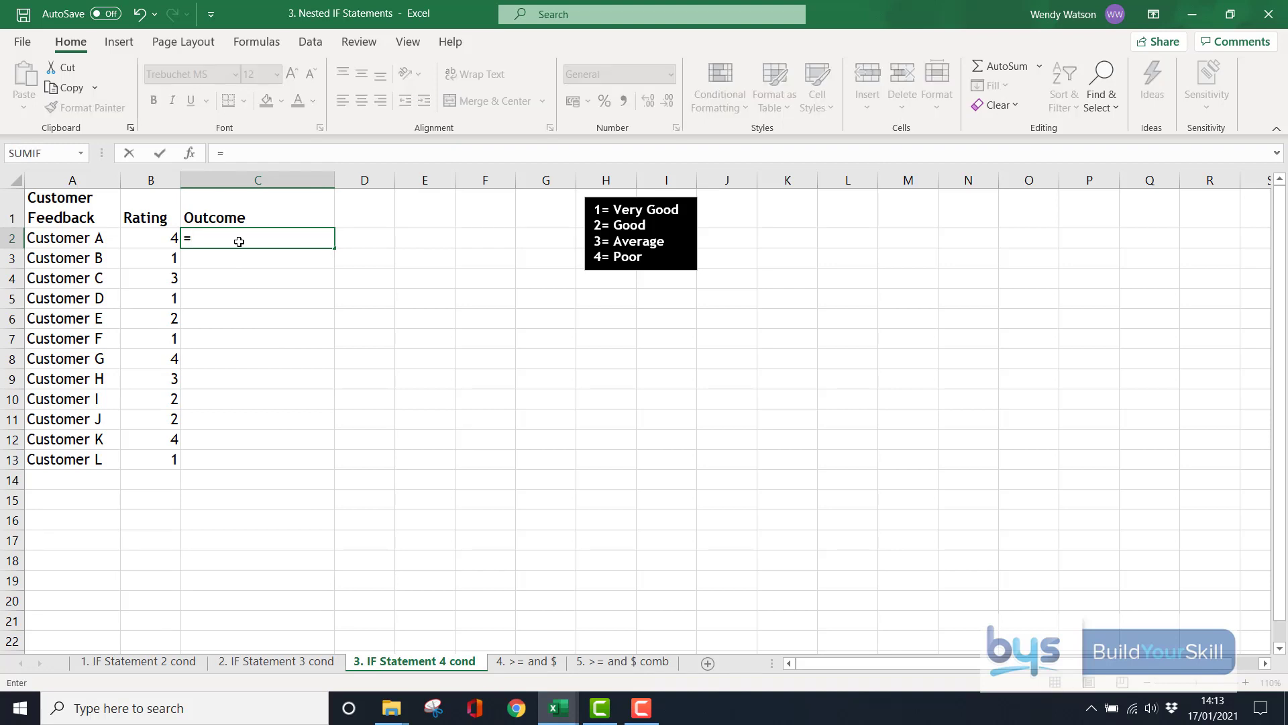
pyautogui.write('IF(')
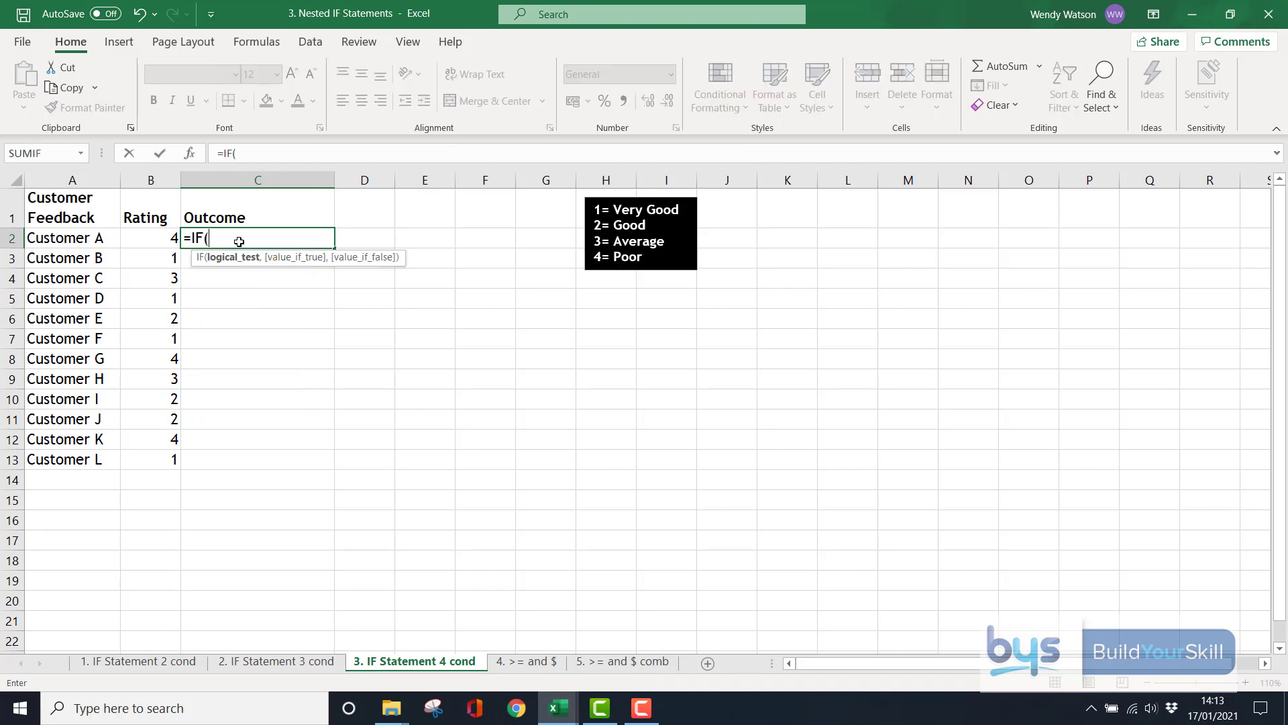
pyautogui.click(153, 240)
pyautogui.write('=1,"Very Good')
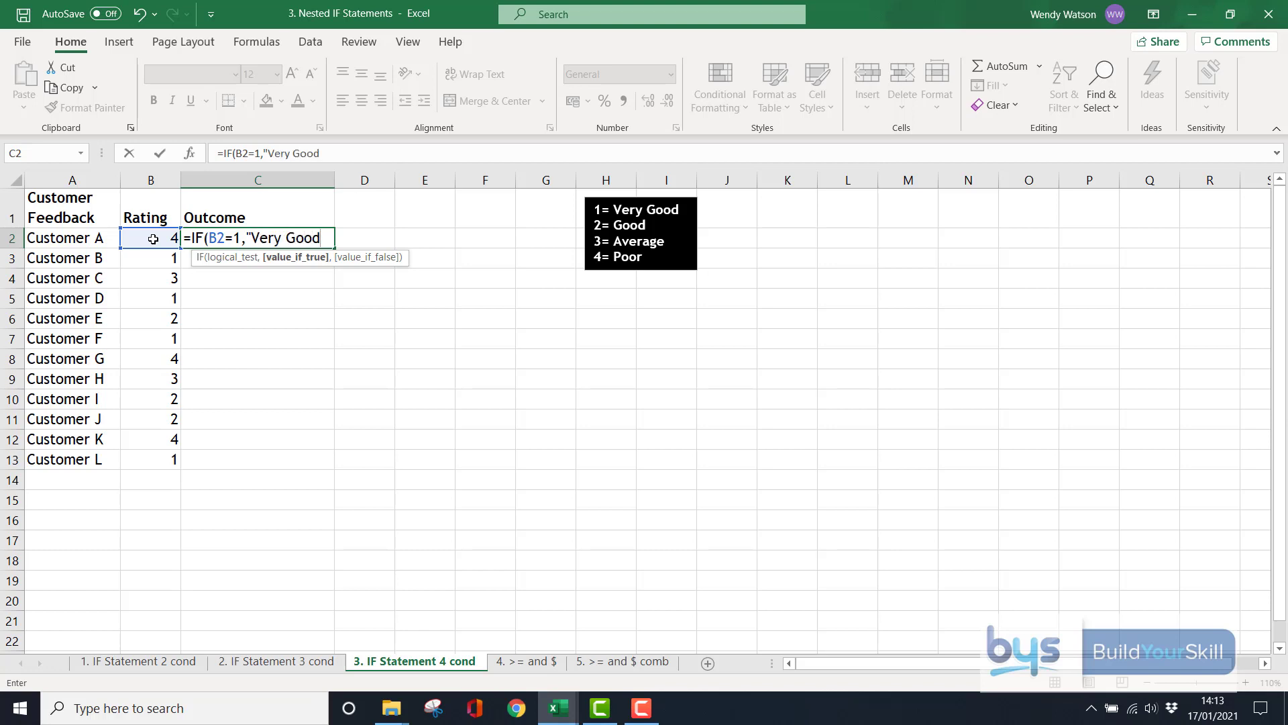
pyautogui.write('",')
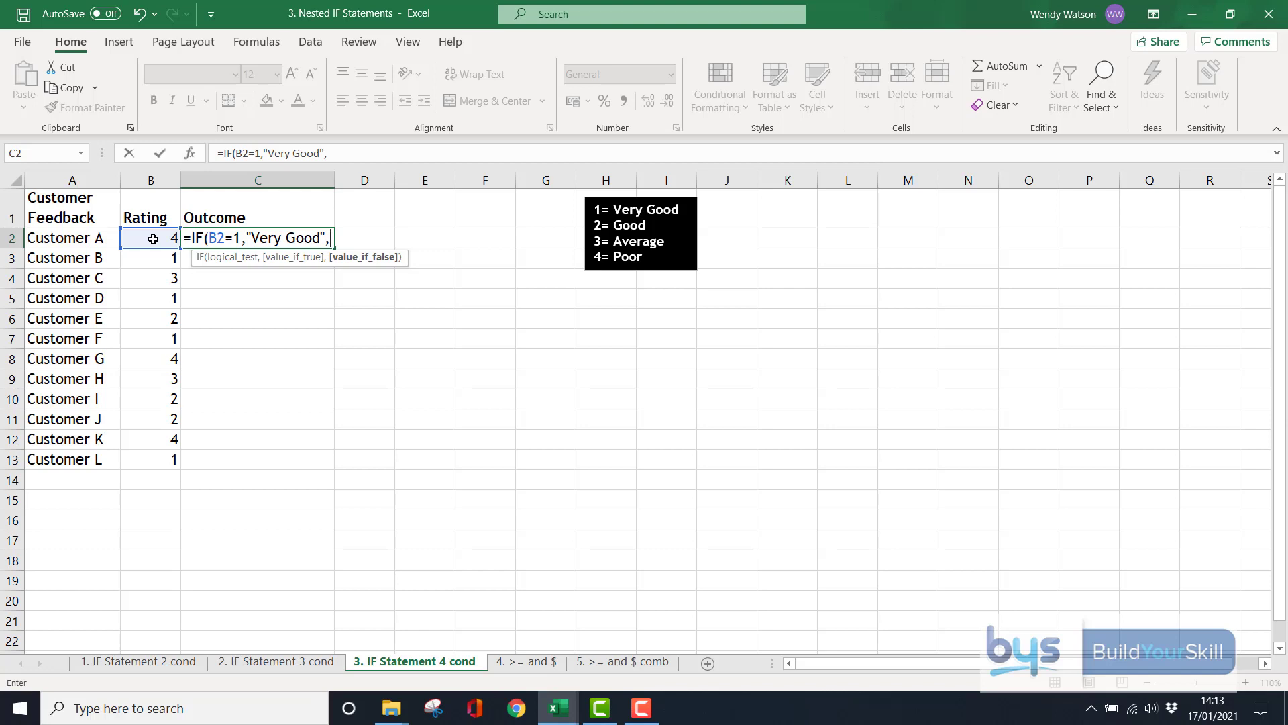
pyautogui.write('IF(')
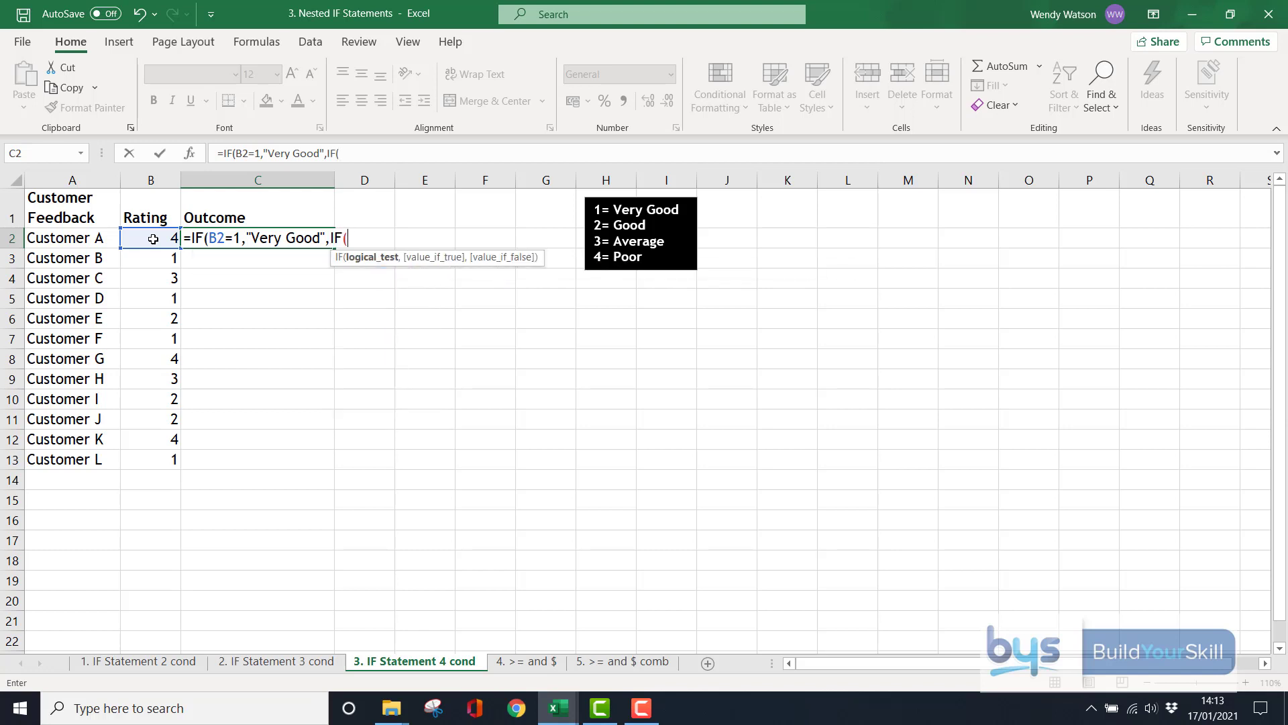
pyautogui.click(153, 239)
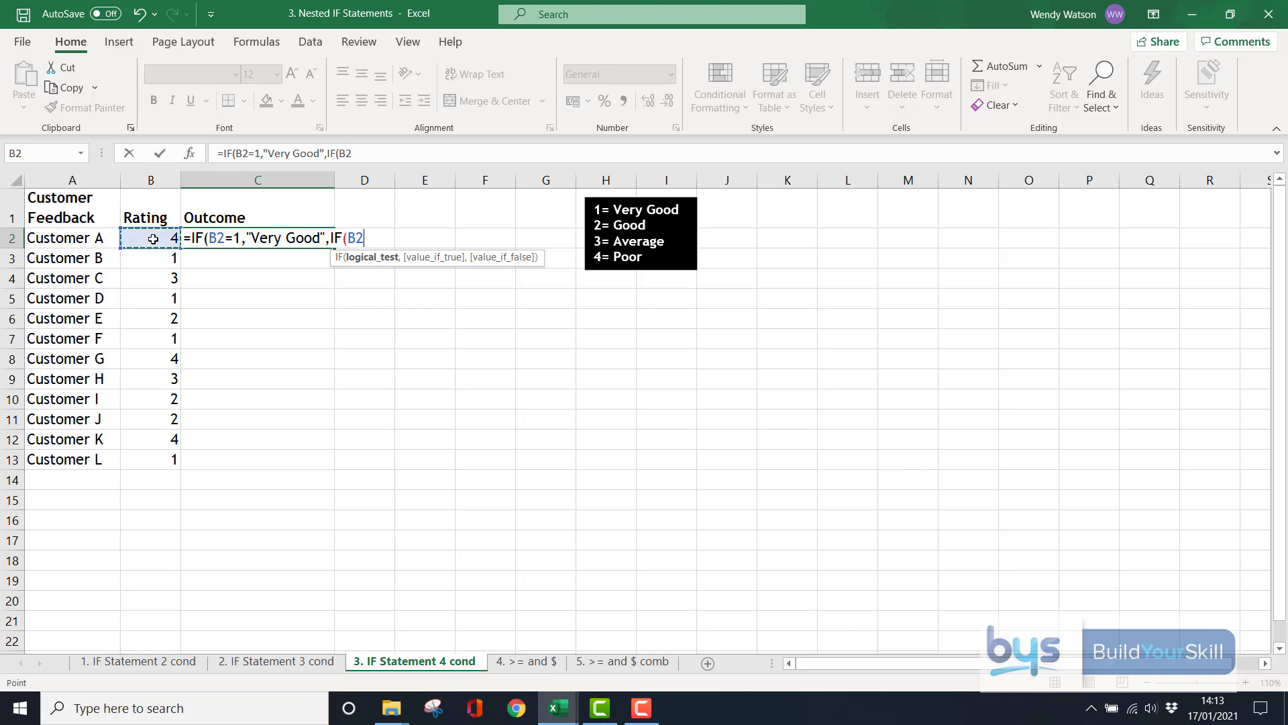
pyautogui.write('=2,"')
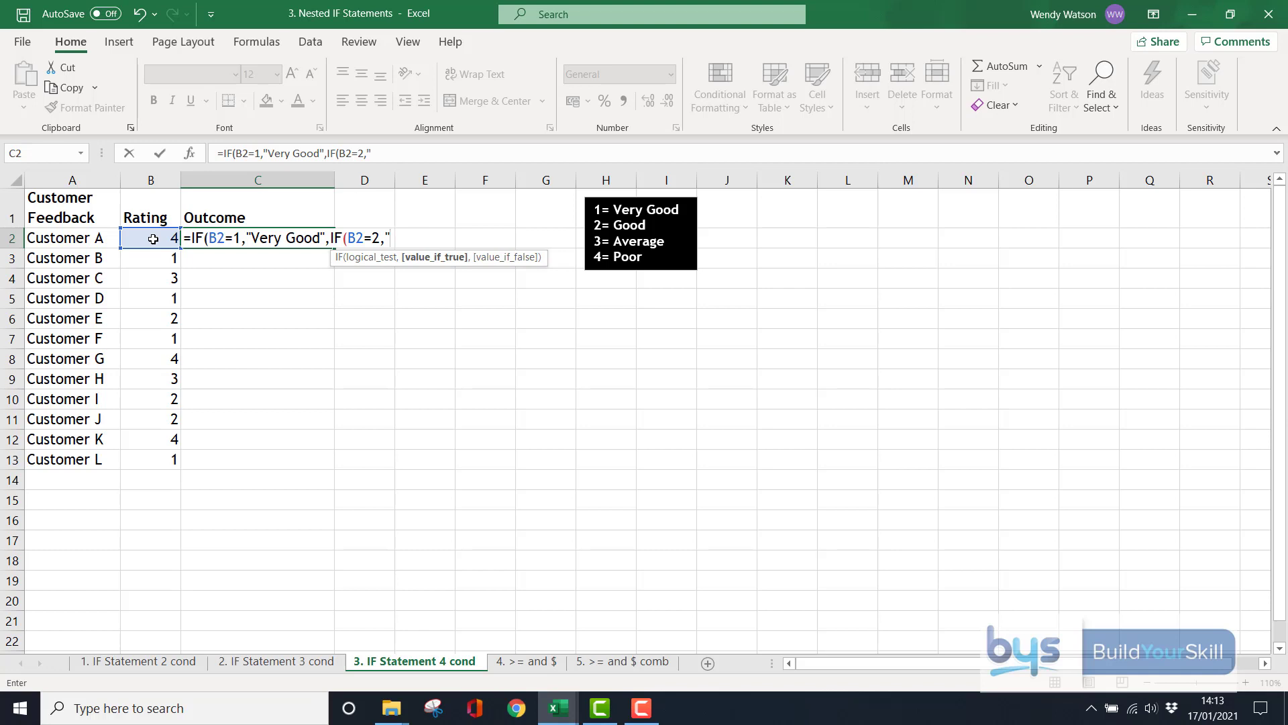
pyautogui.write('Good",IF')
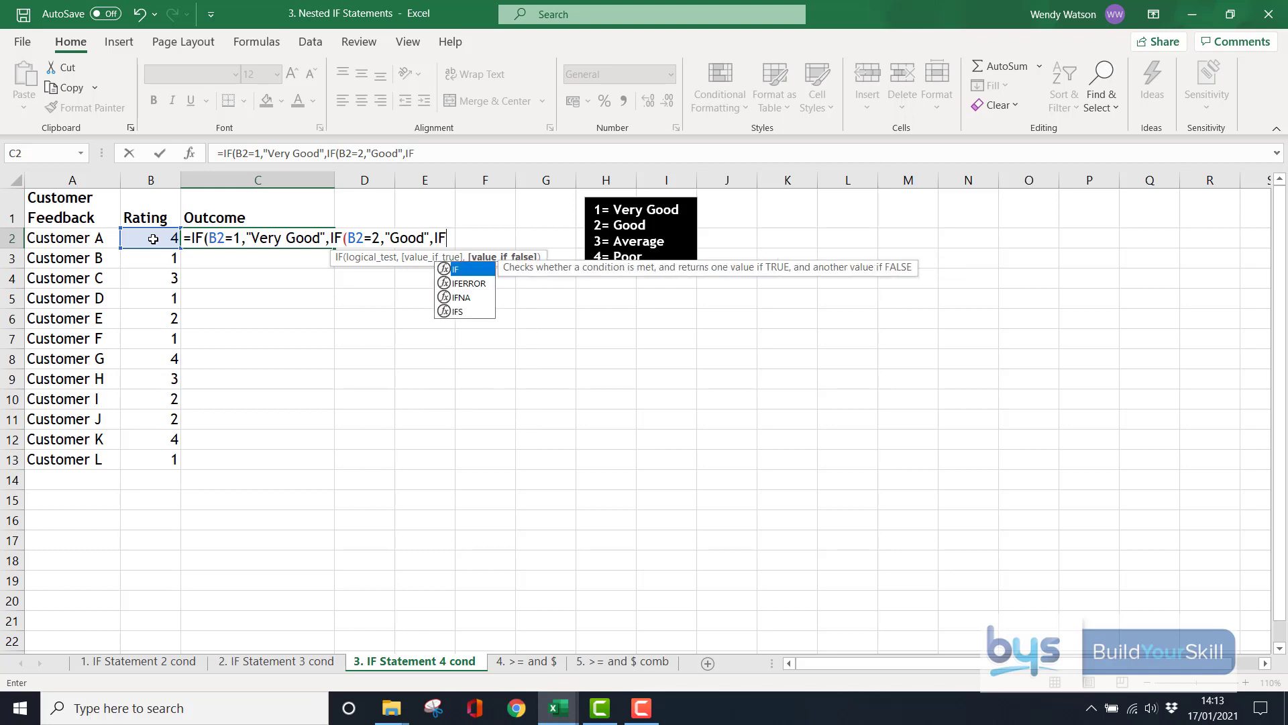
pyautogui.write('(')
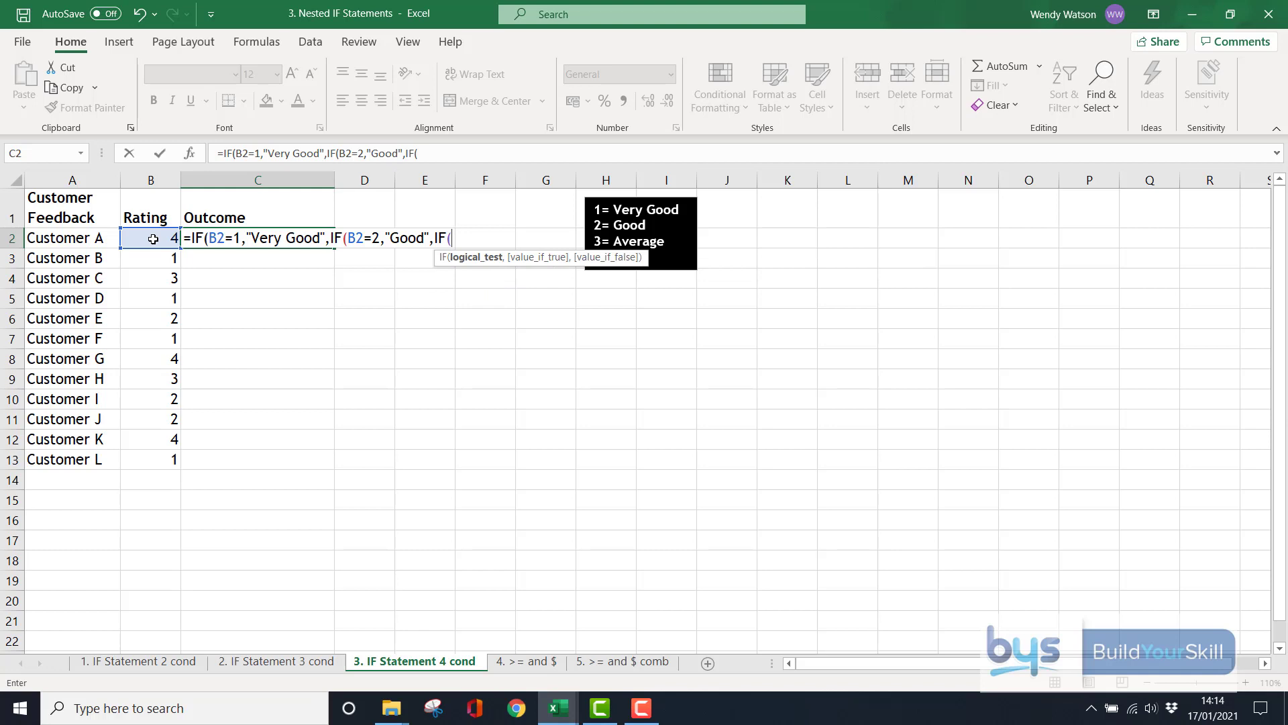
pyautogui.click(153, 239)
pyautogui.write('=')
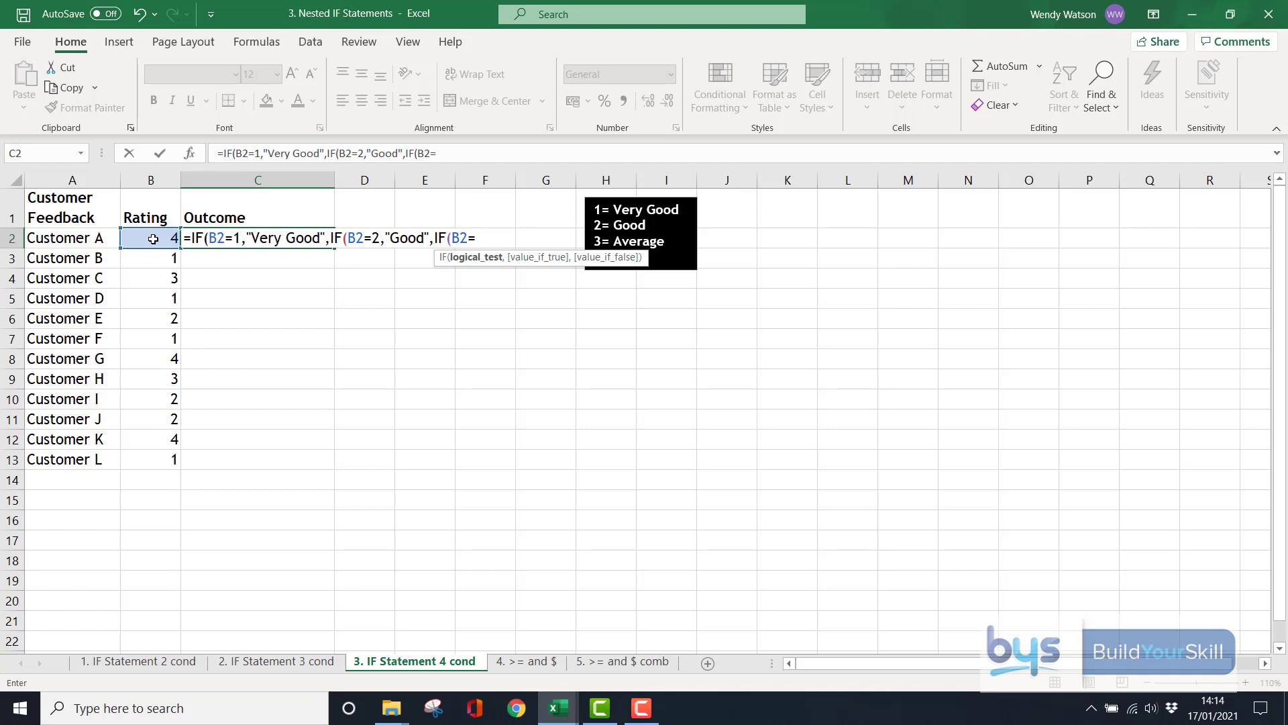
pyautogui.write('3,"A')
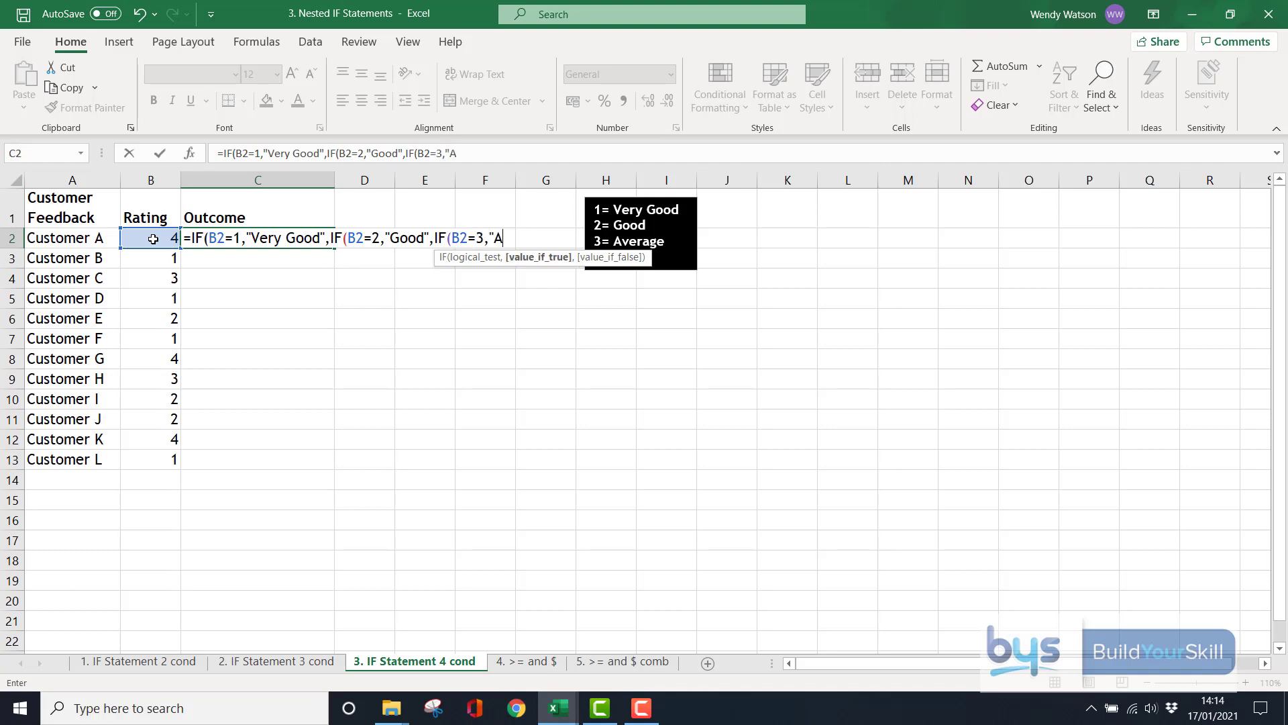
pyautogui.write('verage",')
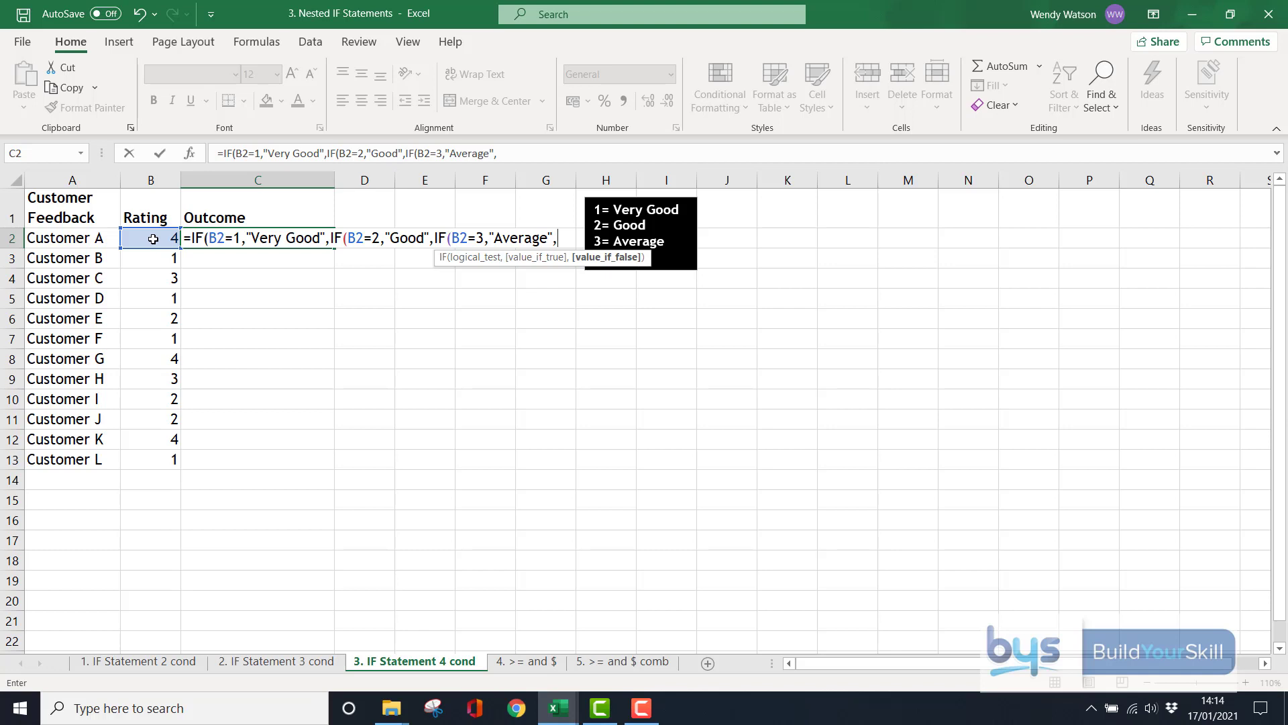
pyautogui.write('"Poor')
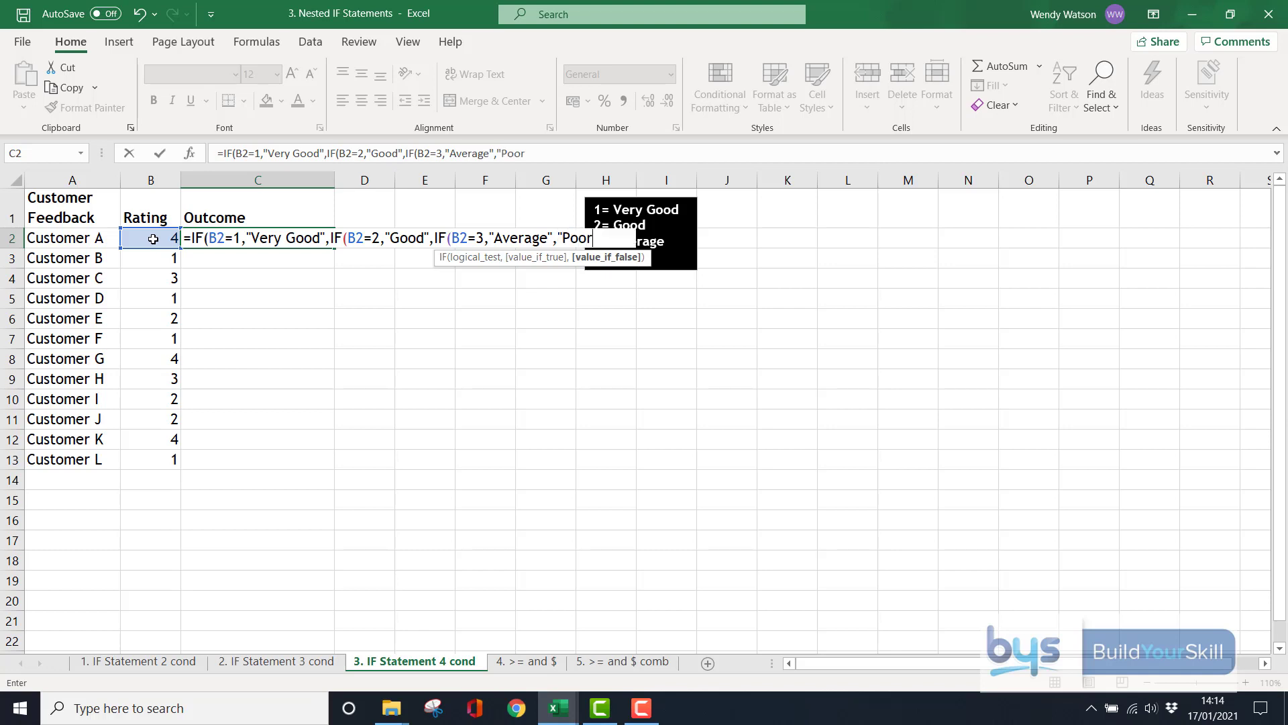
pyautogui.write('")')
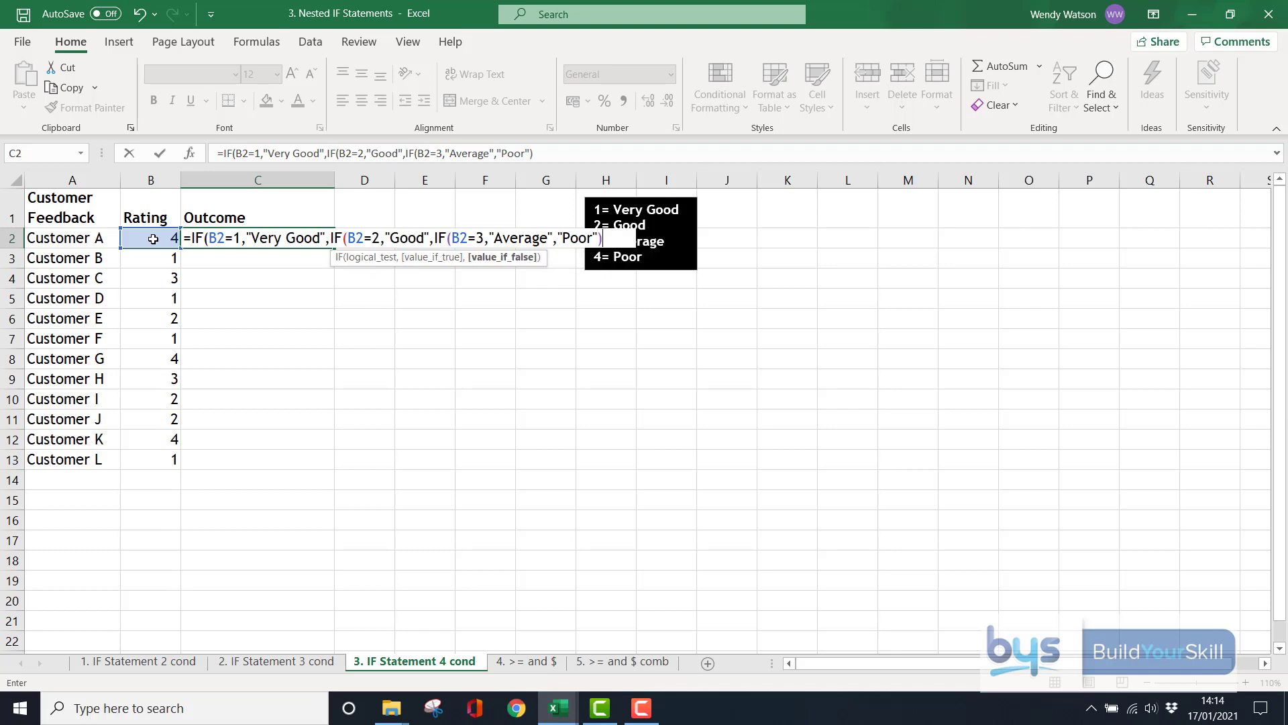
pyautogui.write(')')
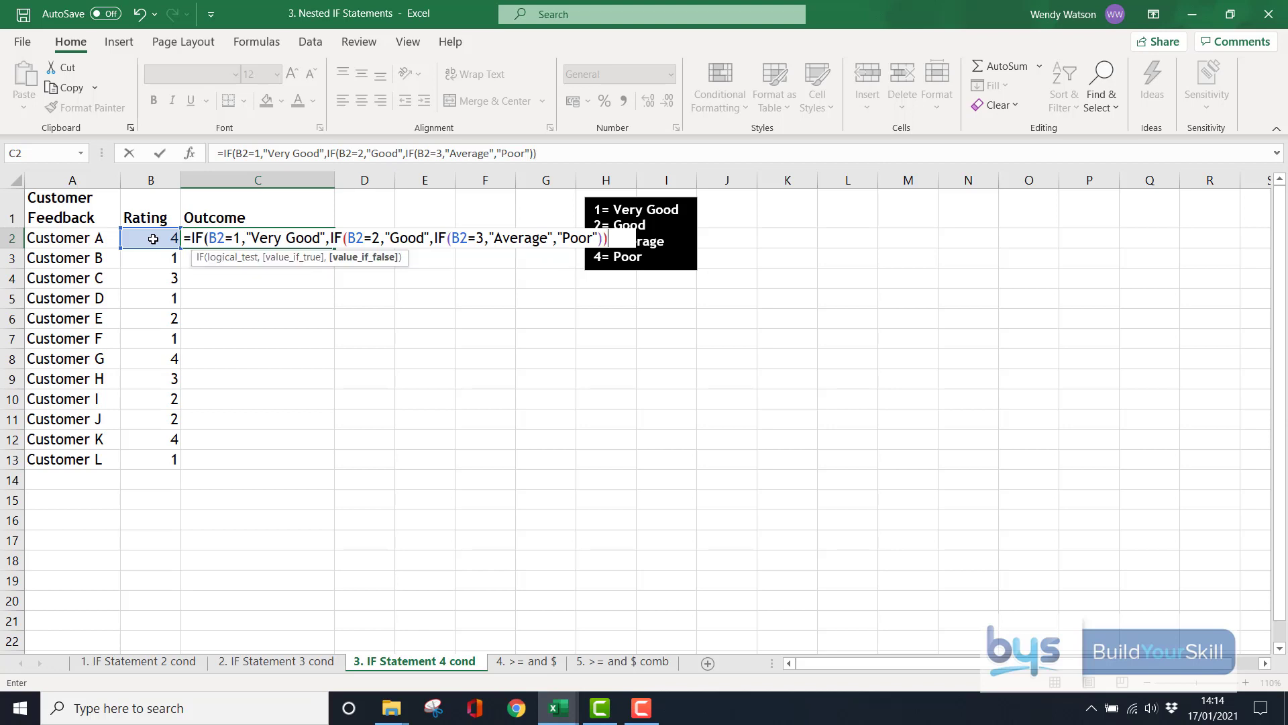
pyautogui.write(')')
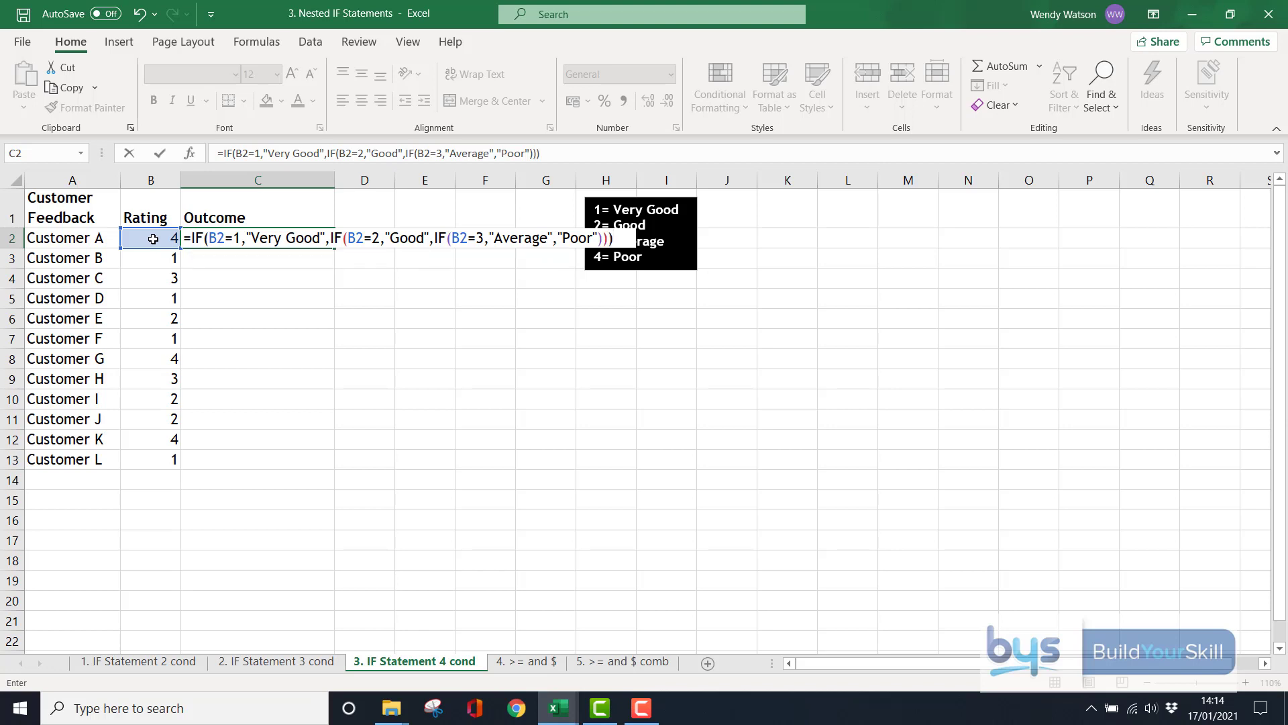
# - Commit the four-rating formula and copy it from C2 down to C13
pyautogui.press('Return')
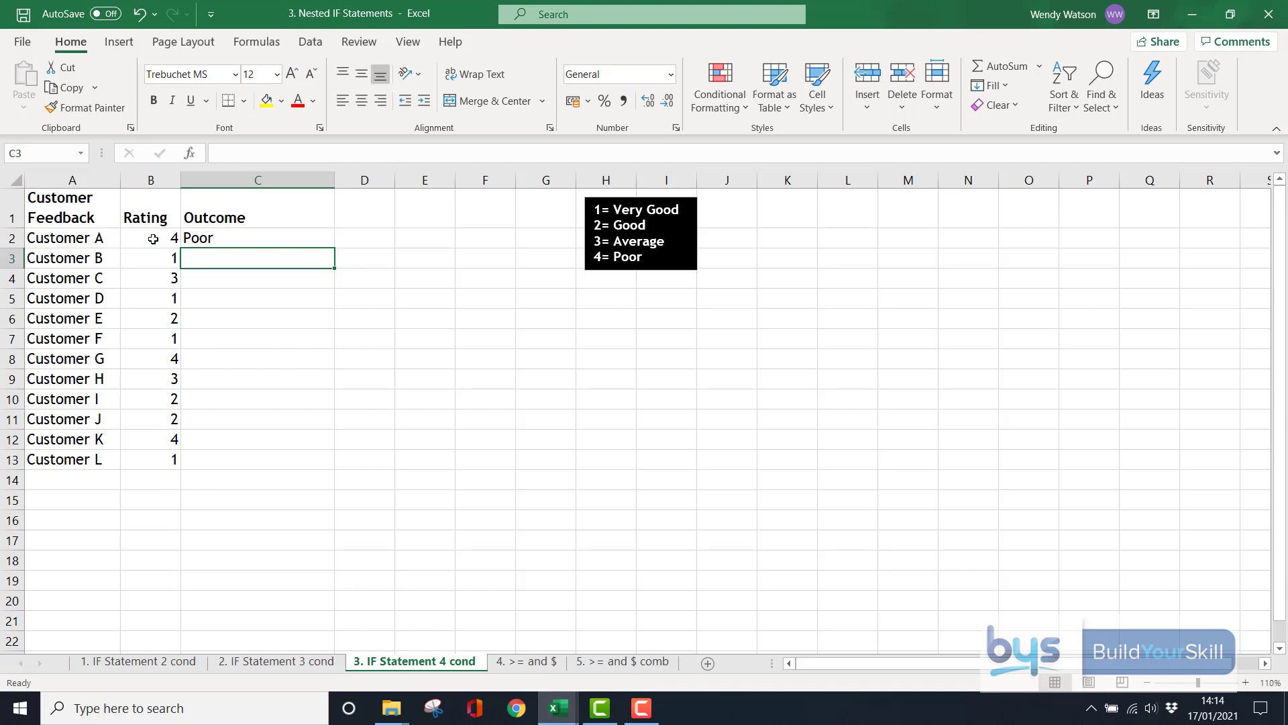
pyautogui.click(238, 239)
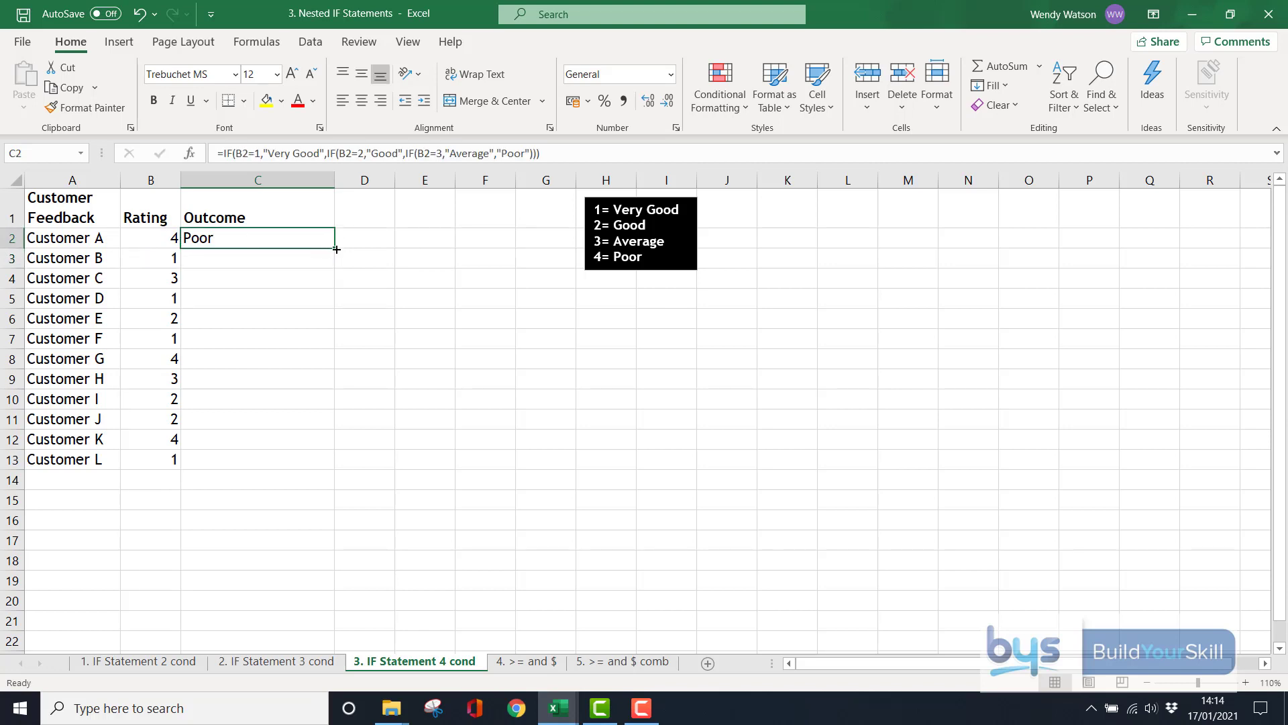
pyautogui.moveTo(336, 249); pyautogui.dragTo(308, 463)
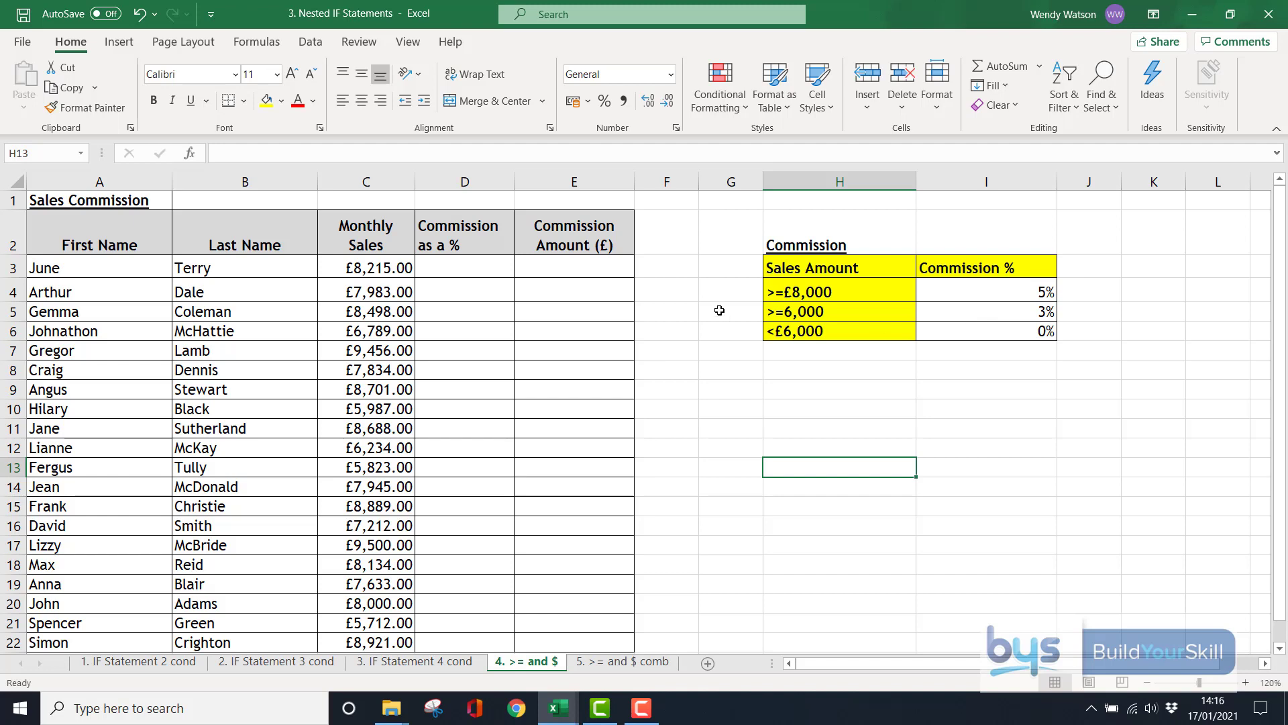
# - In D3, begin =IF(C3>=8000,$I$4,IF( so sales of 8000 or more get the locked 5% rate
pyautogui.click(445, 268)
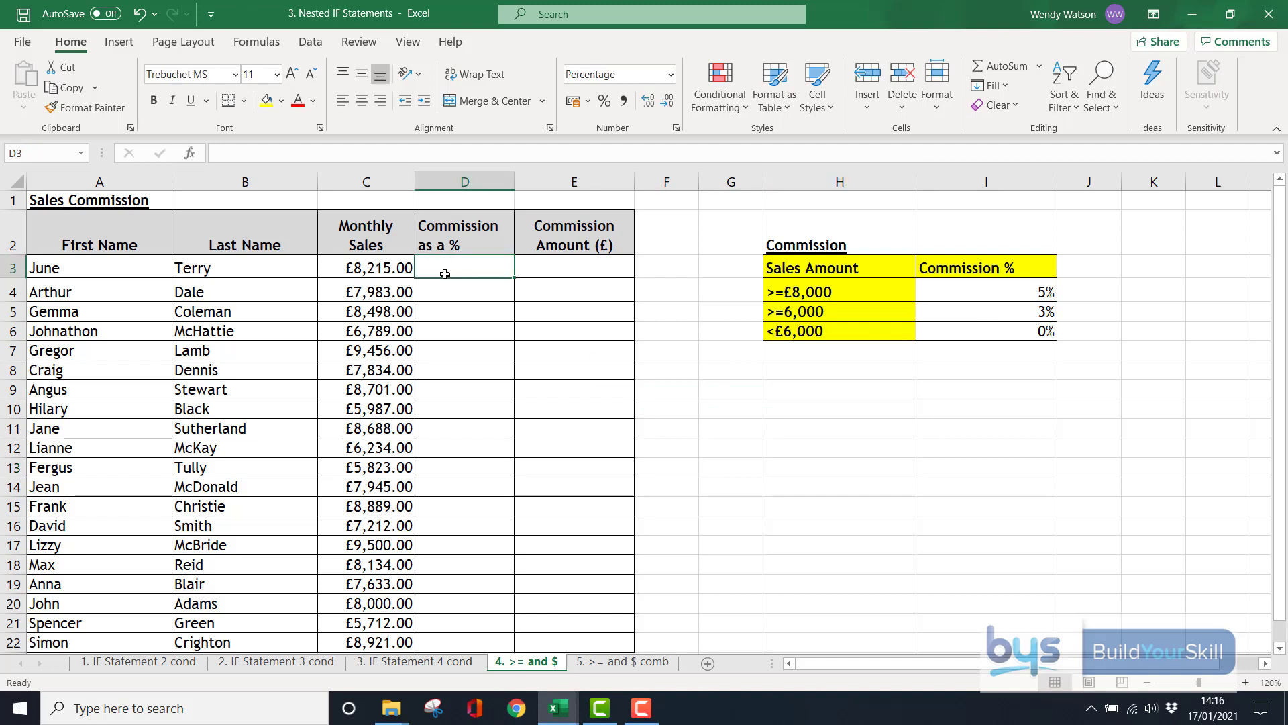
pyautogui.write('=IF')
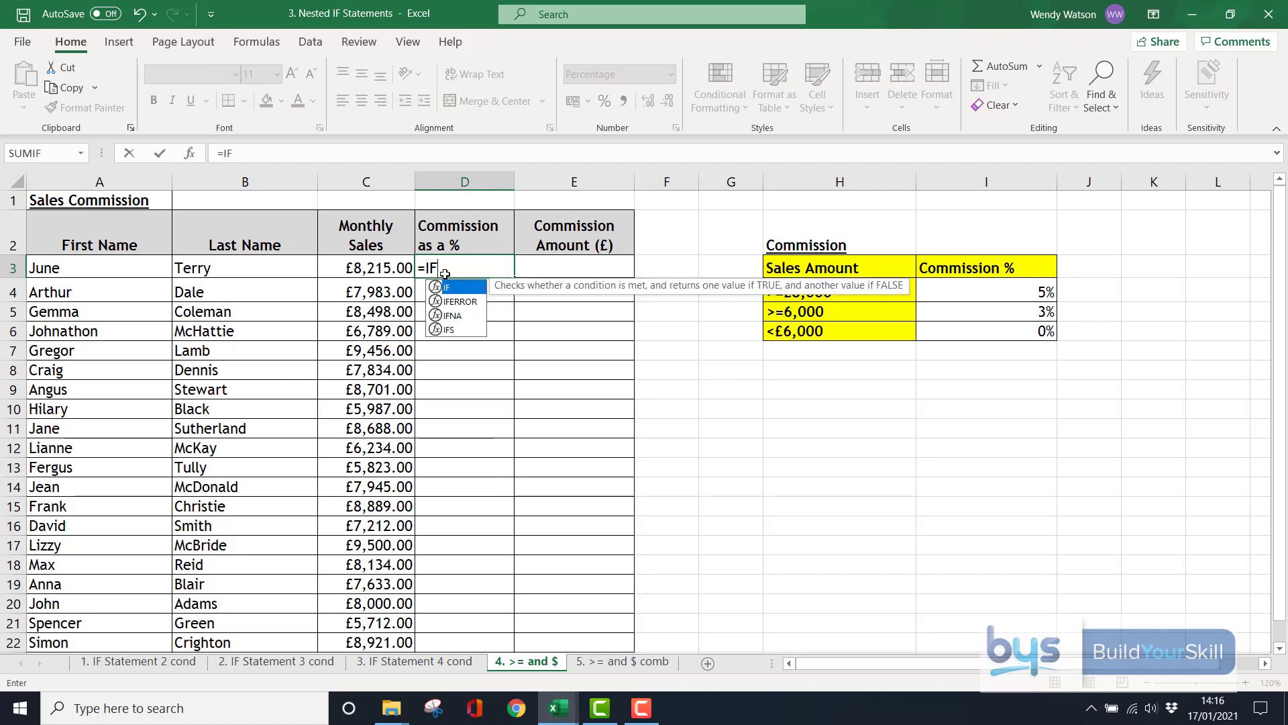
pyautogui.write('(')
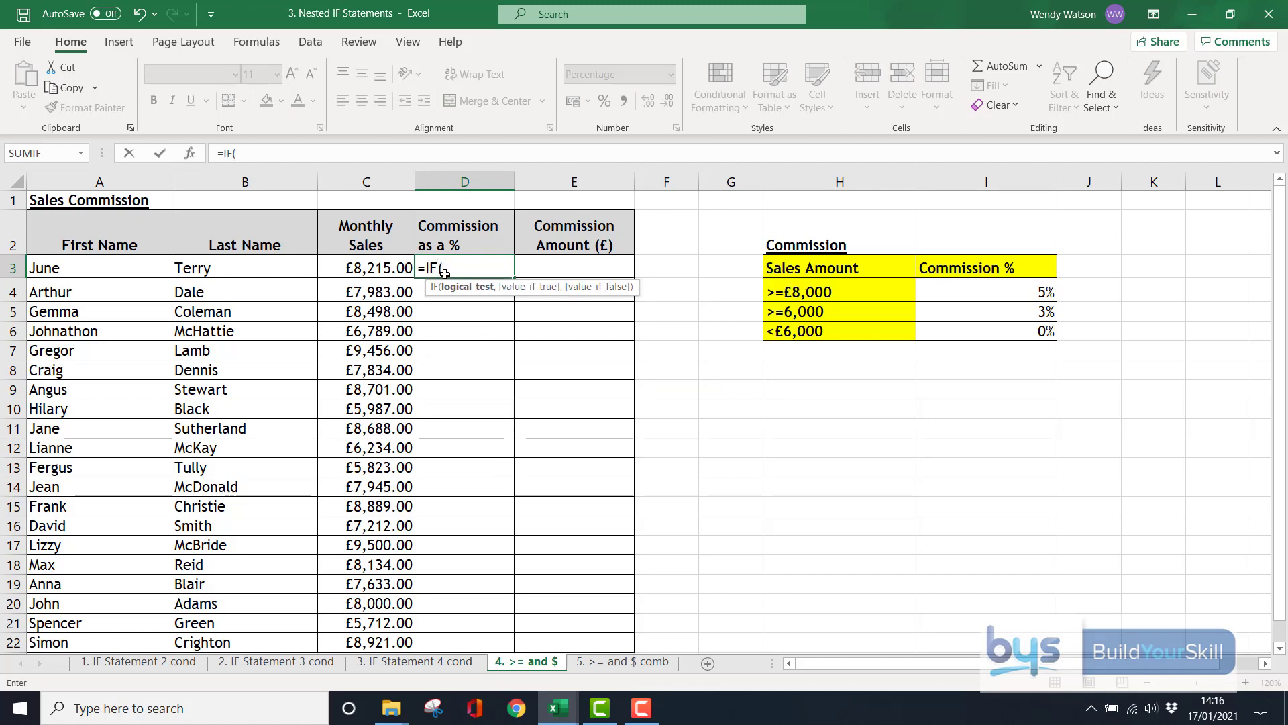
pyautogui.click(373, 268)
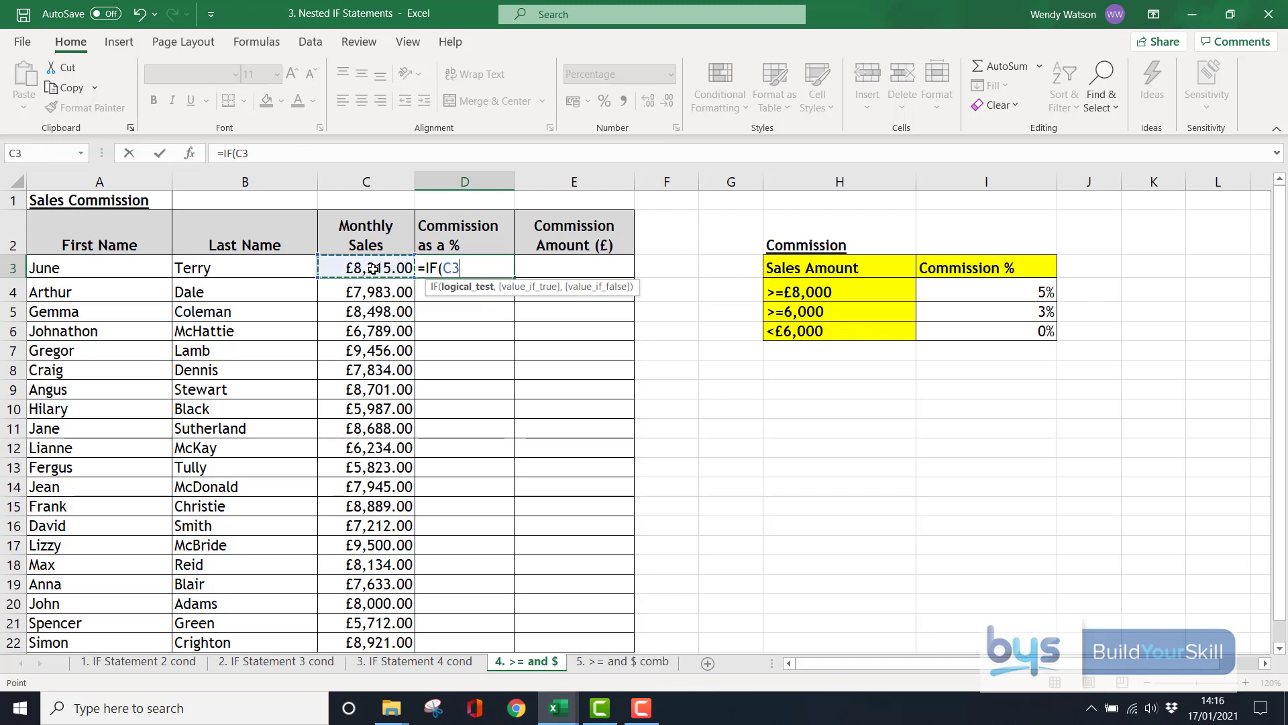
pyautogui.write('>=8000')
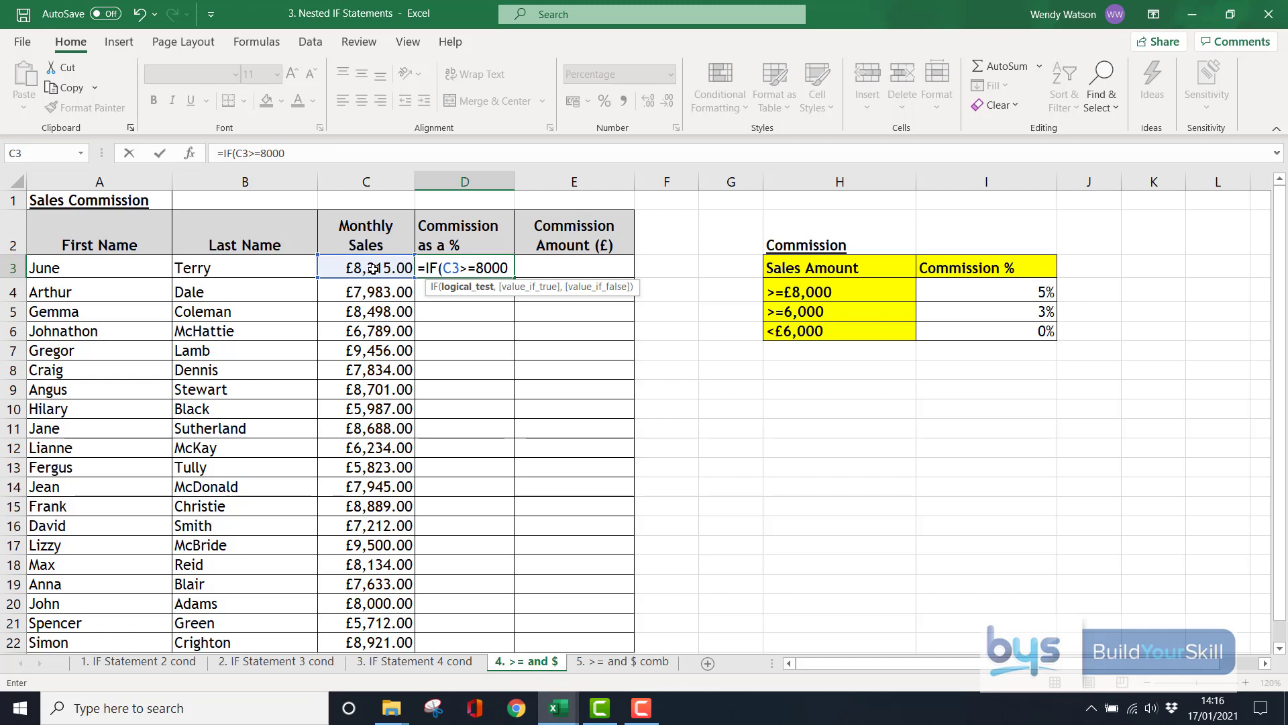
pyautogui.write(',')
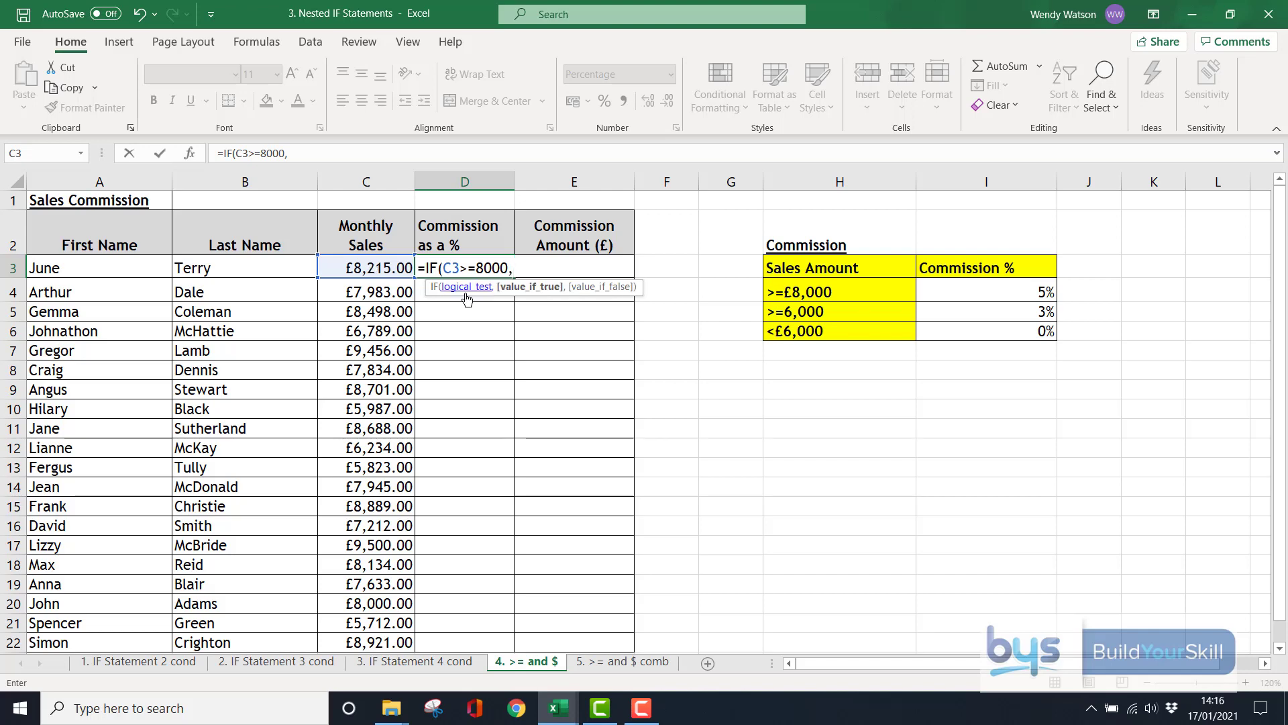
pyautogui.click(1006, 293)
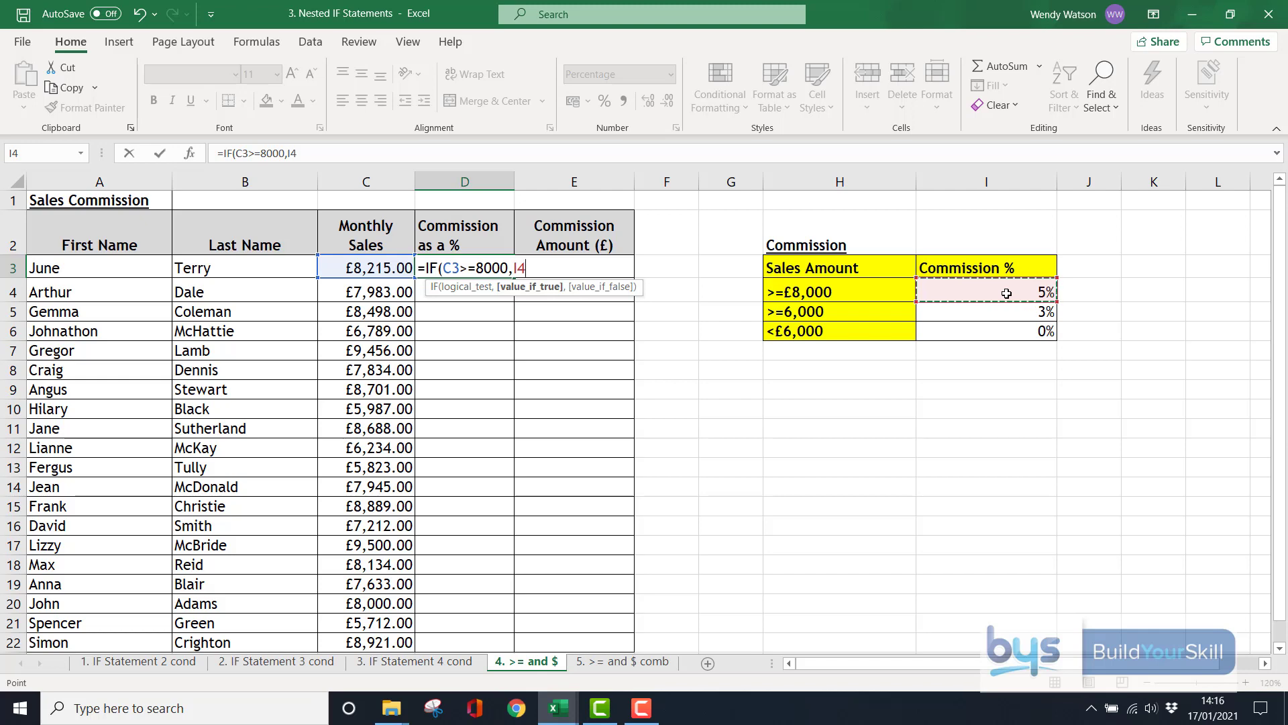
pyautogui.press('F4')
pyautogui.write(',')
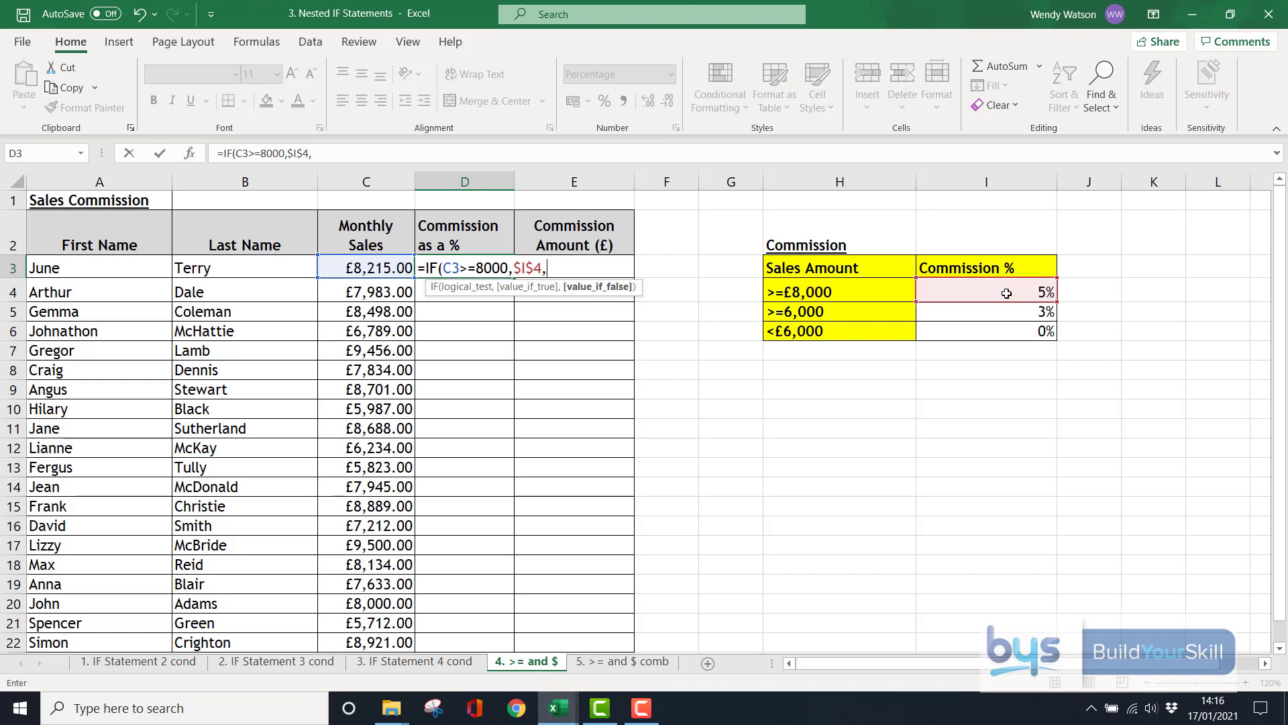
pyautogui.write('IF')
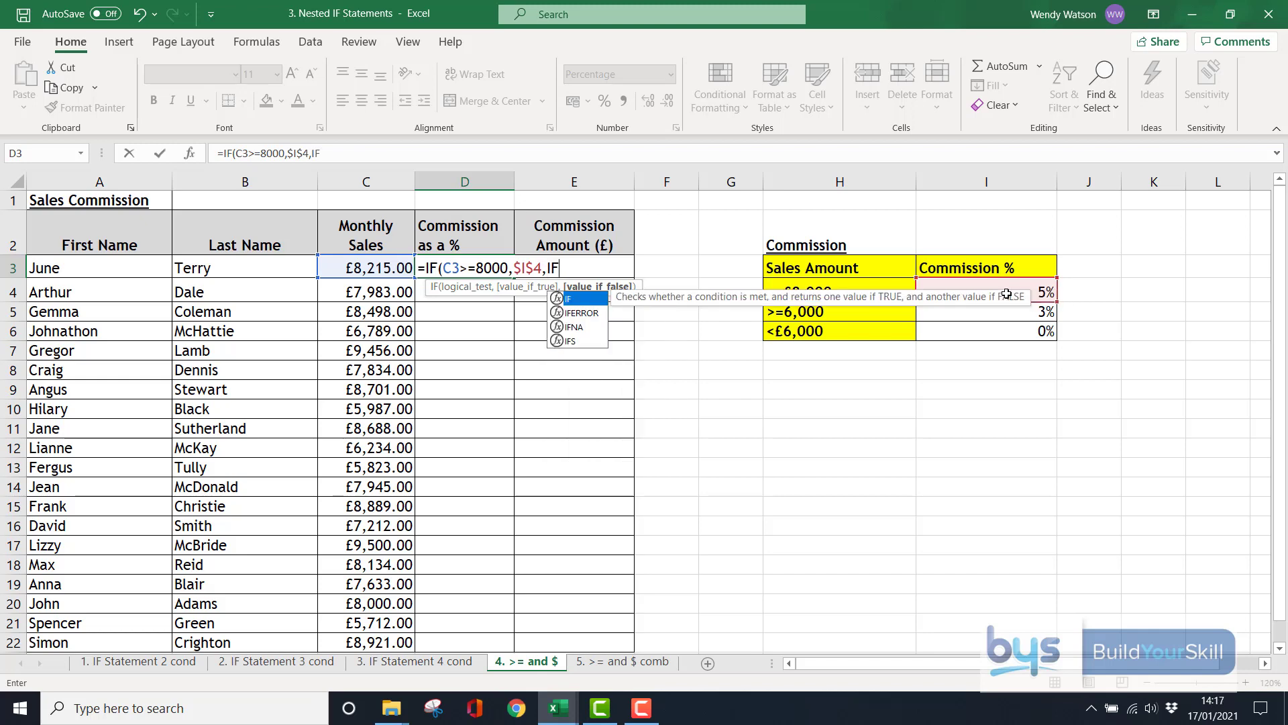
pyautogui.write('(')
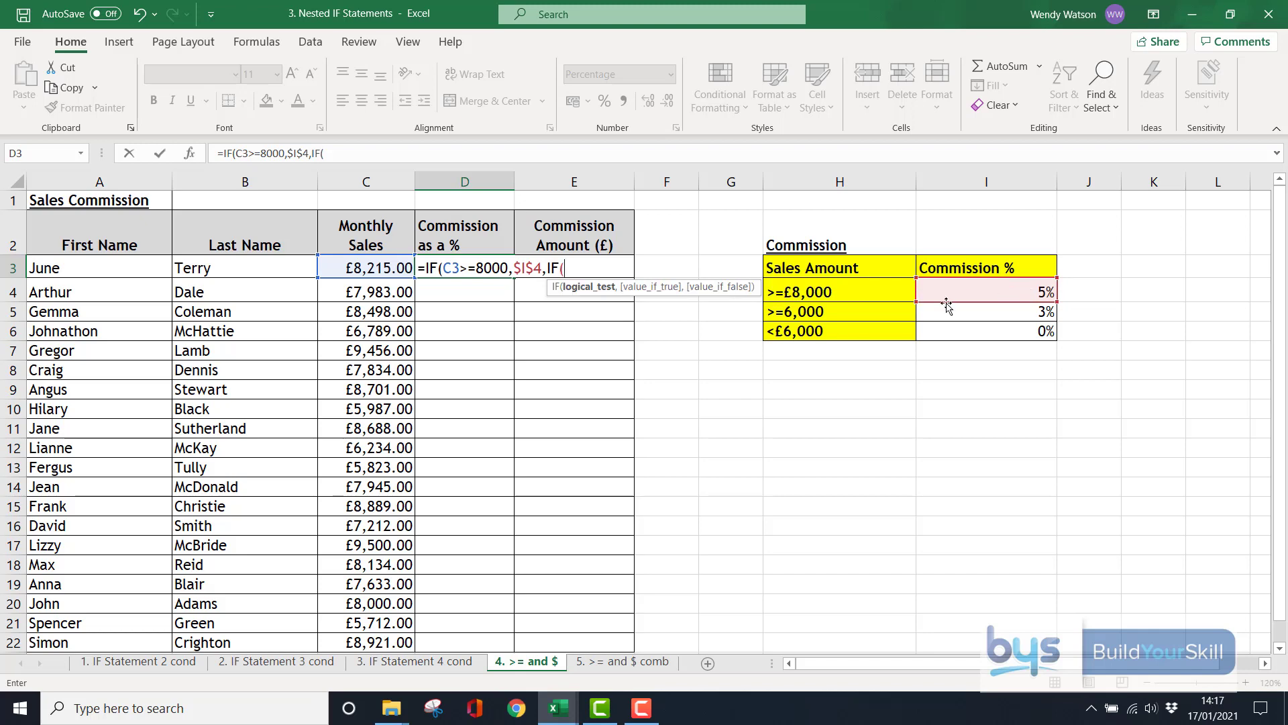
# - Finish and commit D3 as =IF(C3>=8000,$I$4,IF(C3>=6000,$I$5,$I$6)), showing 5%
pyautogui.click(379, 269)
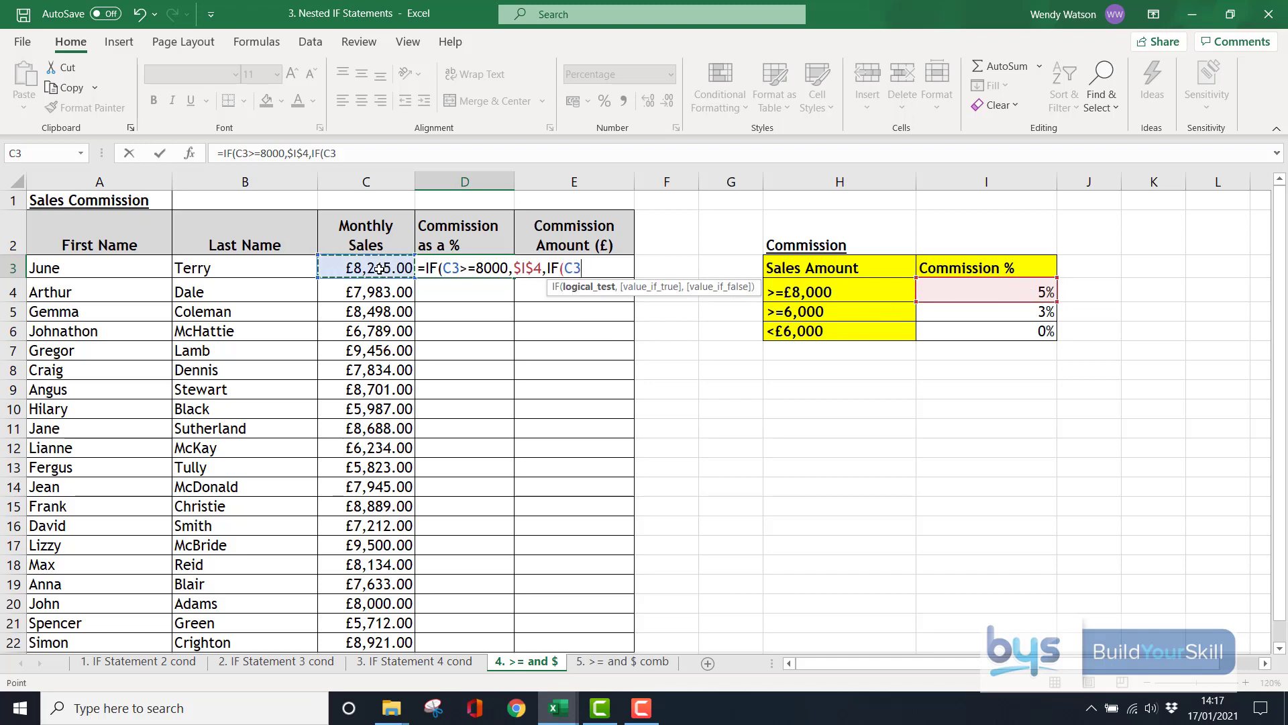
pyautogui.write('>=6000')
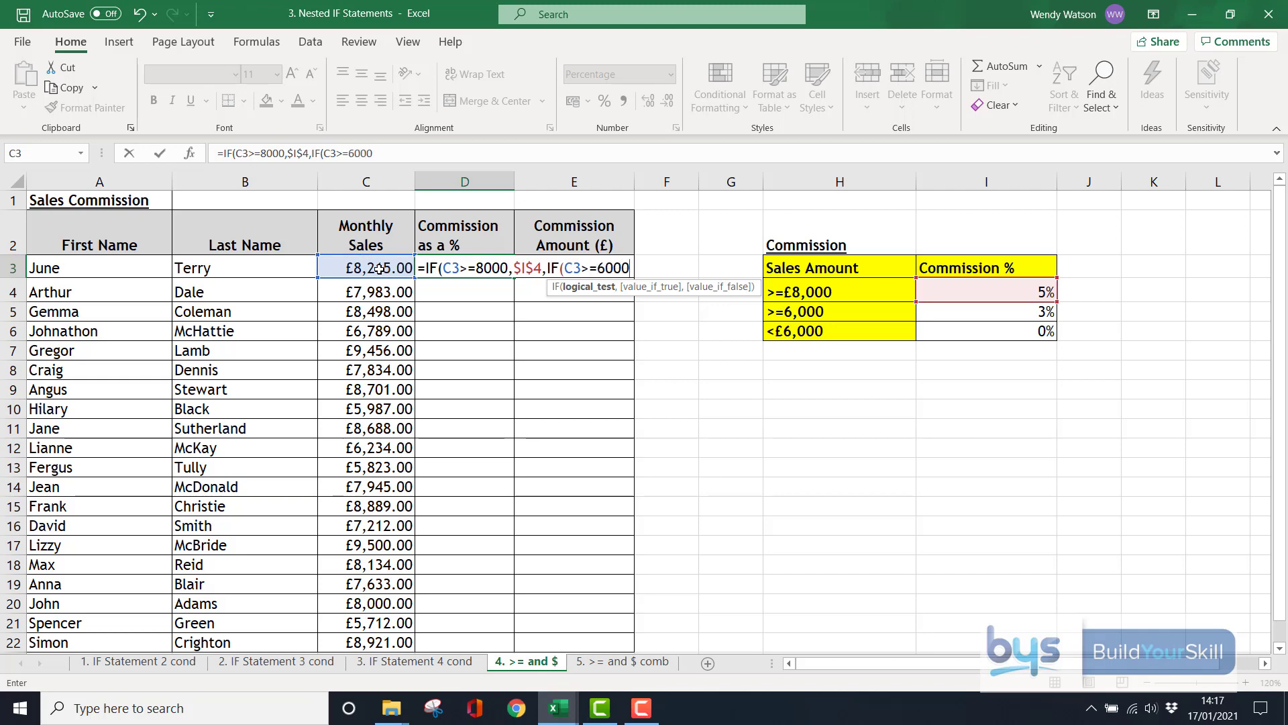
pyautogui.write(',')
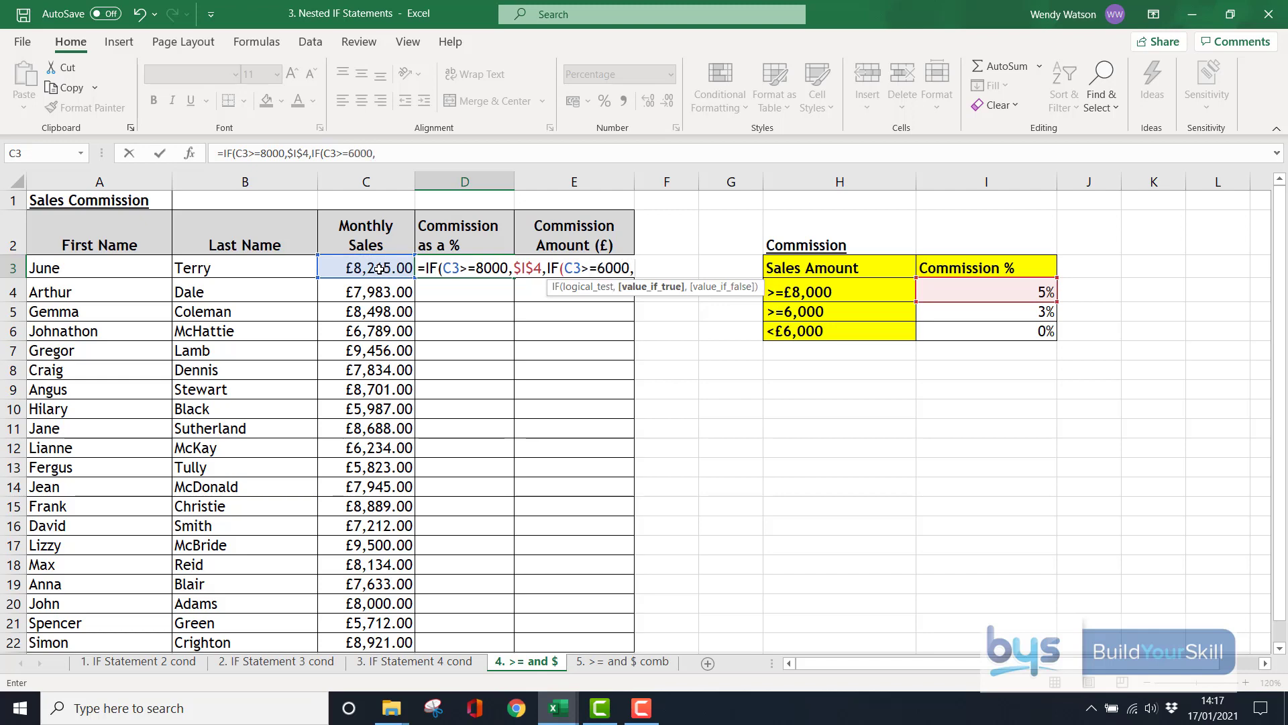
pyautogui.click(958, 313)
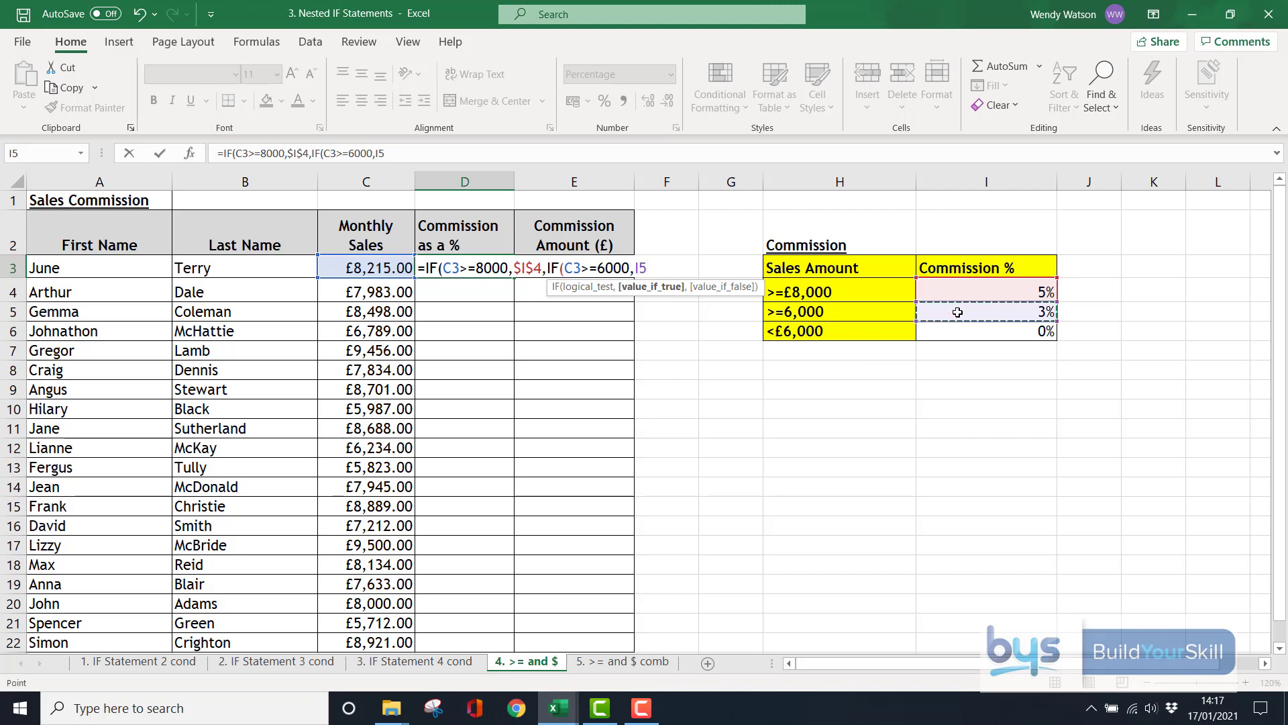
pyautogui.press('F4')
pyautogui.write(',')
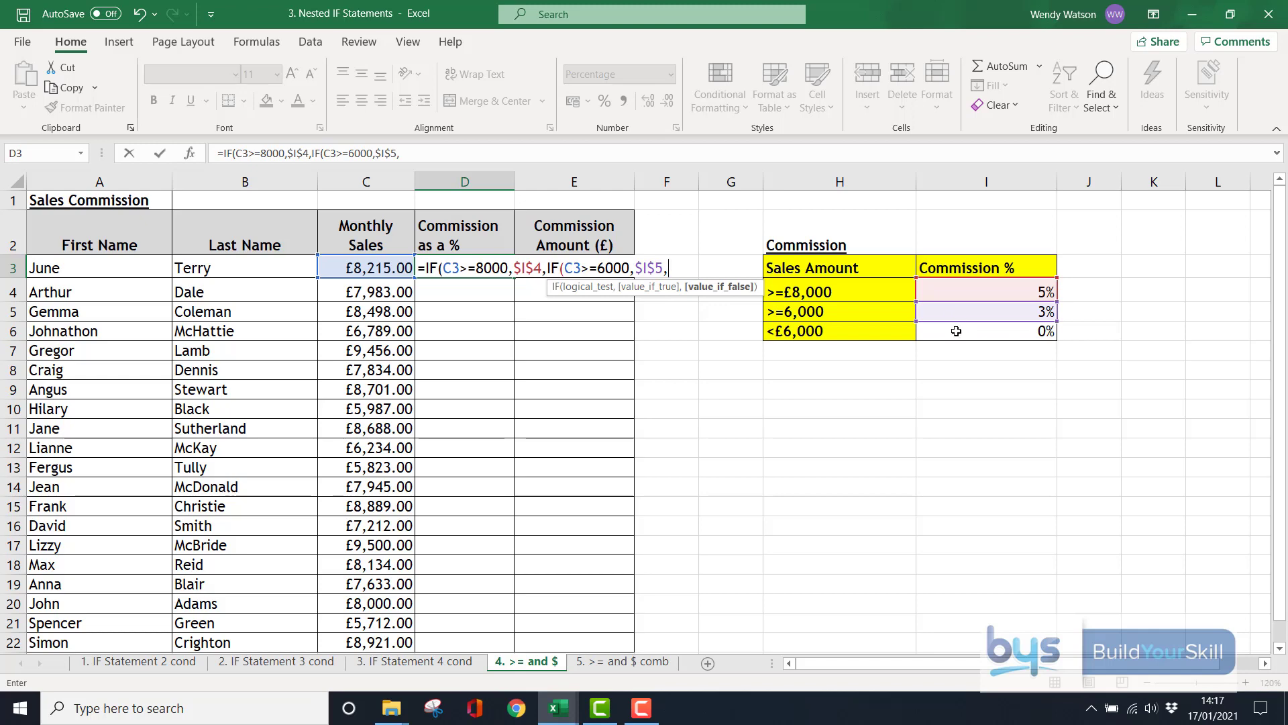
pyautogui.click(956, 331)
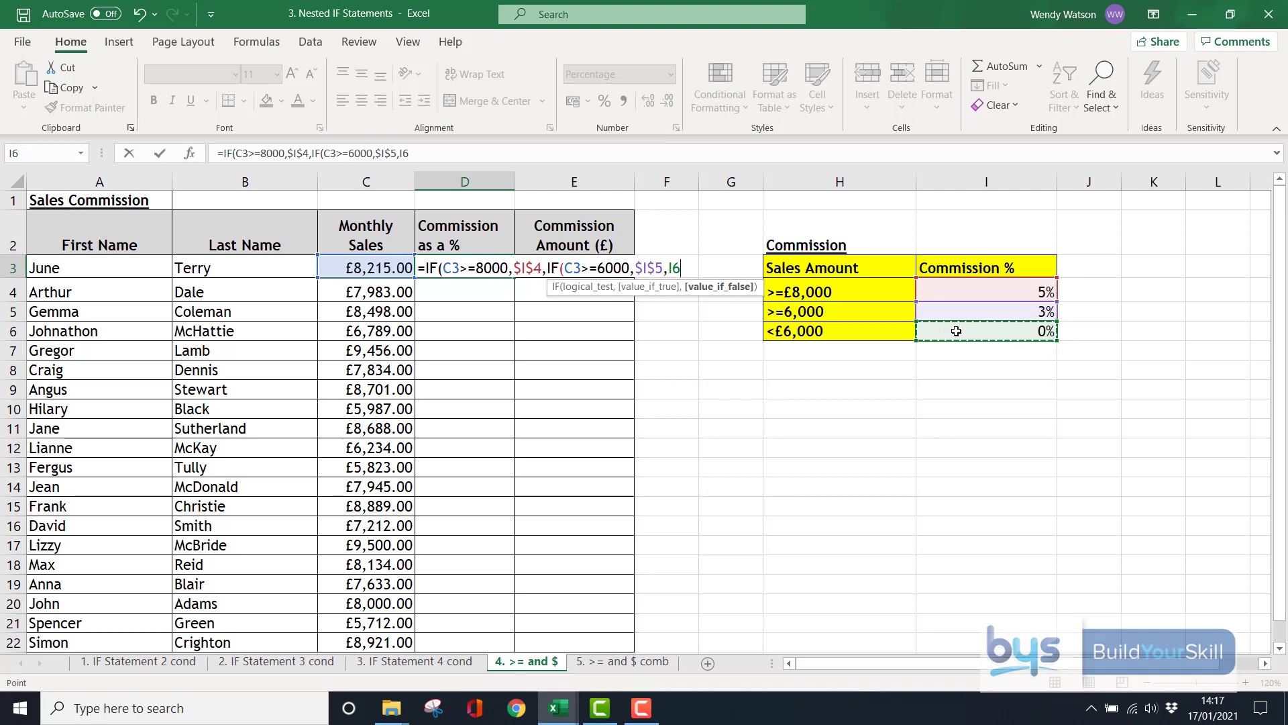
pyautogui.press('F4')
pyautogui.write(')')
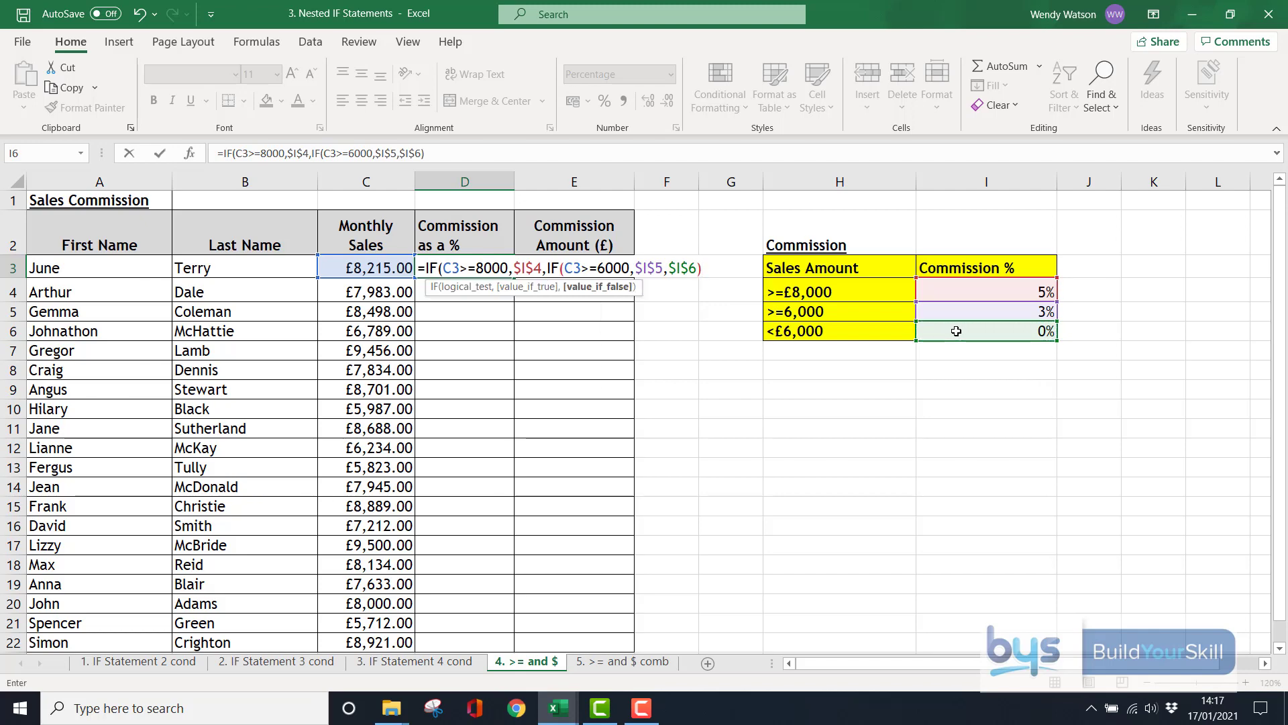
pyautogui.write(')')
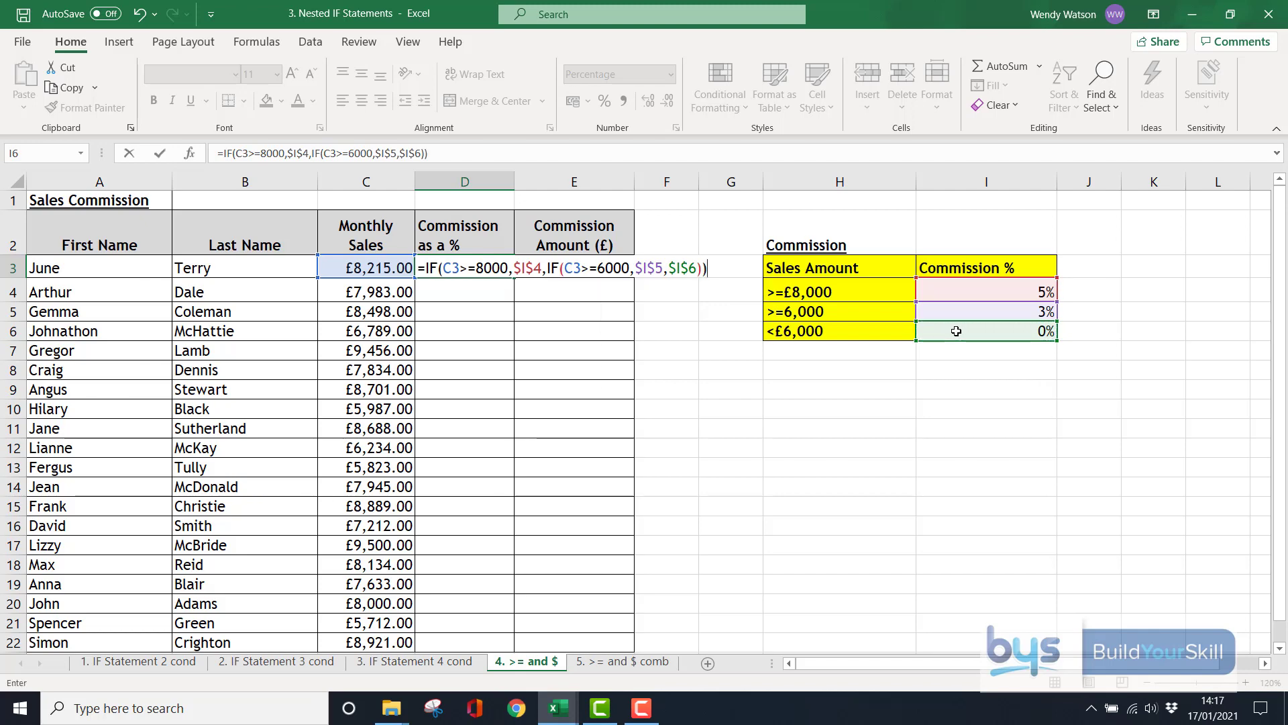
pyautogui.press('Return')
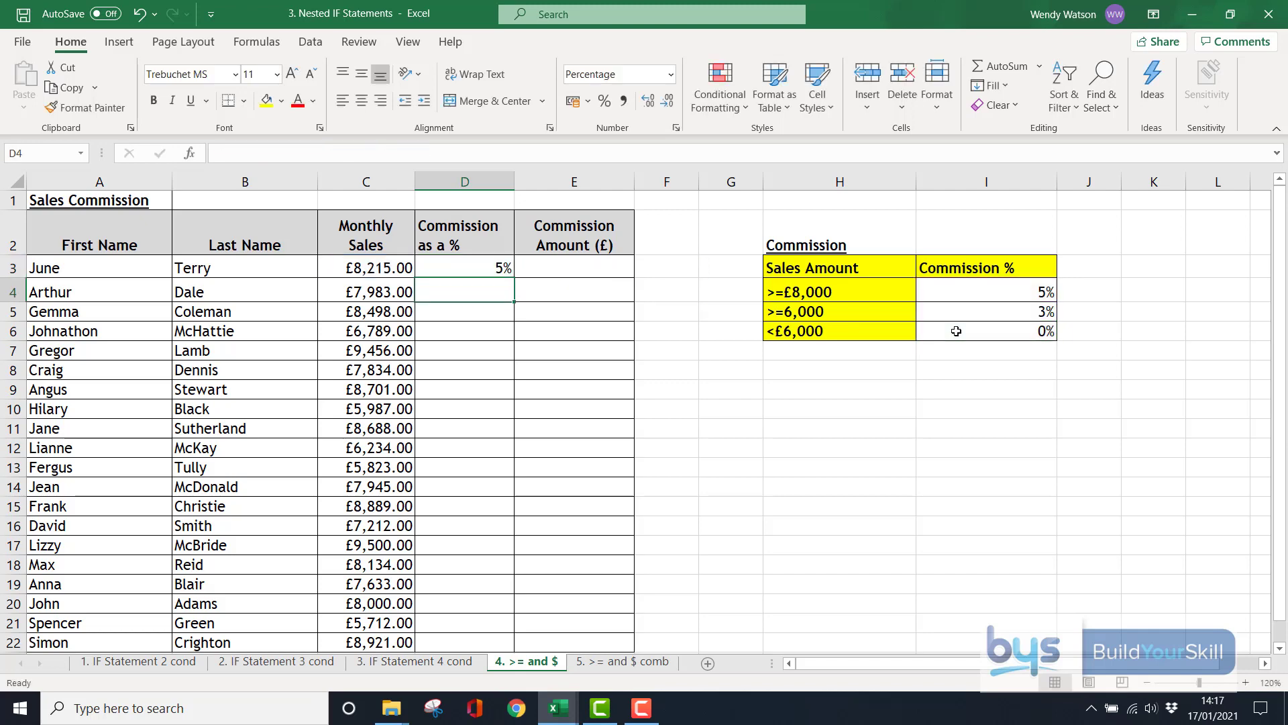
# - Fill D3's commission-rate formula down to D22
pyautogui.click(475, 265)
pyautogui.moveTo(513, 277); pyautogui.dragTo(480, 577)
pyautogui.scroll(1, 468, 328)
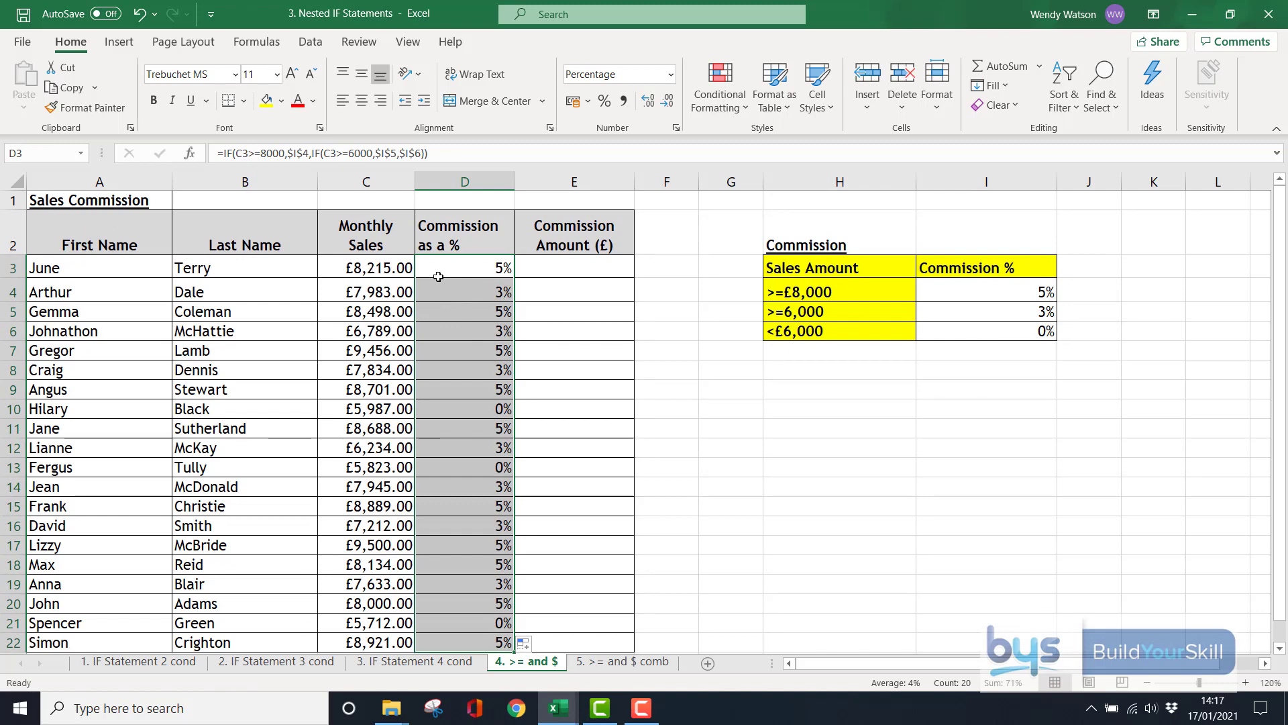
pyautogui.click(943, 295)
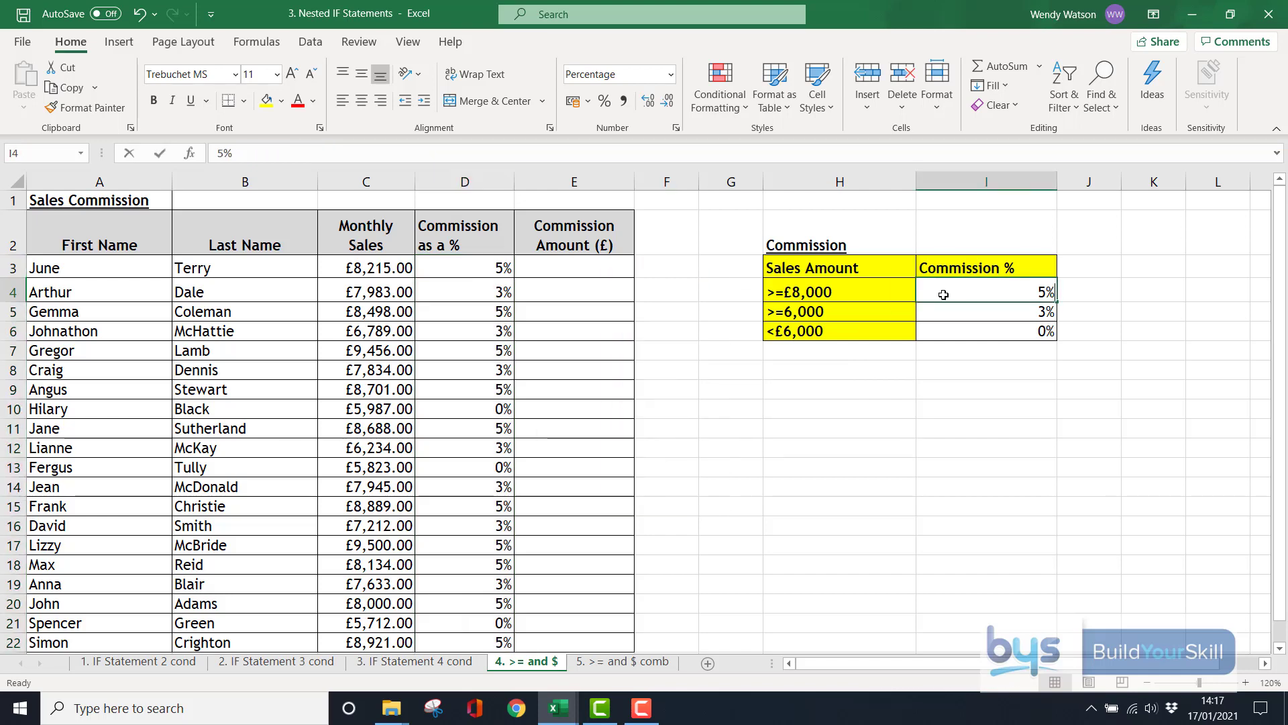
pyautogui.write('10')
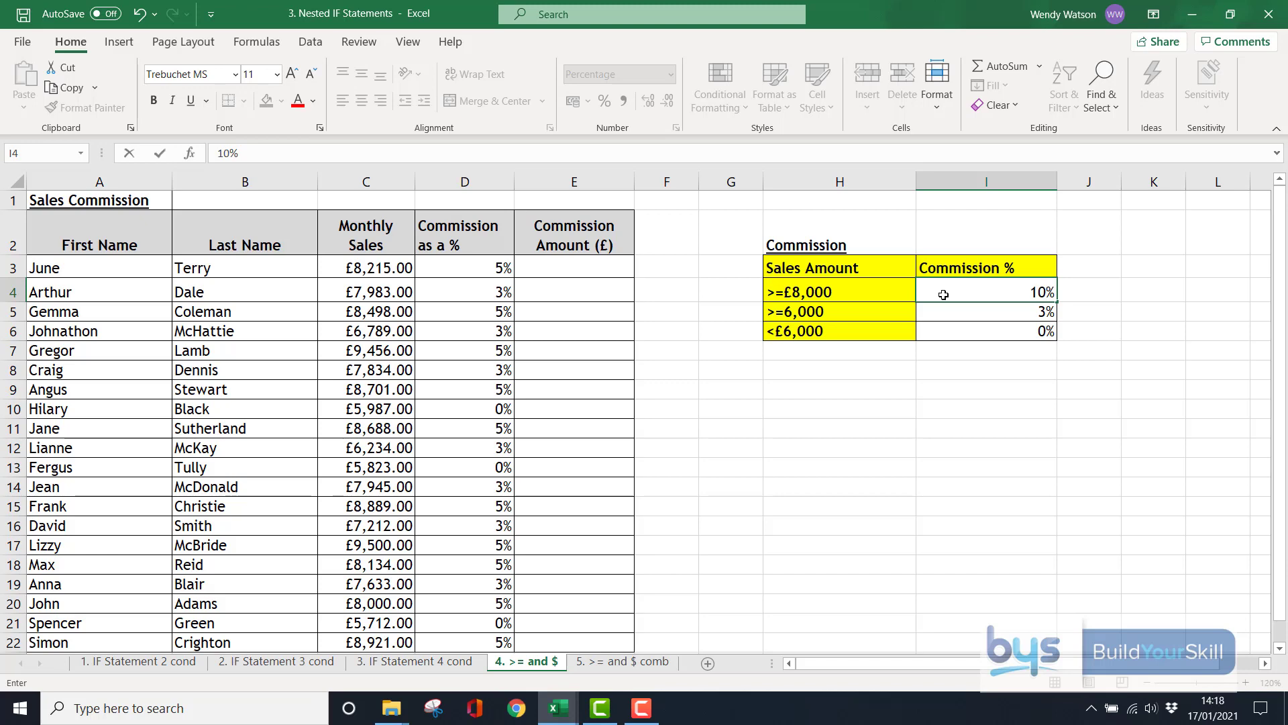
pyautogui.press('Return')
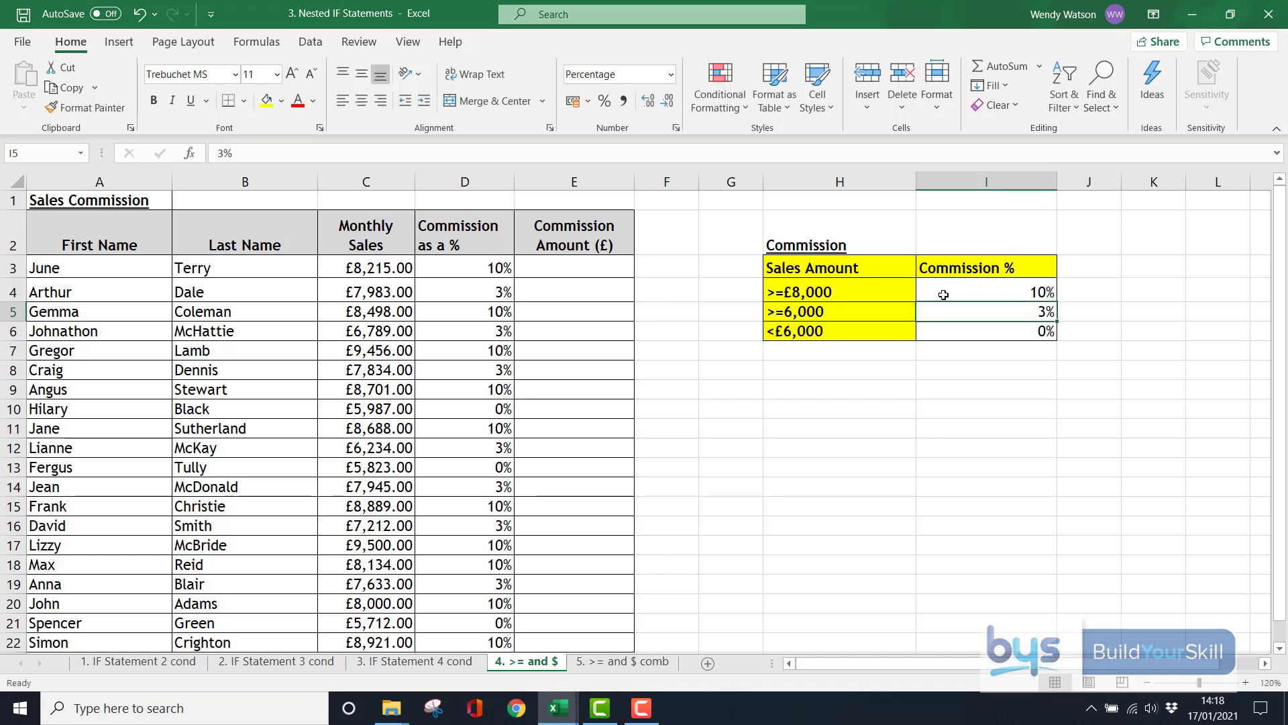
pyautogui.click(958, 287)
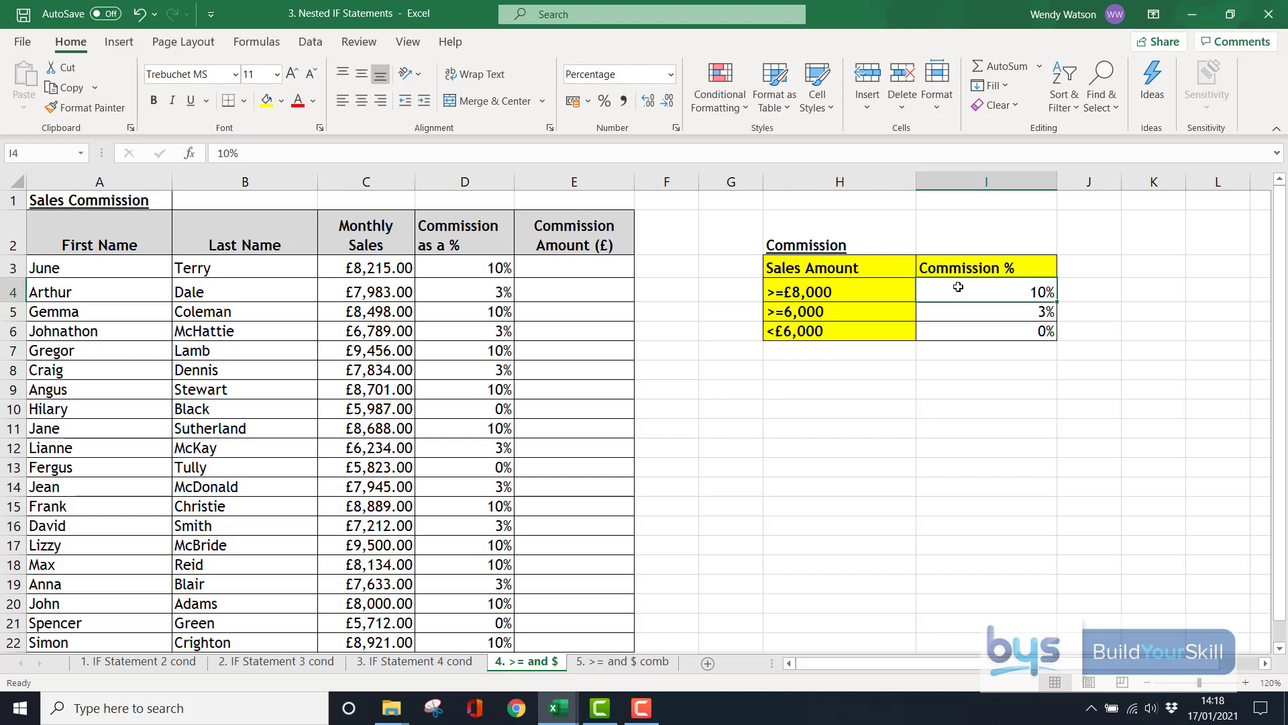
pyautogui.write('5')
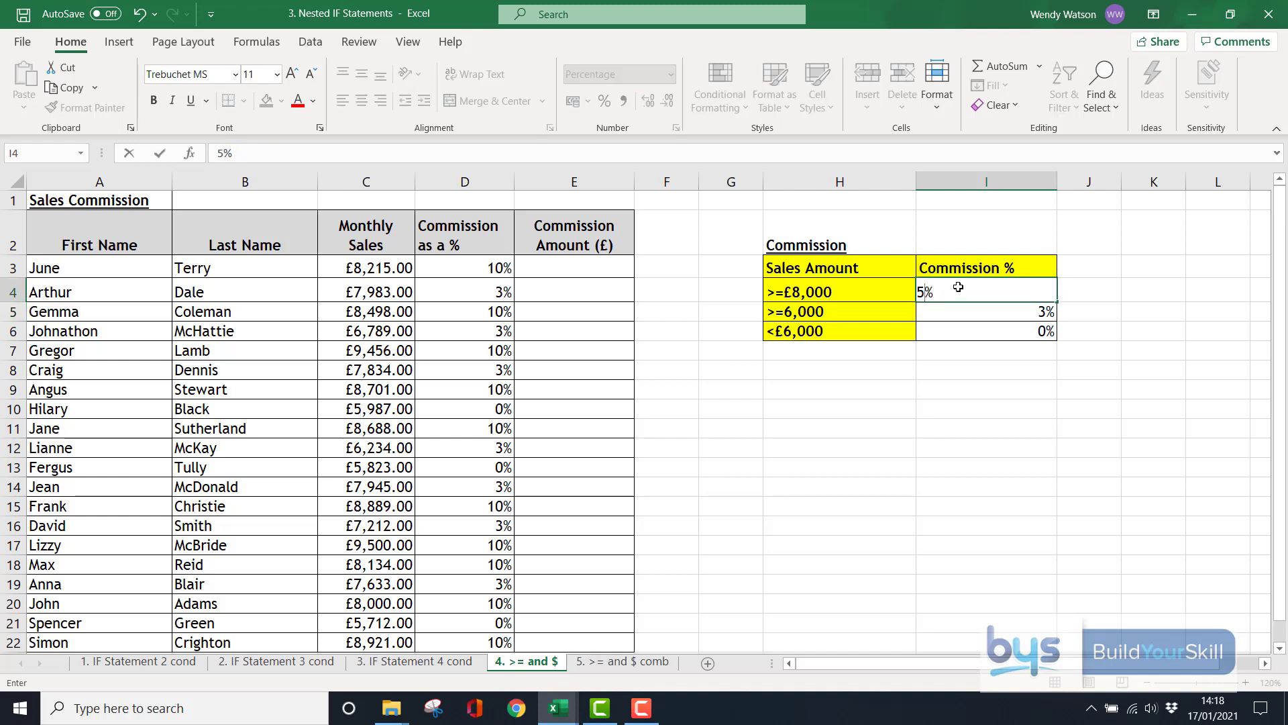
pyautogui.press('Return')
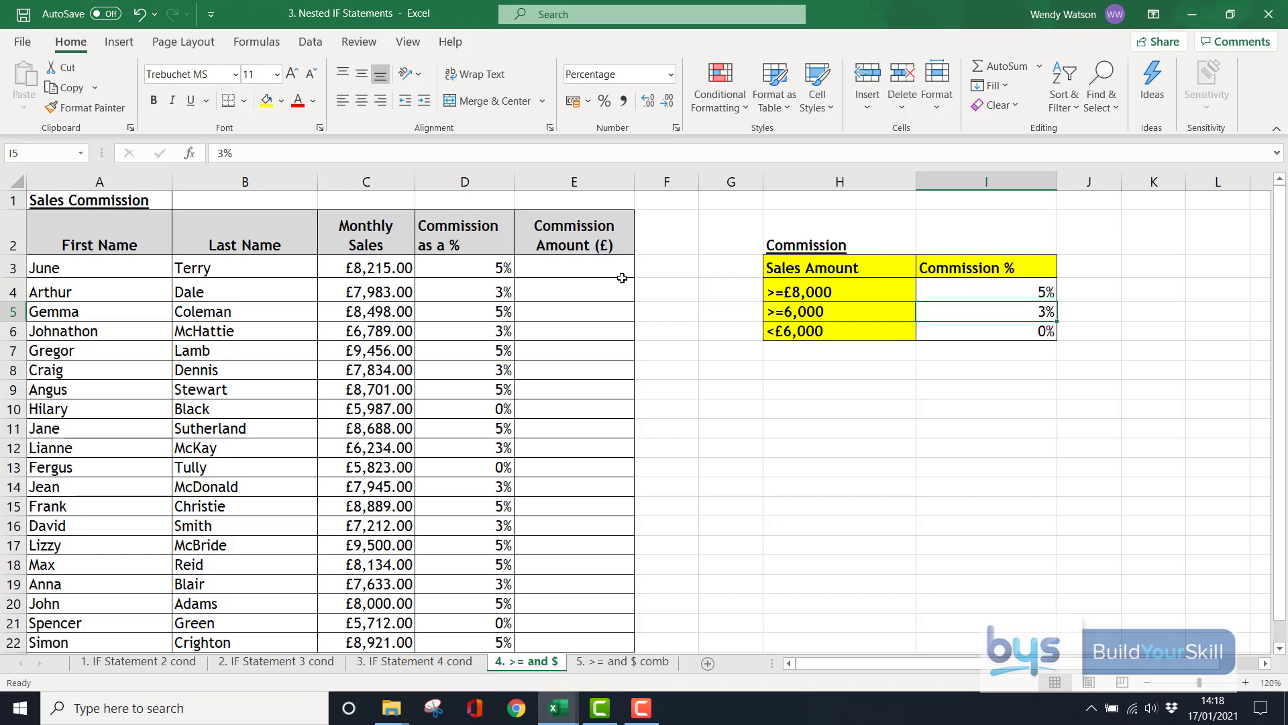
pyautogui.click(578, 269)
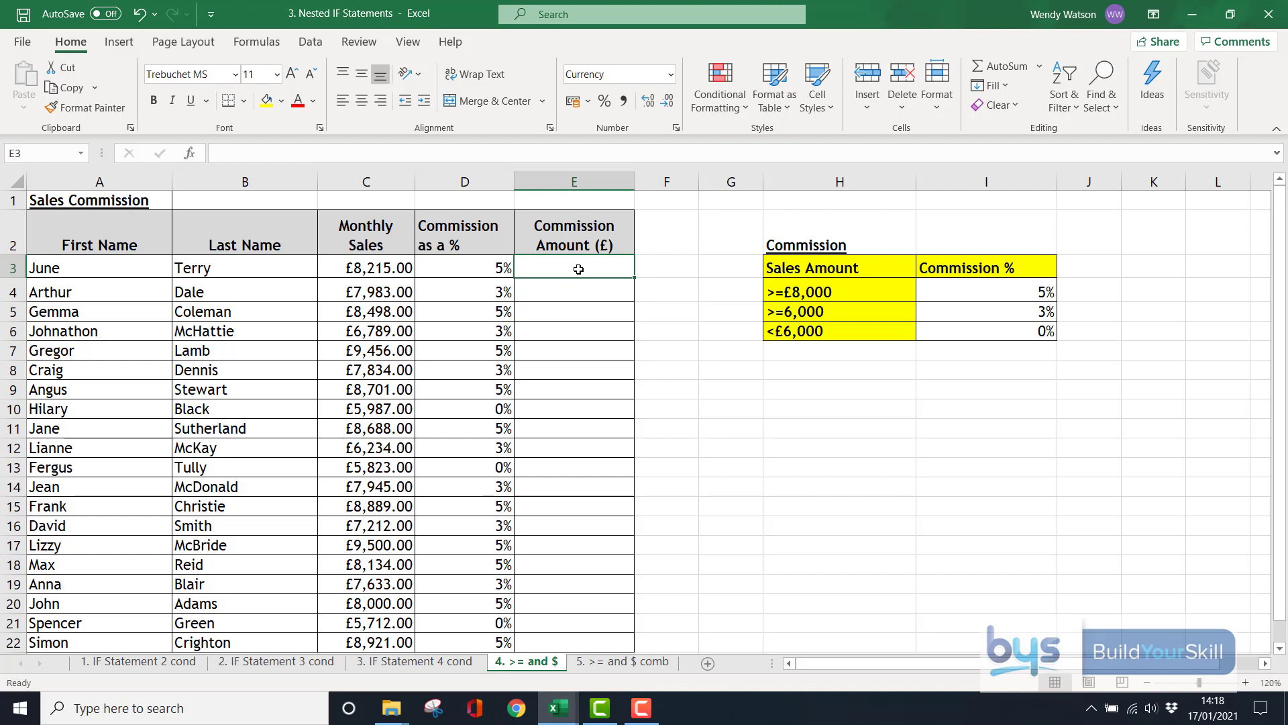
# - Enter =C3*D3 in E3, fill it down to E22, and go to the 5. >= and $ comb sheet
pyautogui.write('=')
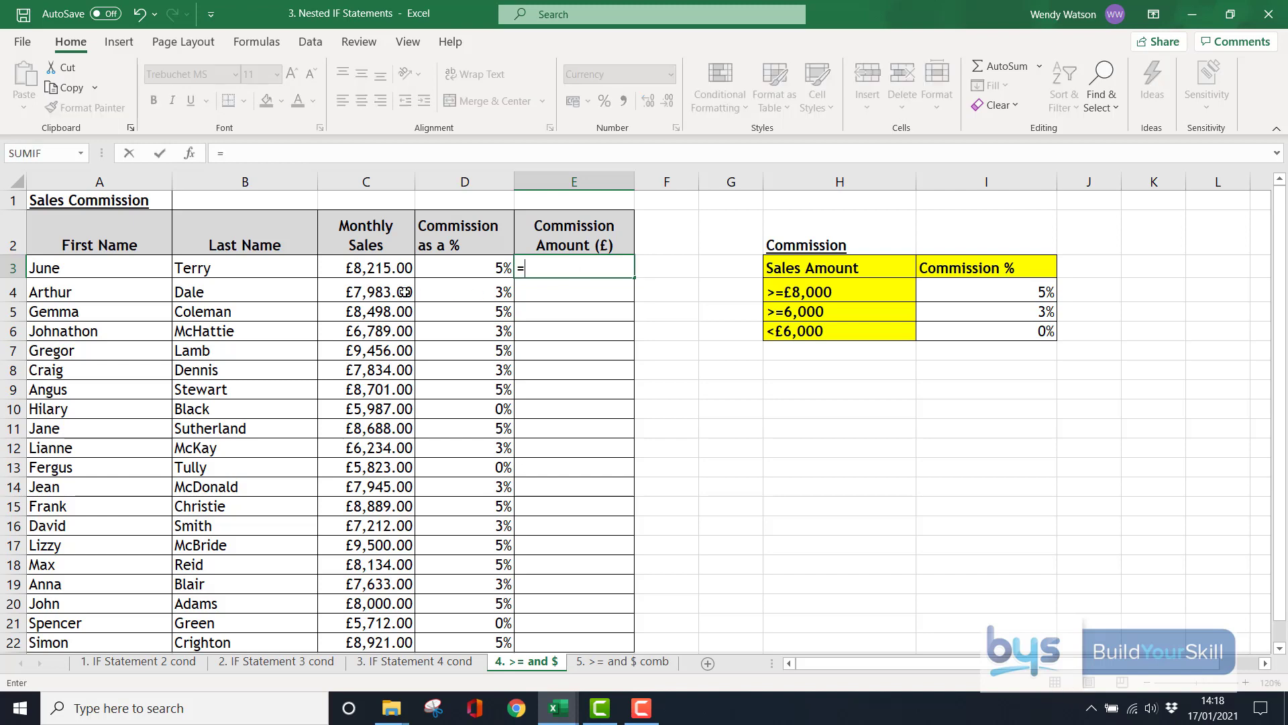
pyautogui.click(362, 268)
pyautogui.write('*')
pyautogui.click(451, 271)
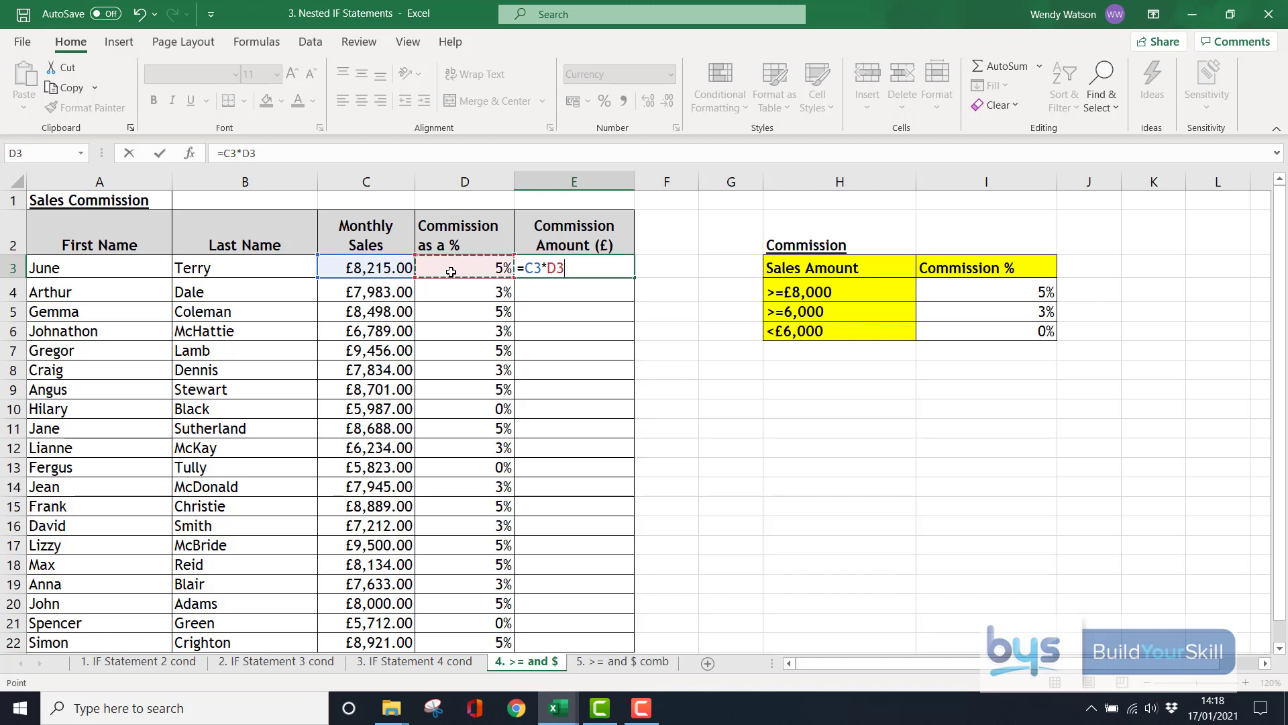
pyautogui.press('Return')
pyautogui.click(570, 270)
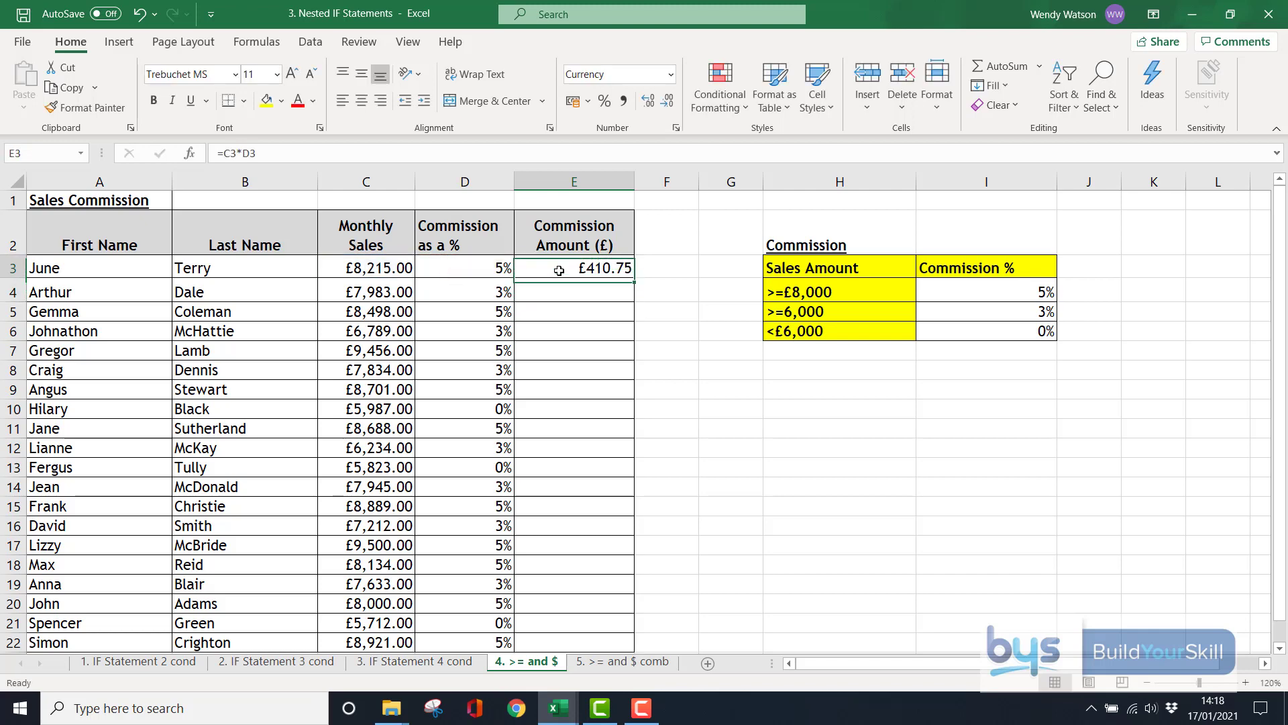
pyautogui.doubleClick(631, 277)
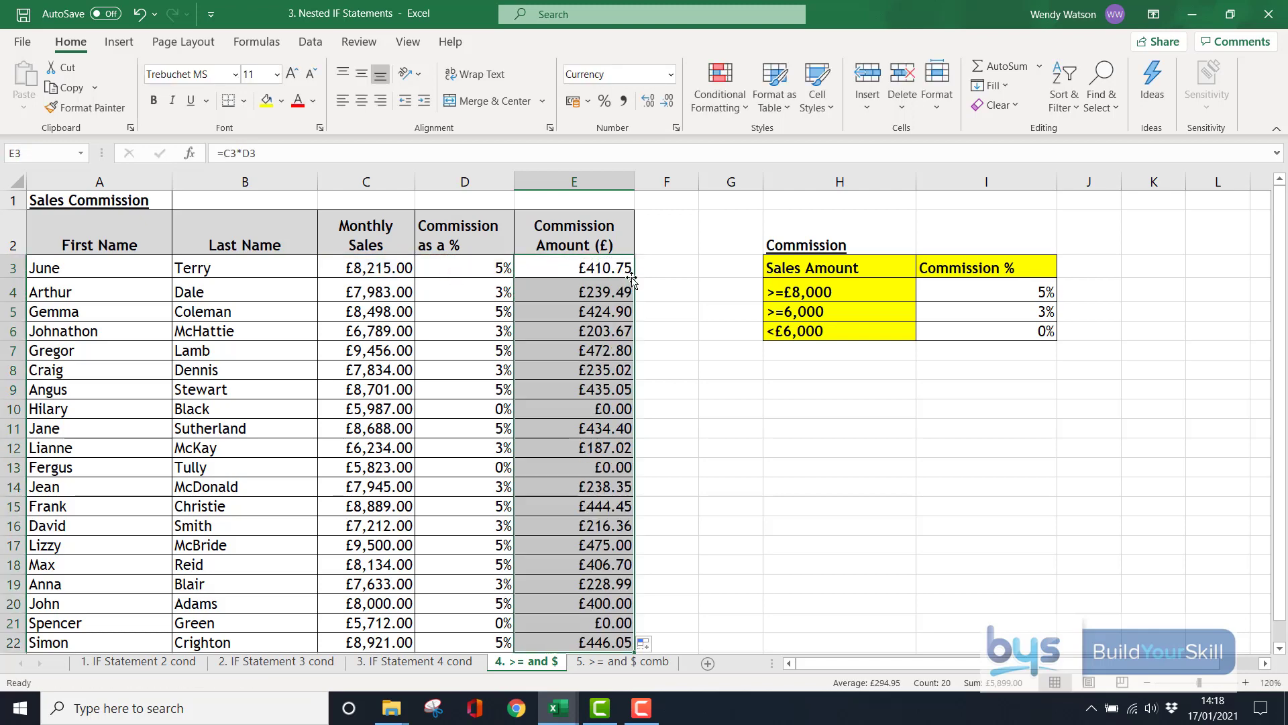
pyautogui.hotkey('ctrl', 'pagedown')
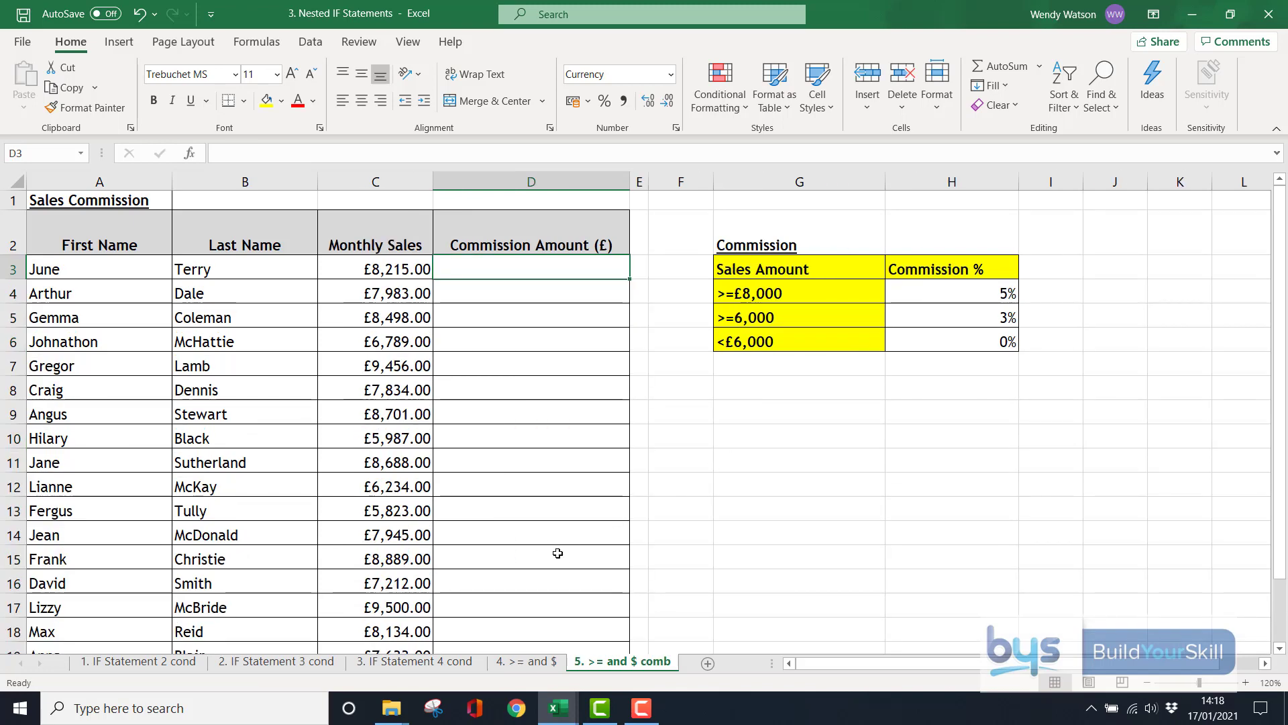
pyautogui.click(527, 662)
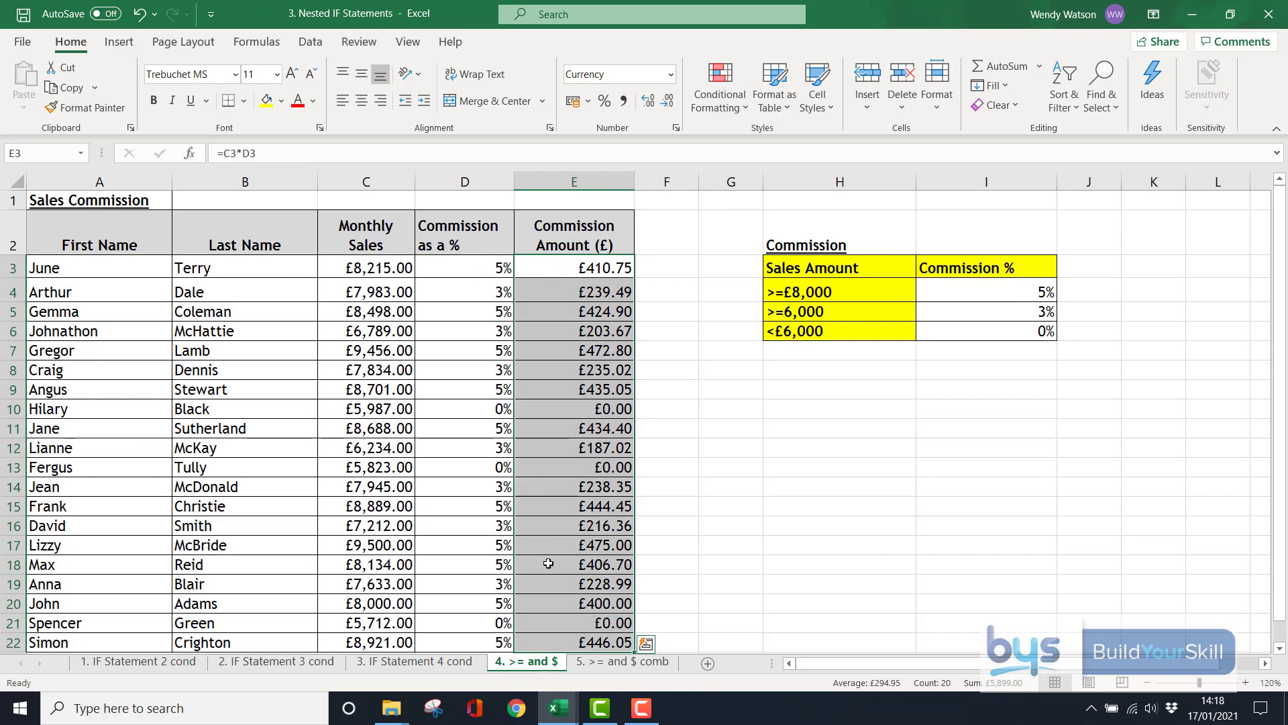
pyautogui.click(622, 661)
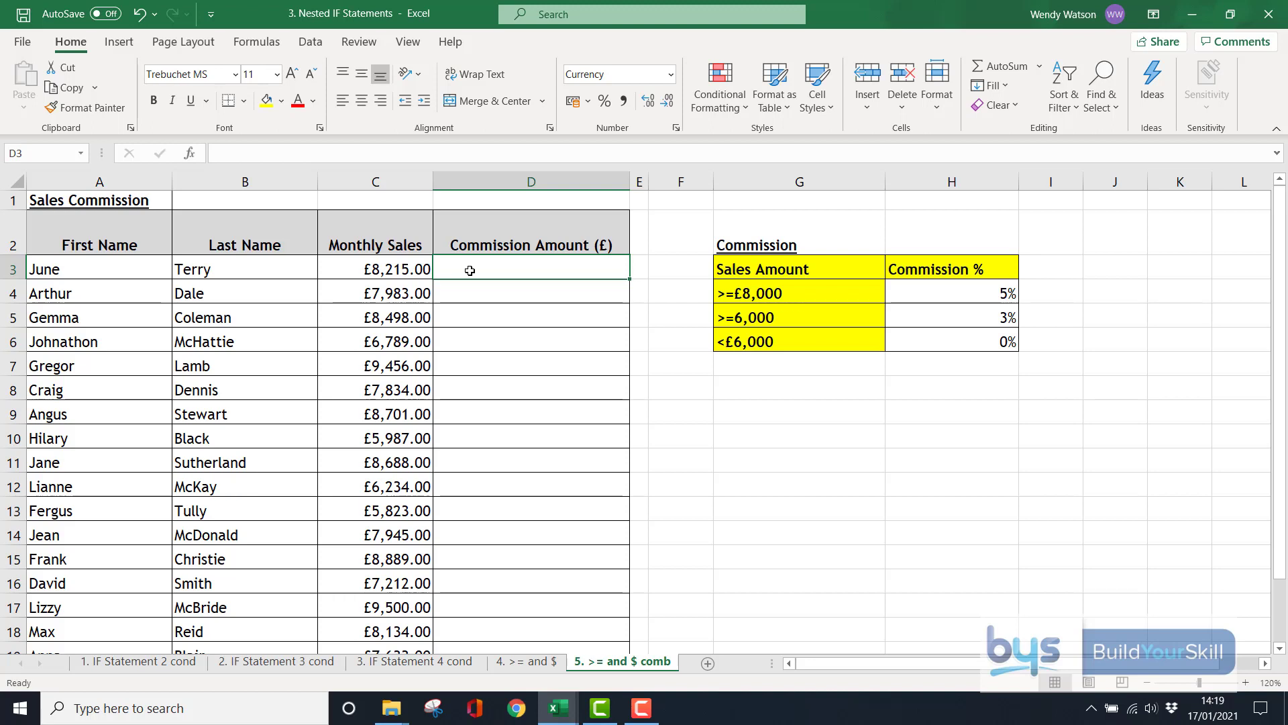
# - In D3, start =IF(C3>=8000,C3*$H$4 so 8000+ sales are multiplied by the locked 5% rate
pyautogui.write('=IF(')
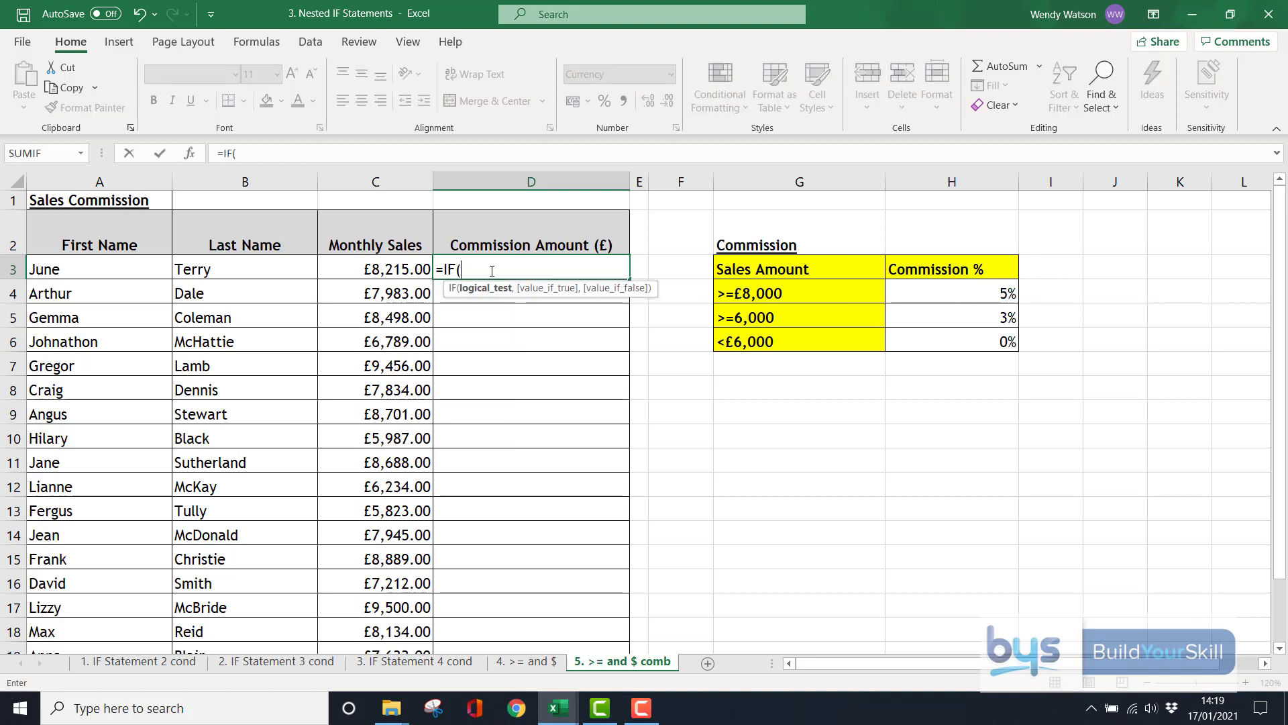
pyautogui.click(409, 271)
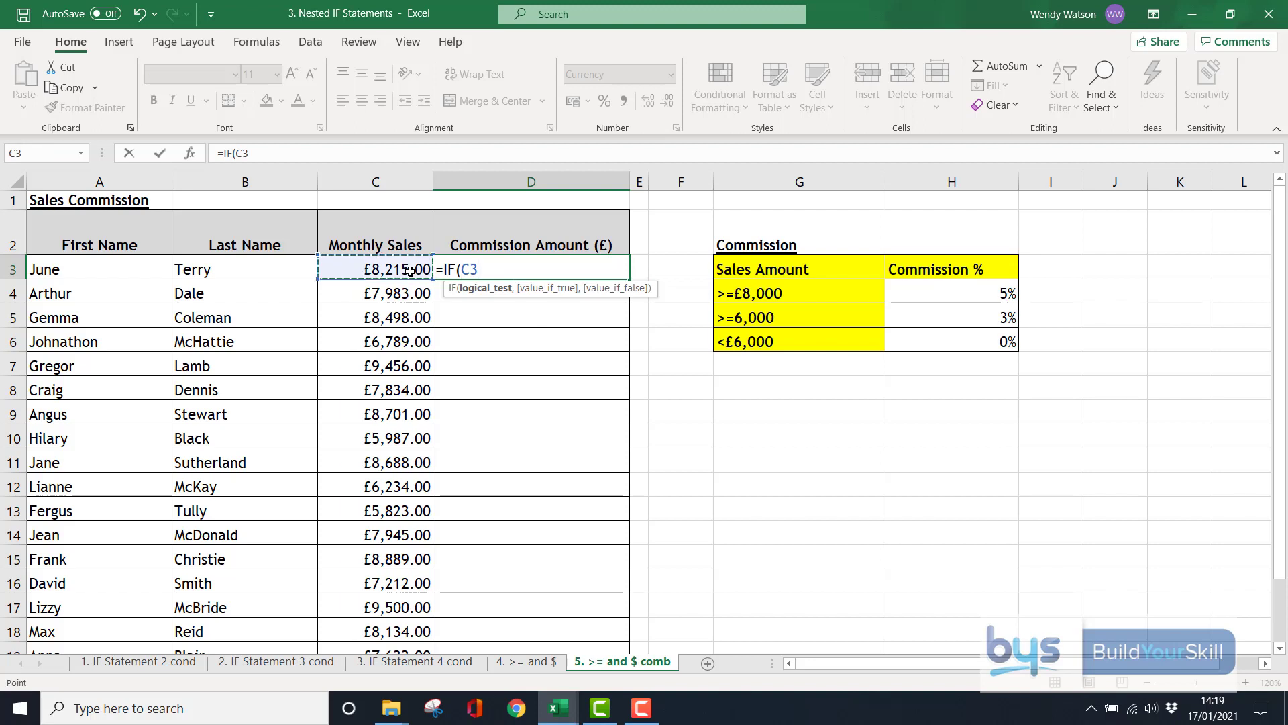
pyautogui.write('>=7')
pyautogui.press('BackSpace')
pyautogui.write('800')
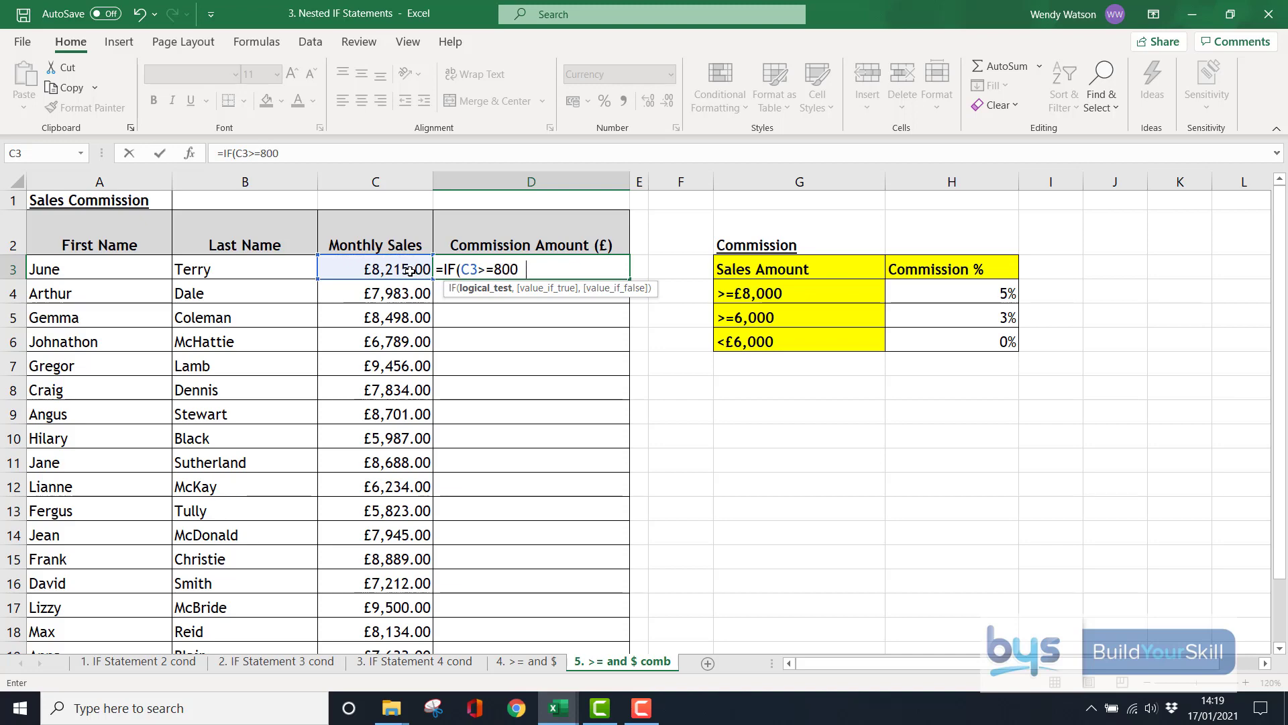
pyautogui.write('0,')
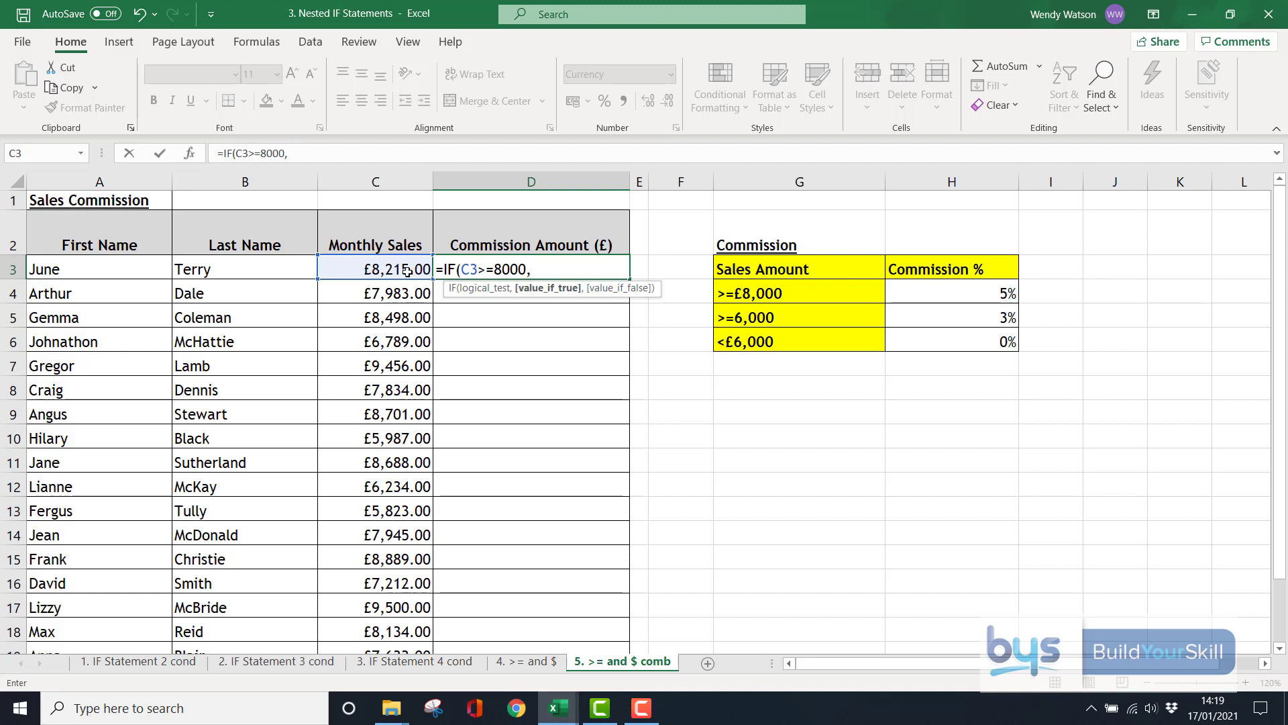
pyautogui.click(408, 271)
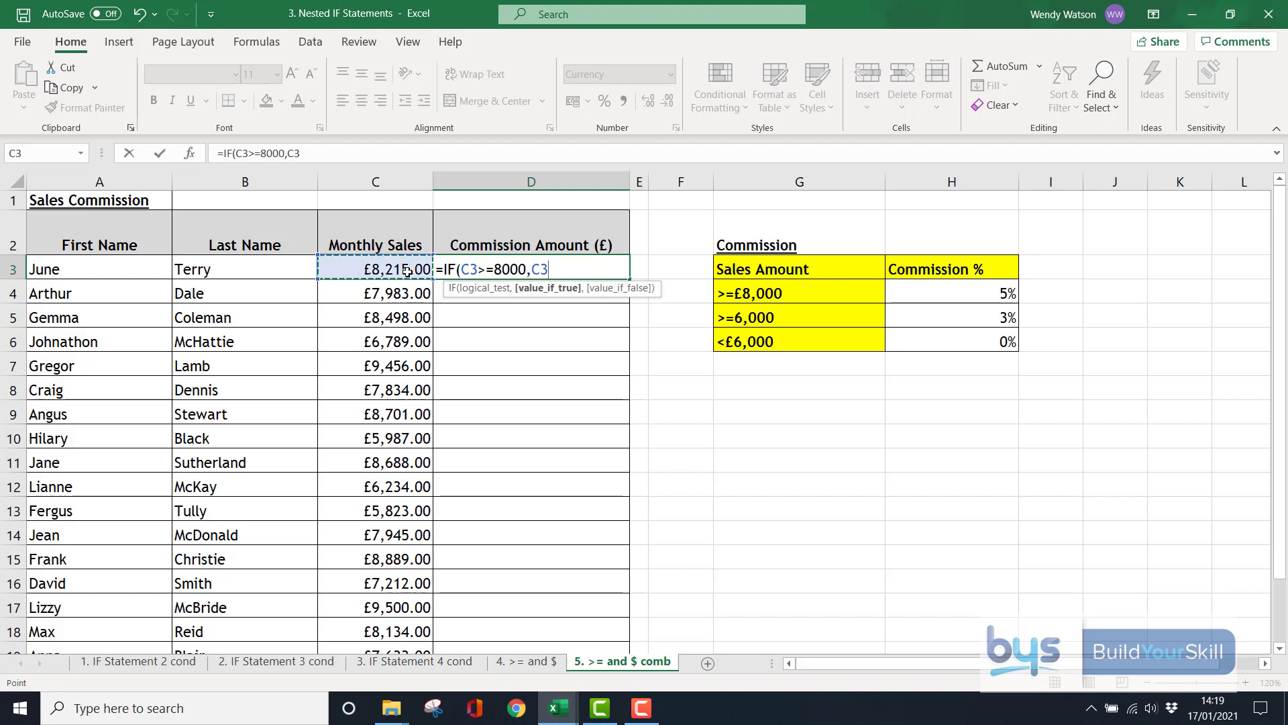
pyautogui.write('*')
pyautogui.click(895, 295)
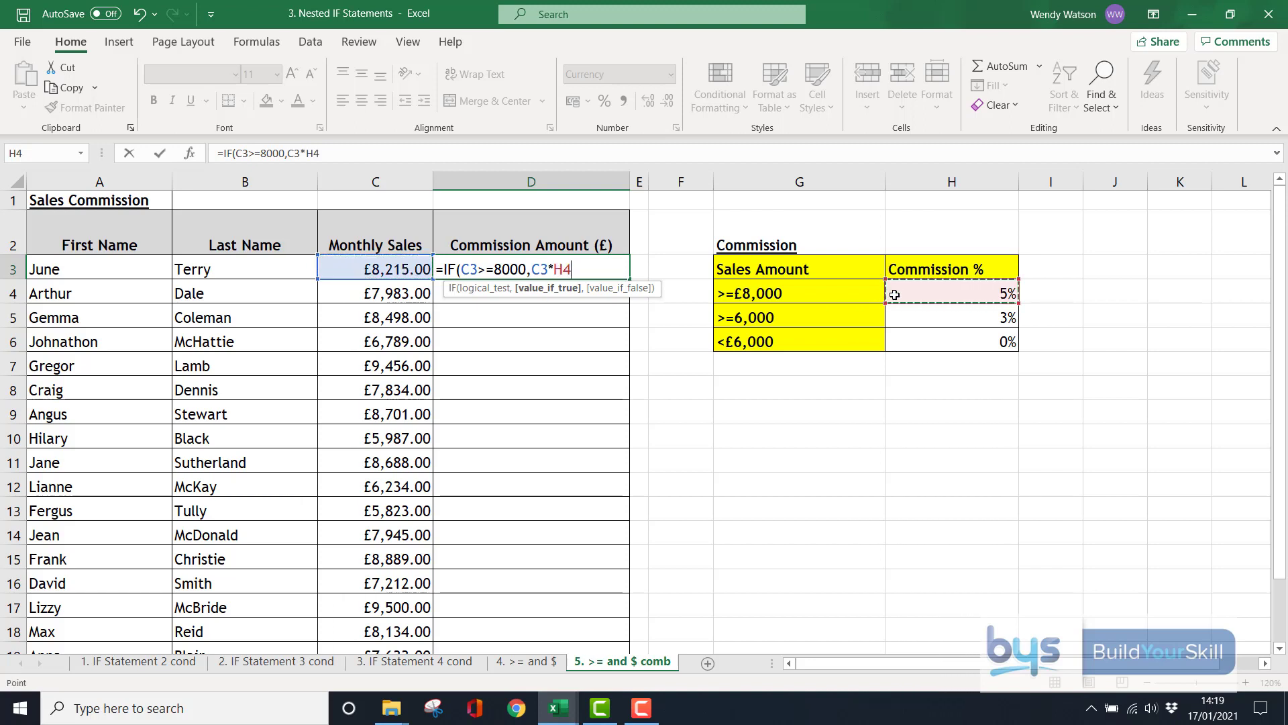
pyautogui.press('F4')
# - Add the nested condition IF(C3>=6000, C3*$H$5) applying the 3% rate in D3
pyautogui.write(',')
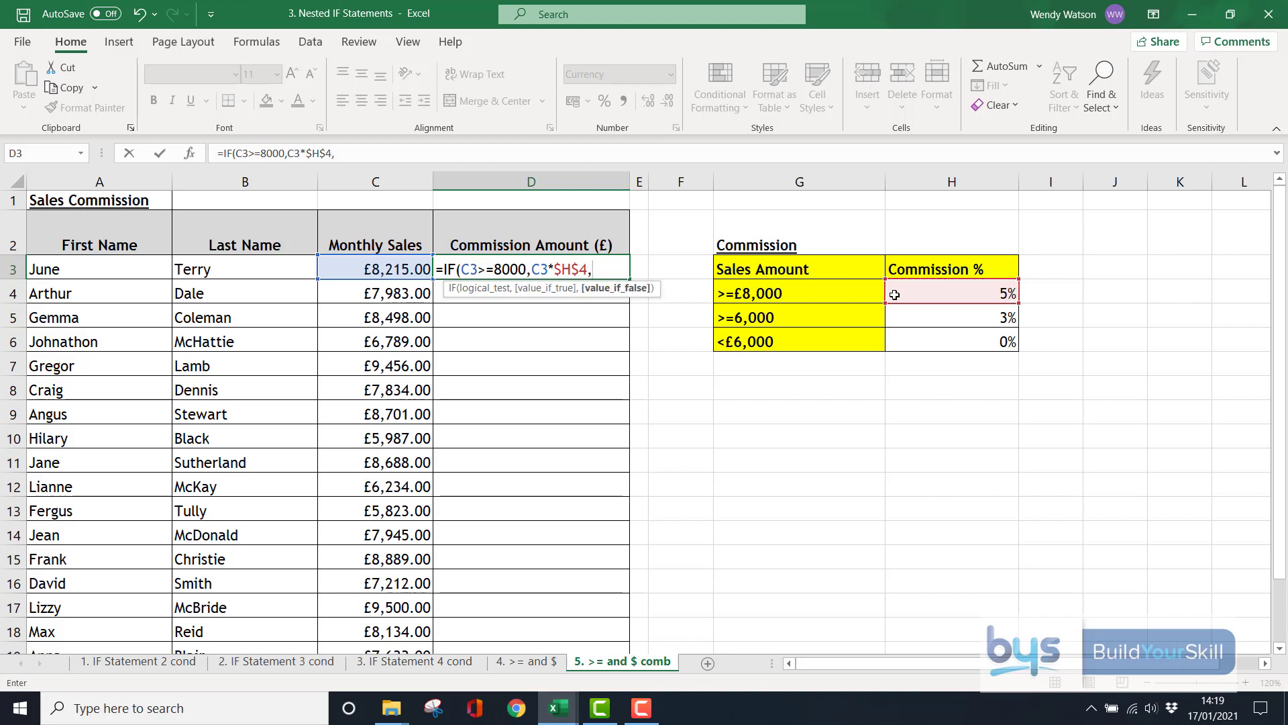
pyautogui.write('IF')
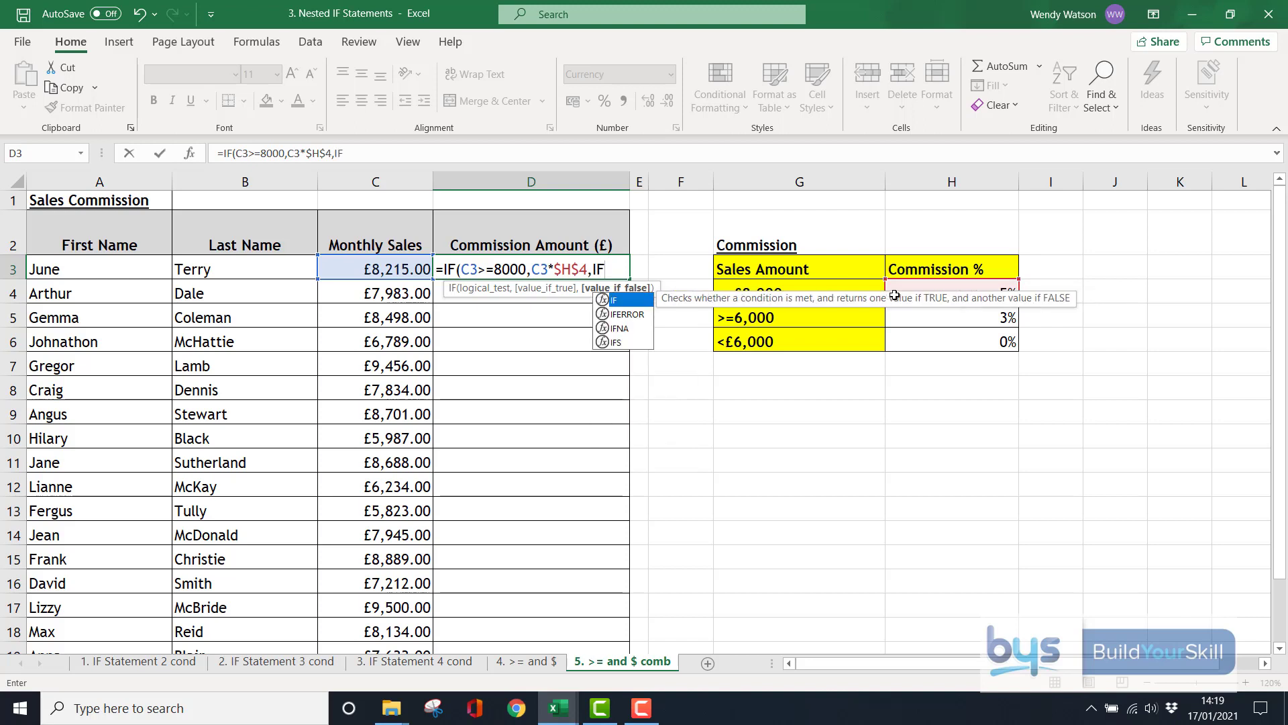
pyautogui.write('(')
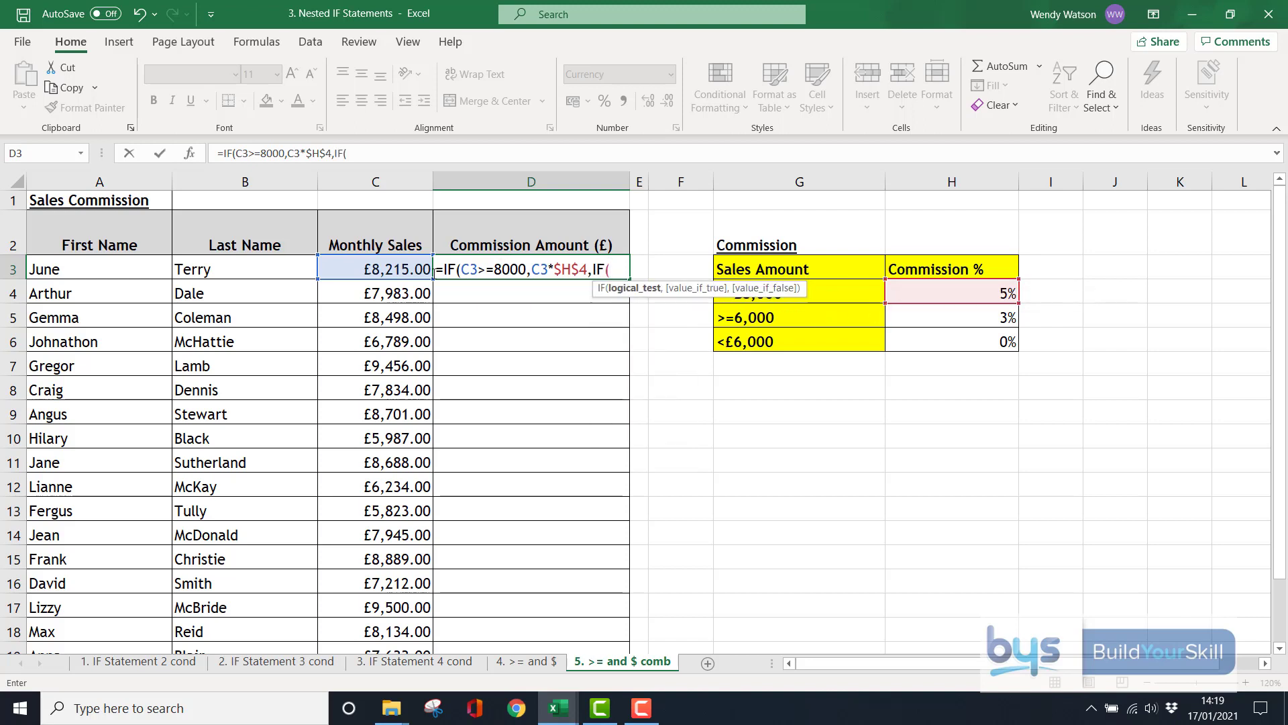
pyautogui.click(334, 270)
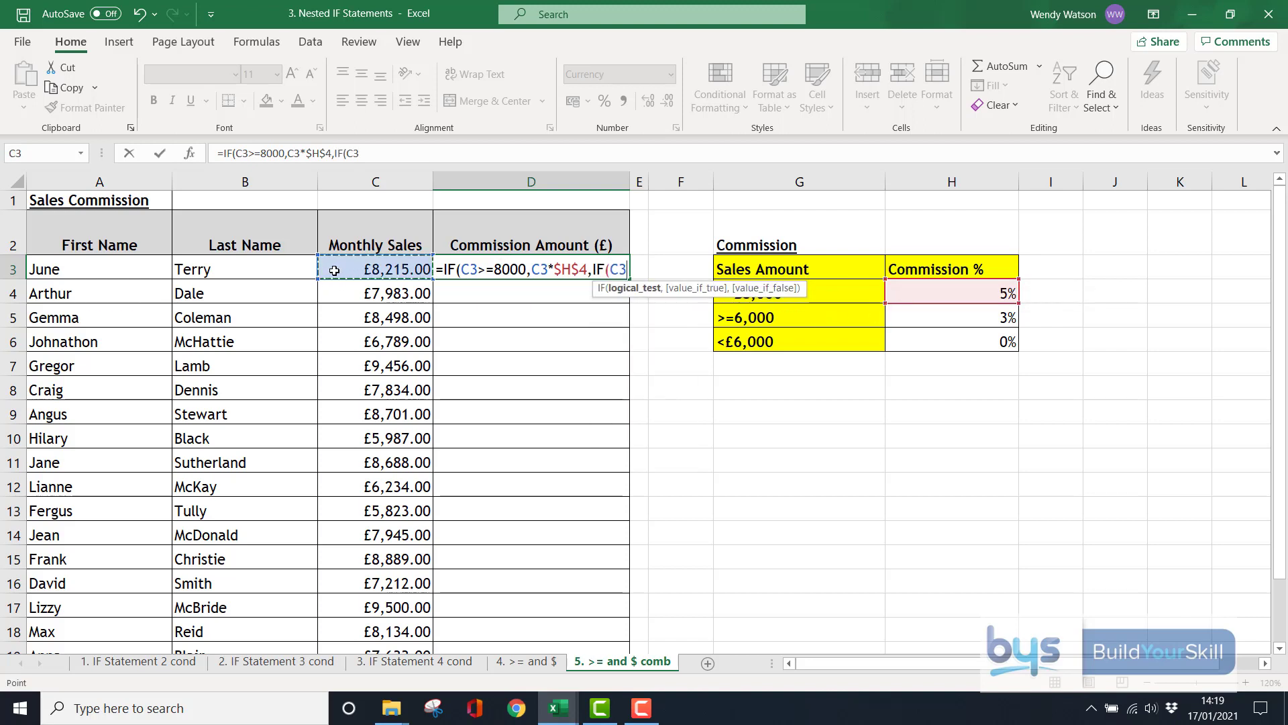
pyautogui.write('>=6000')
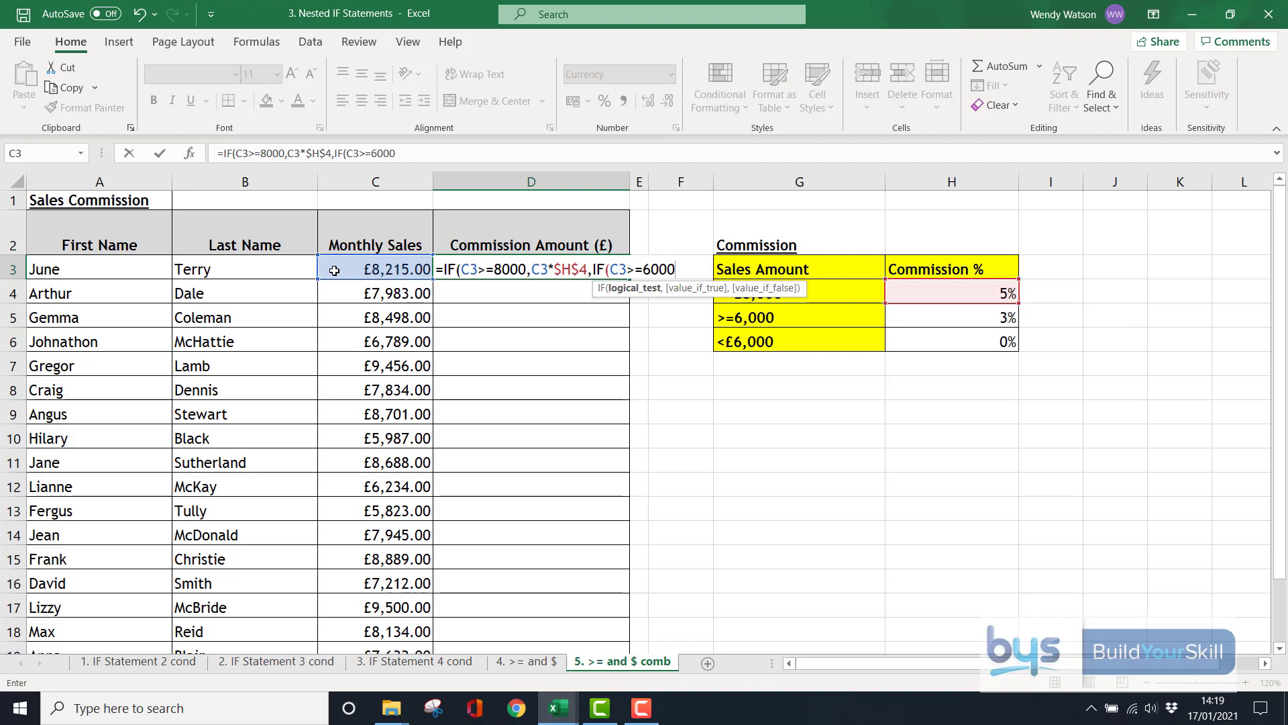
pyautogui.write(',')
pyautogui.click(334, 271)
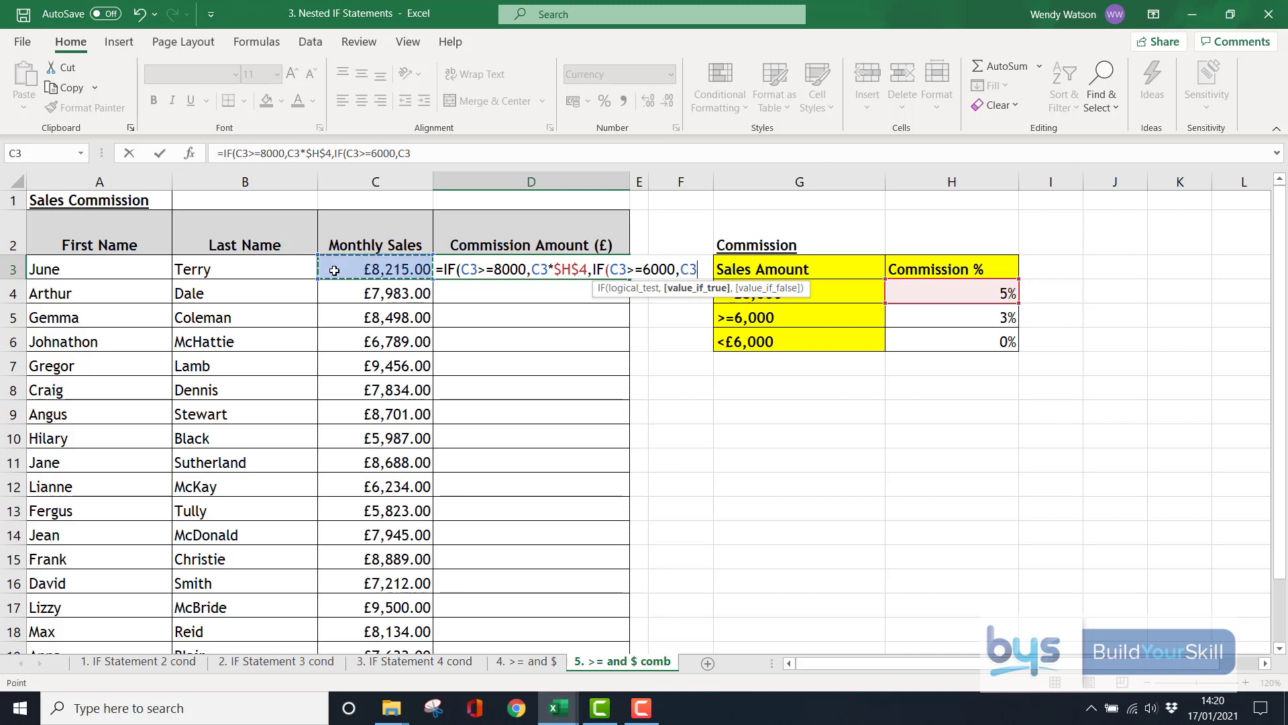
pyautogui.write('*')
pyautogui.click(920, 315)
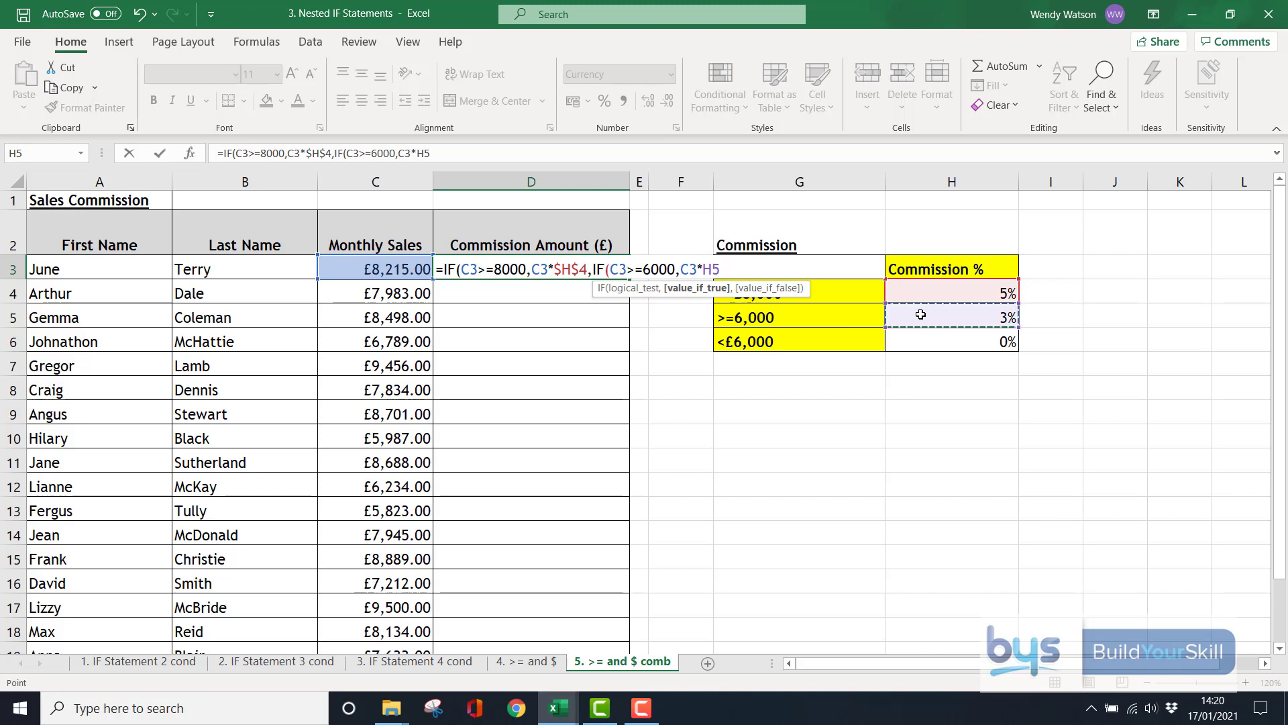
pyautogui.press('F4')
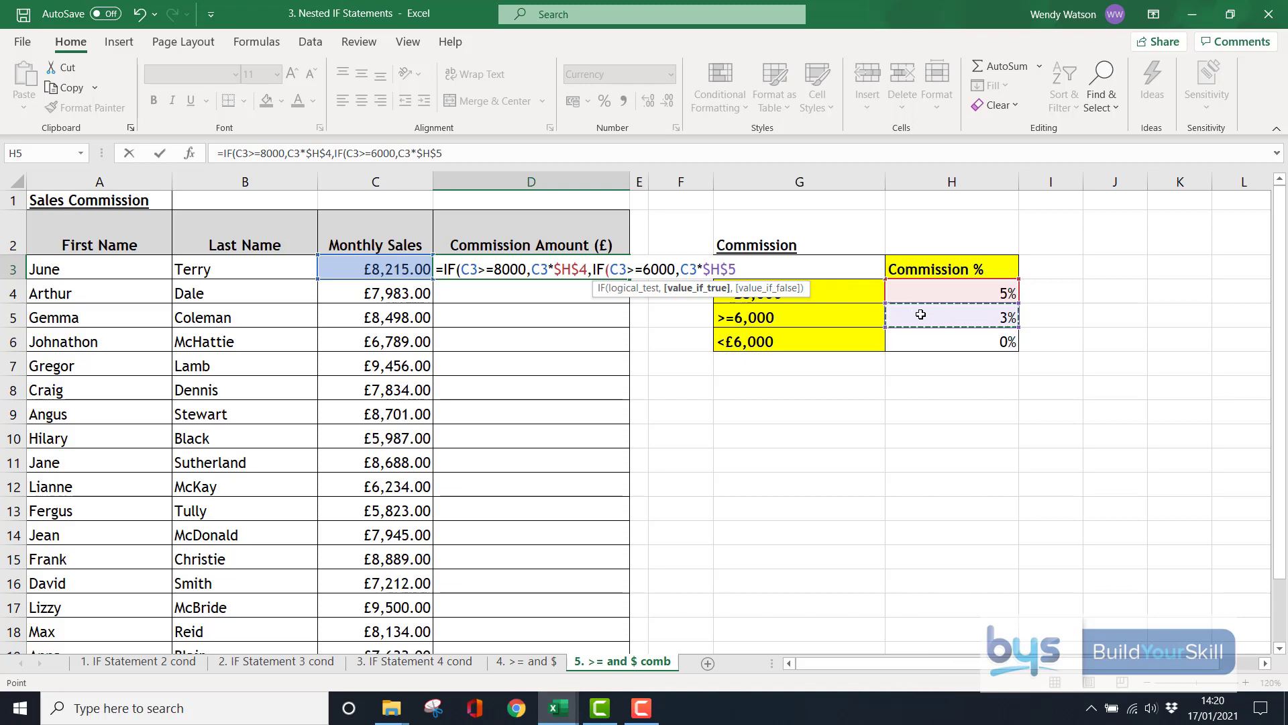
# - Add the 0% fallback C3*$H$6, close both IFs and commit, giving £410.75
pyautogui.write(',')
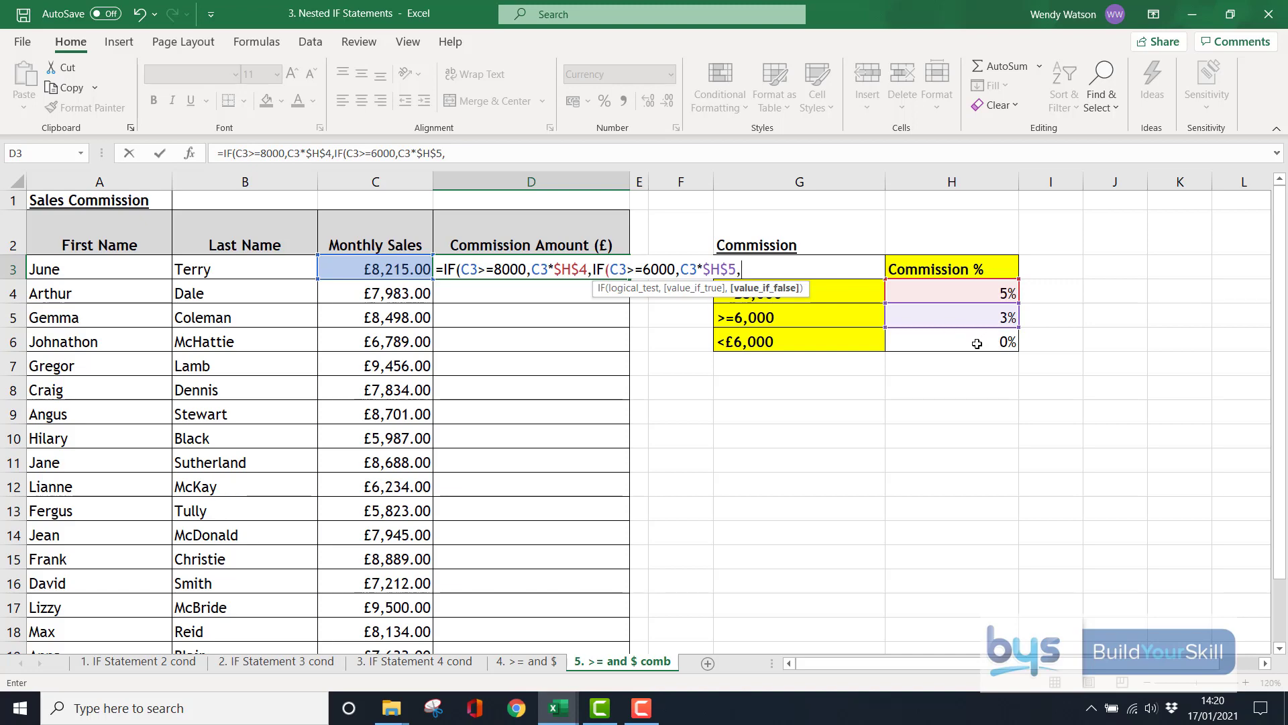
pyautogui.click(343, 267)
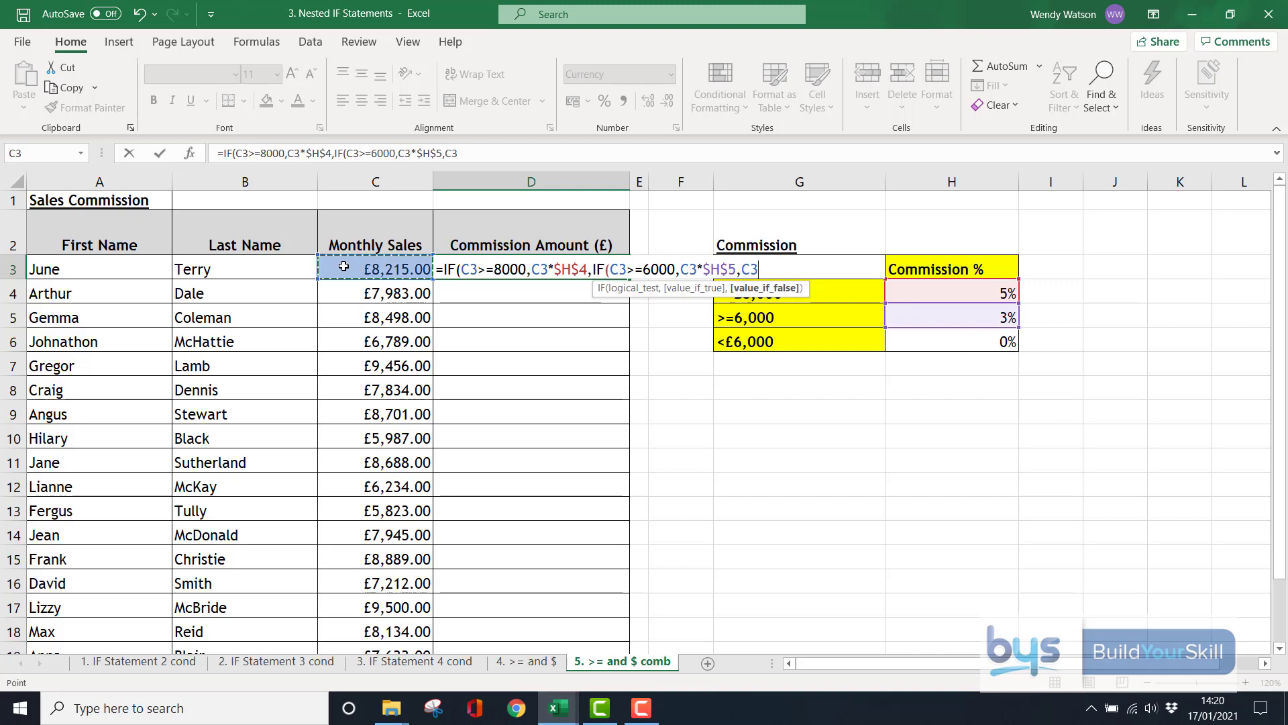
pyautogui.write('*')
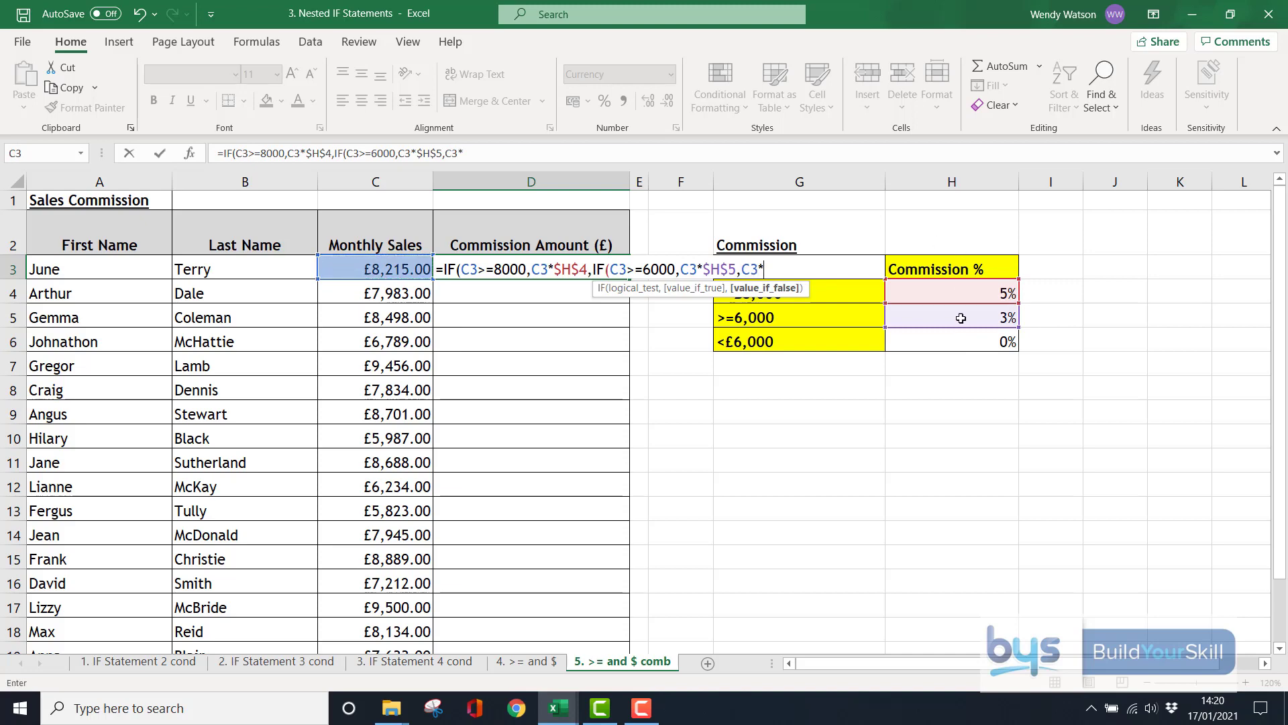
pyautogui.click(953, 342)
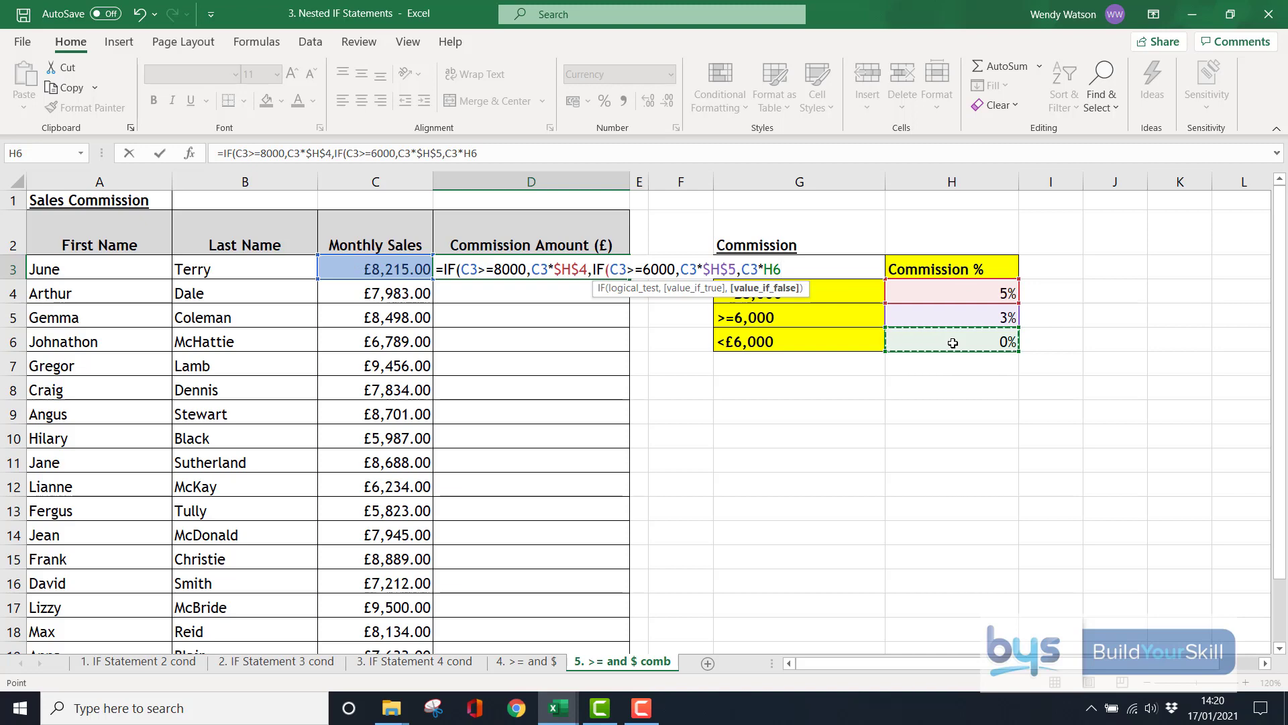
pyautogui.press('F4')
pyautogui.write(')')
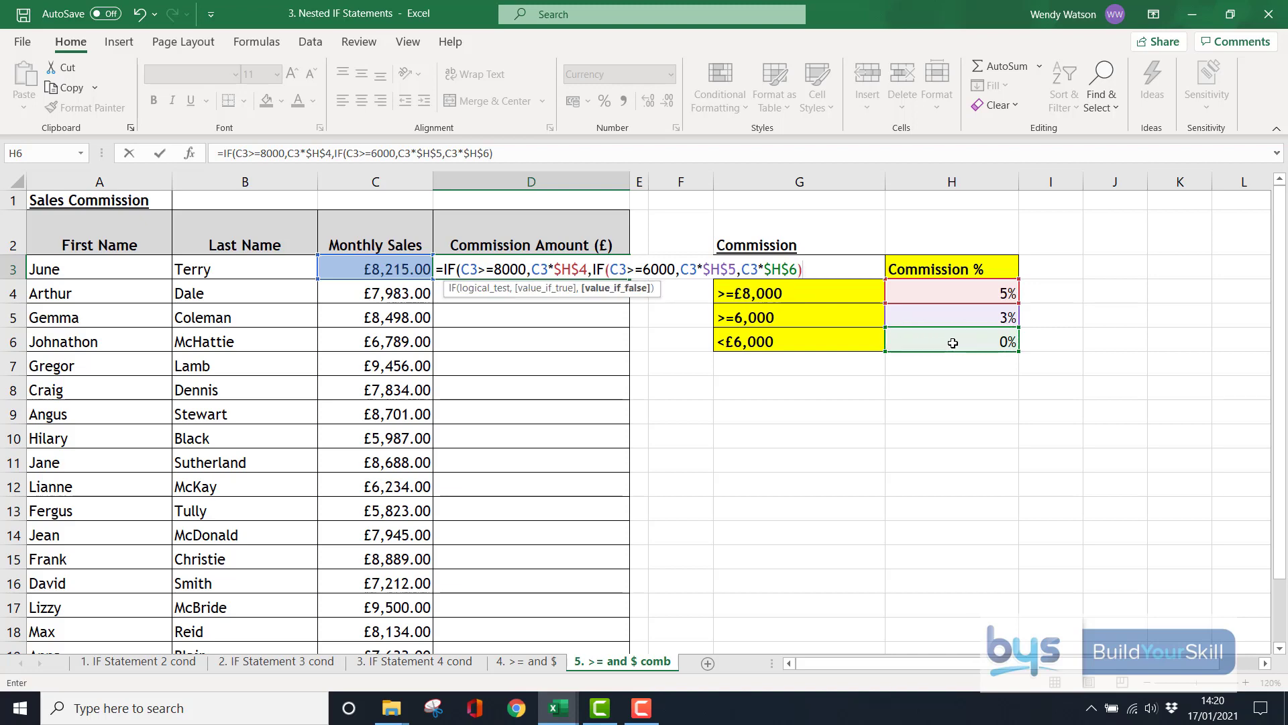
pyautogui.write(')')
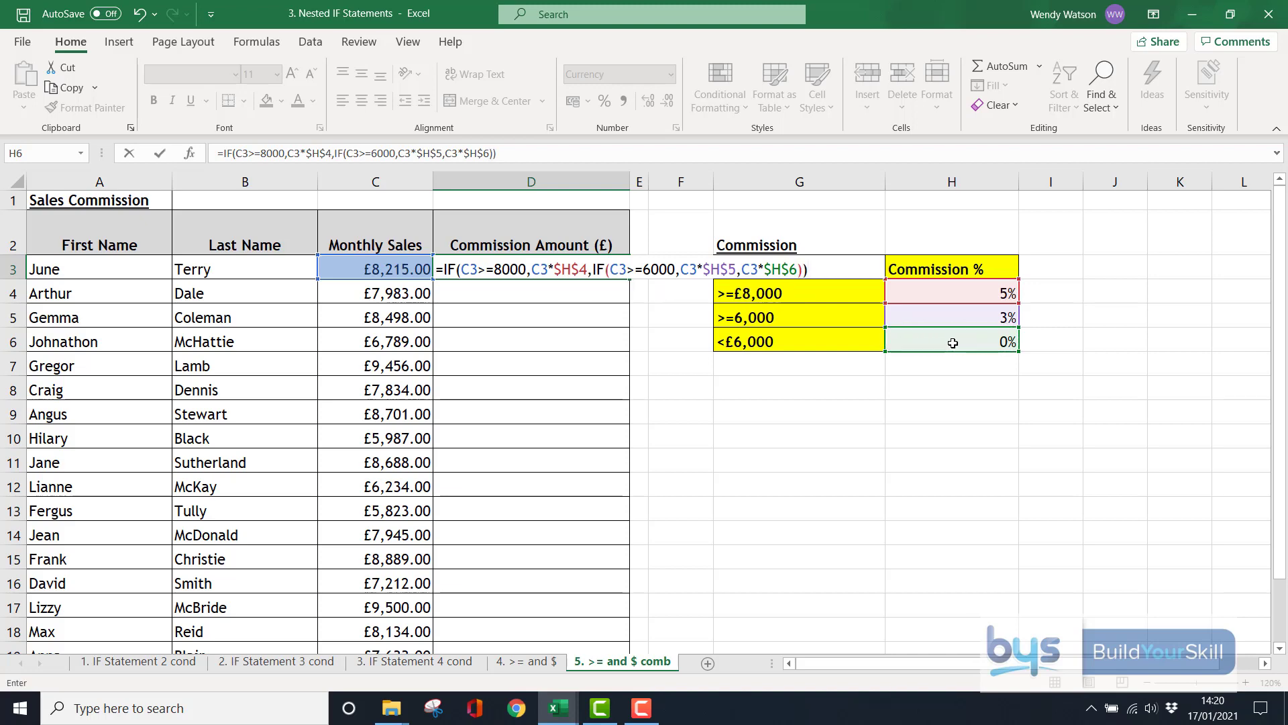
pyautogui.press('Return')
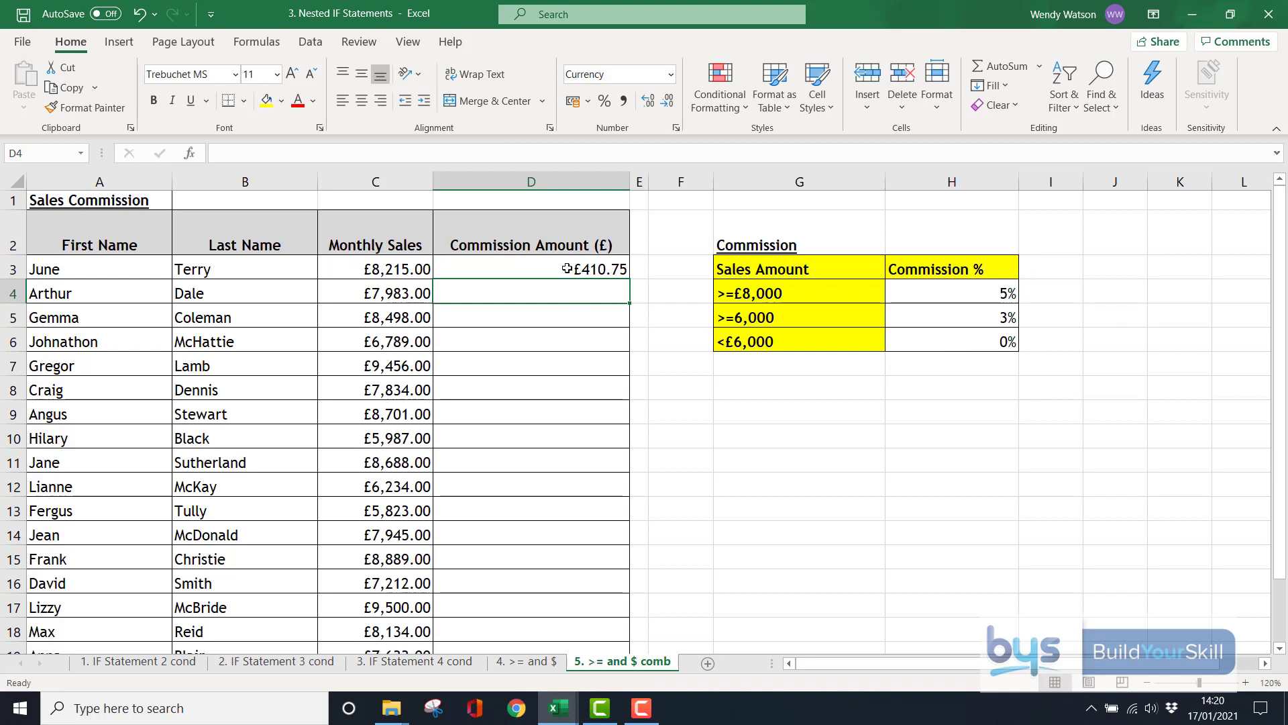
# - Fill D3's nested commission formula down to row 22, then compare with the '4. >= and $' sheet
pyautogui.click(567, 268)
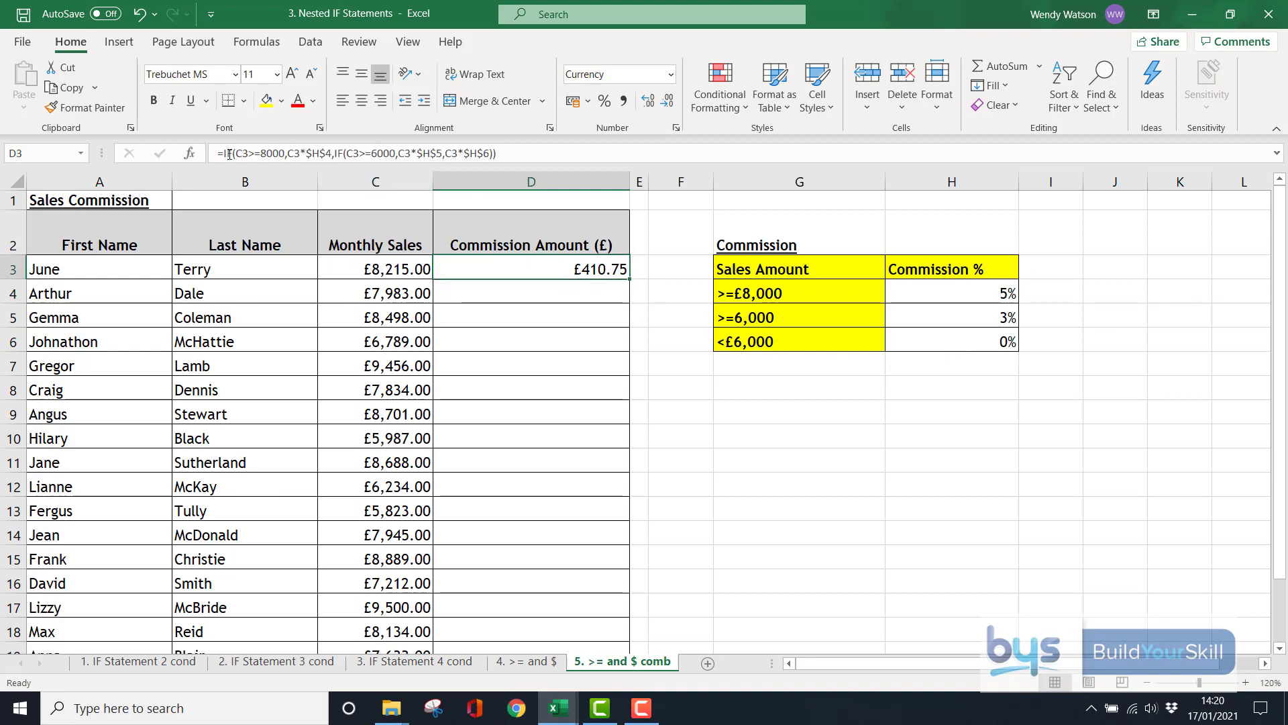
pyautogui.doubleClick(631, 279)
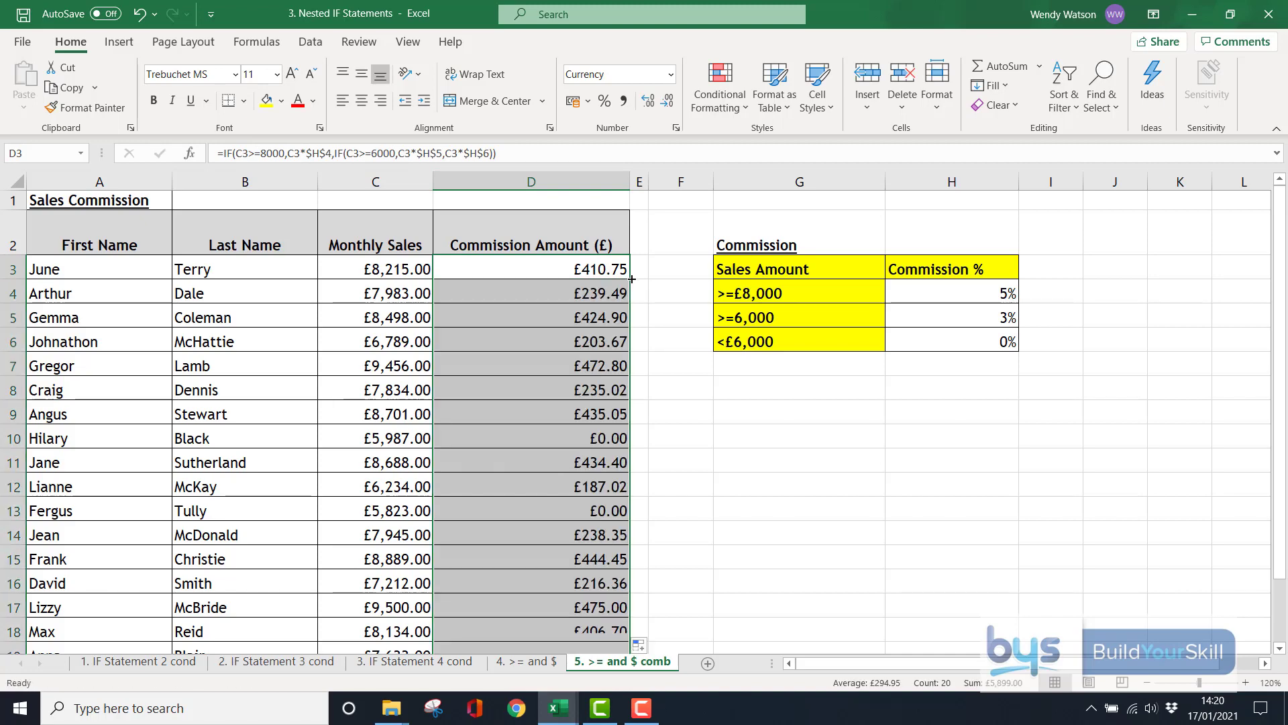
pyautogui.click(522, 667)
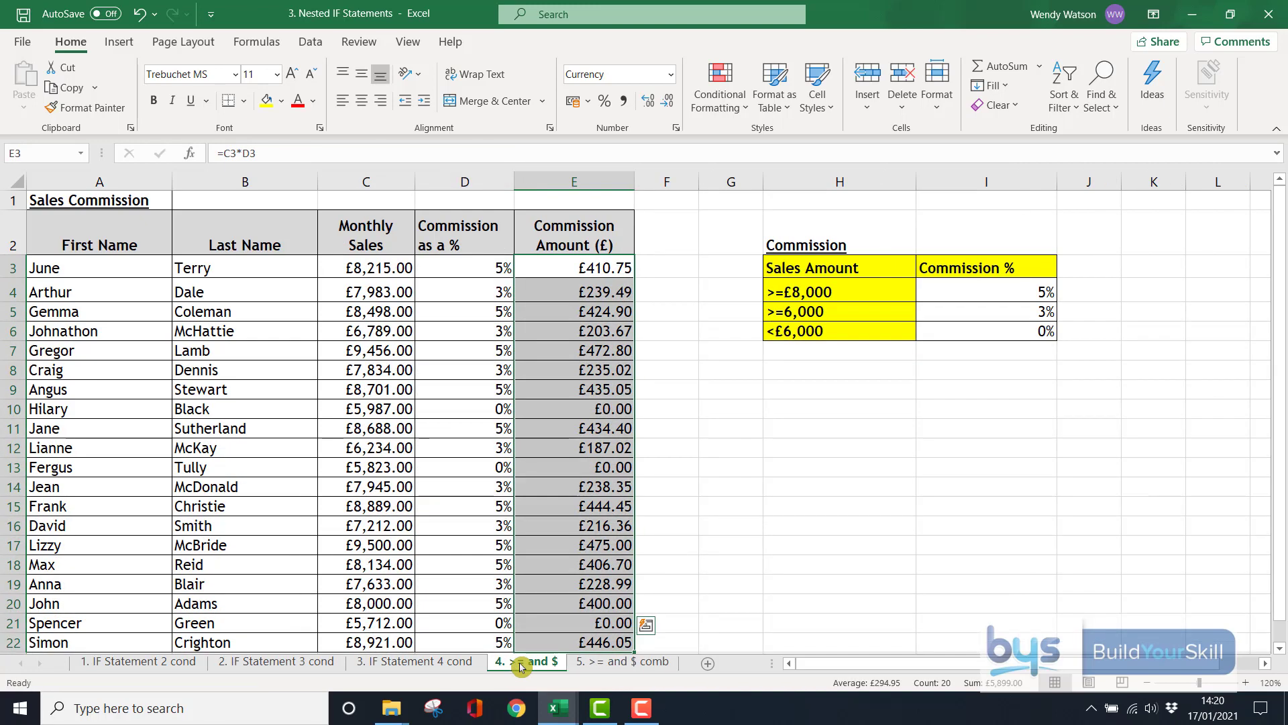
pyautogui.click(594, 666)
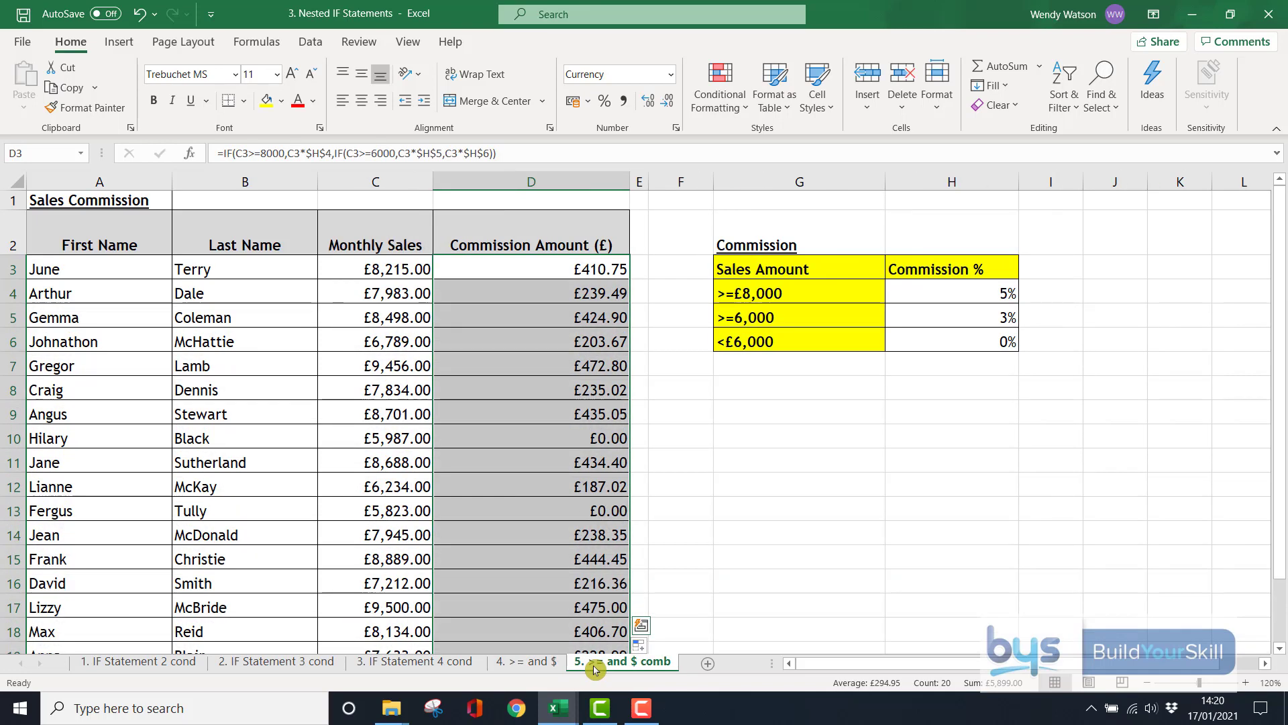